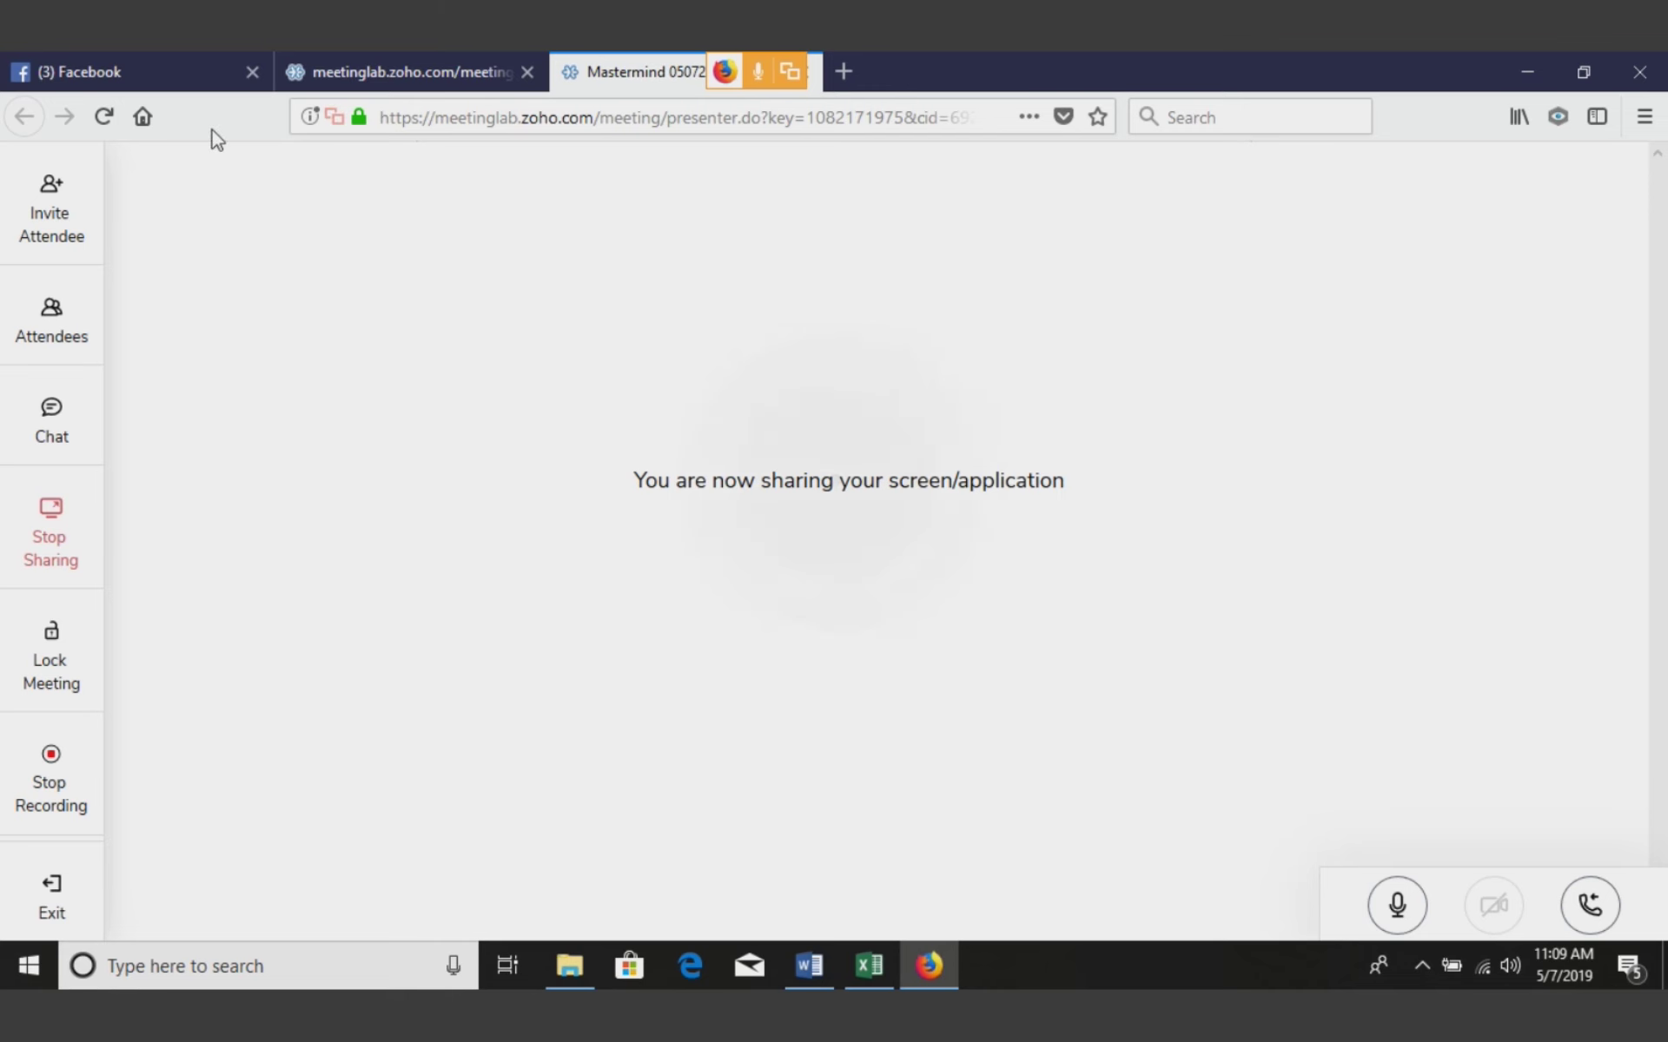
Switch to the Facebook tab and open Ads Manager's Campaigns list of 131 campaigns
key("ctrl+1")
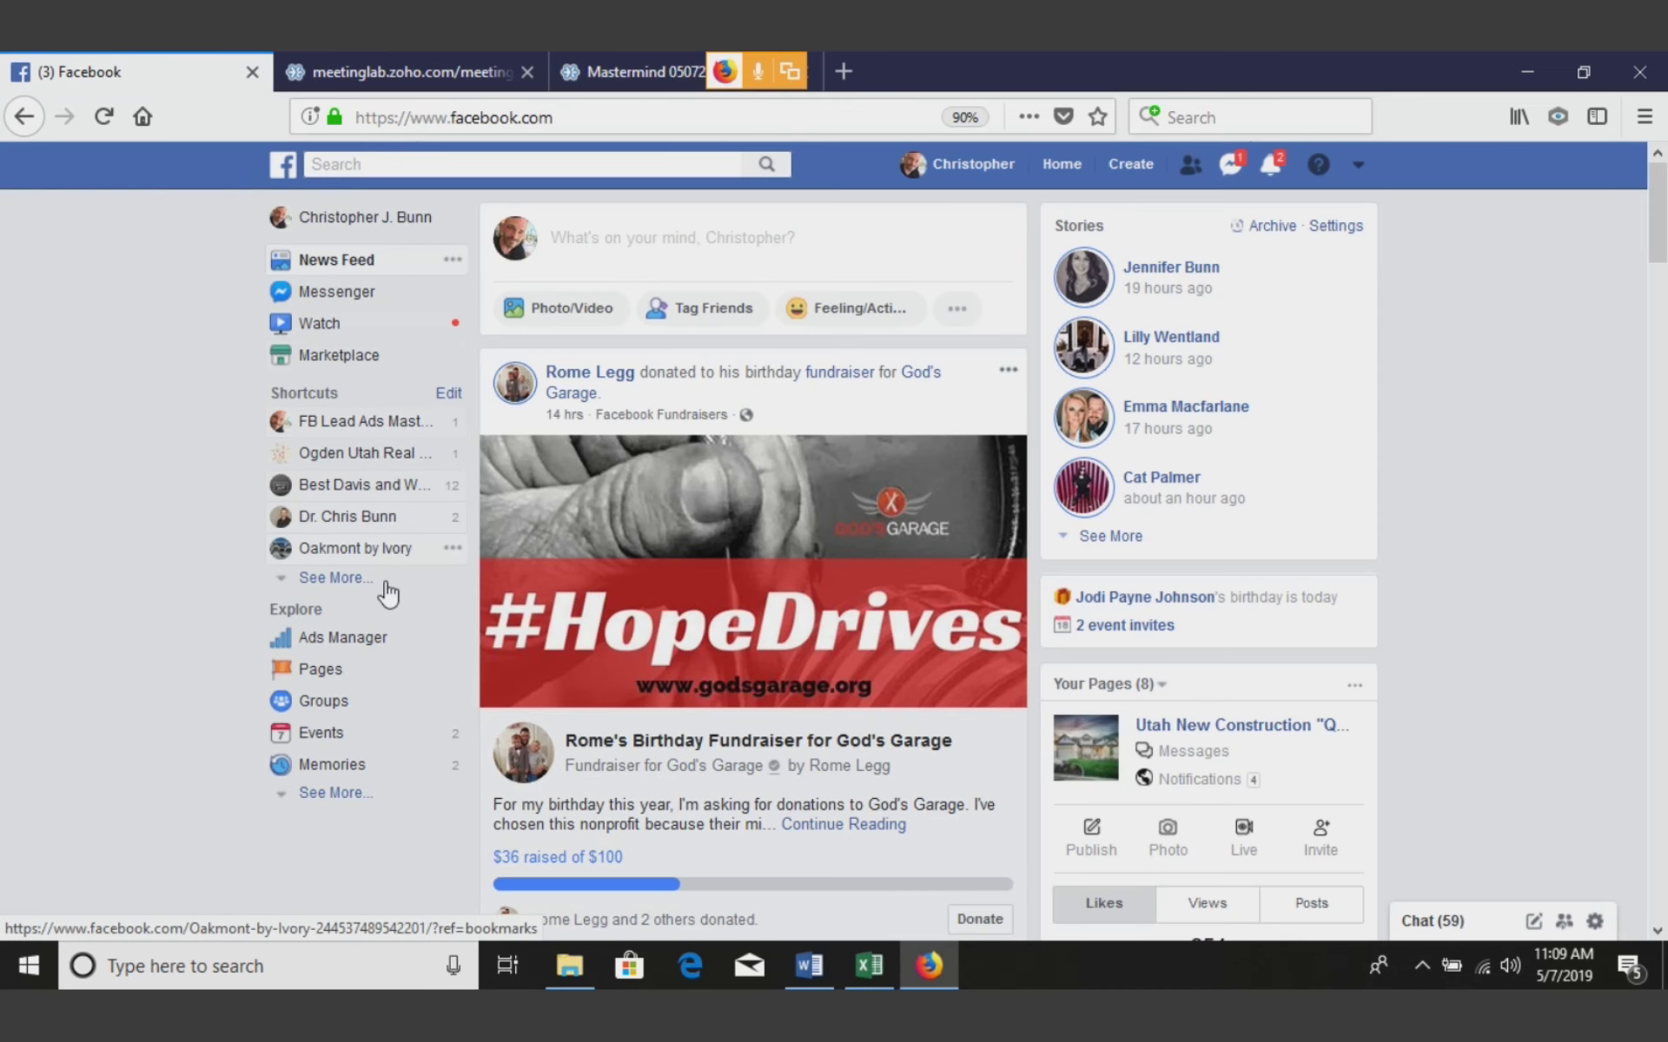
left_click(356, 648)
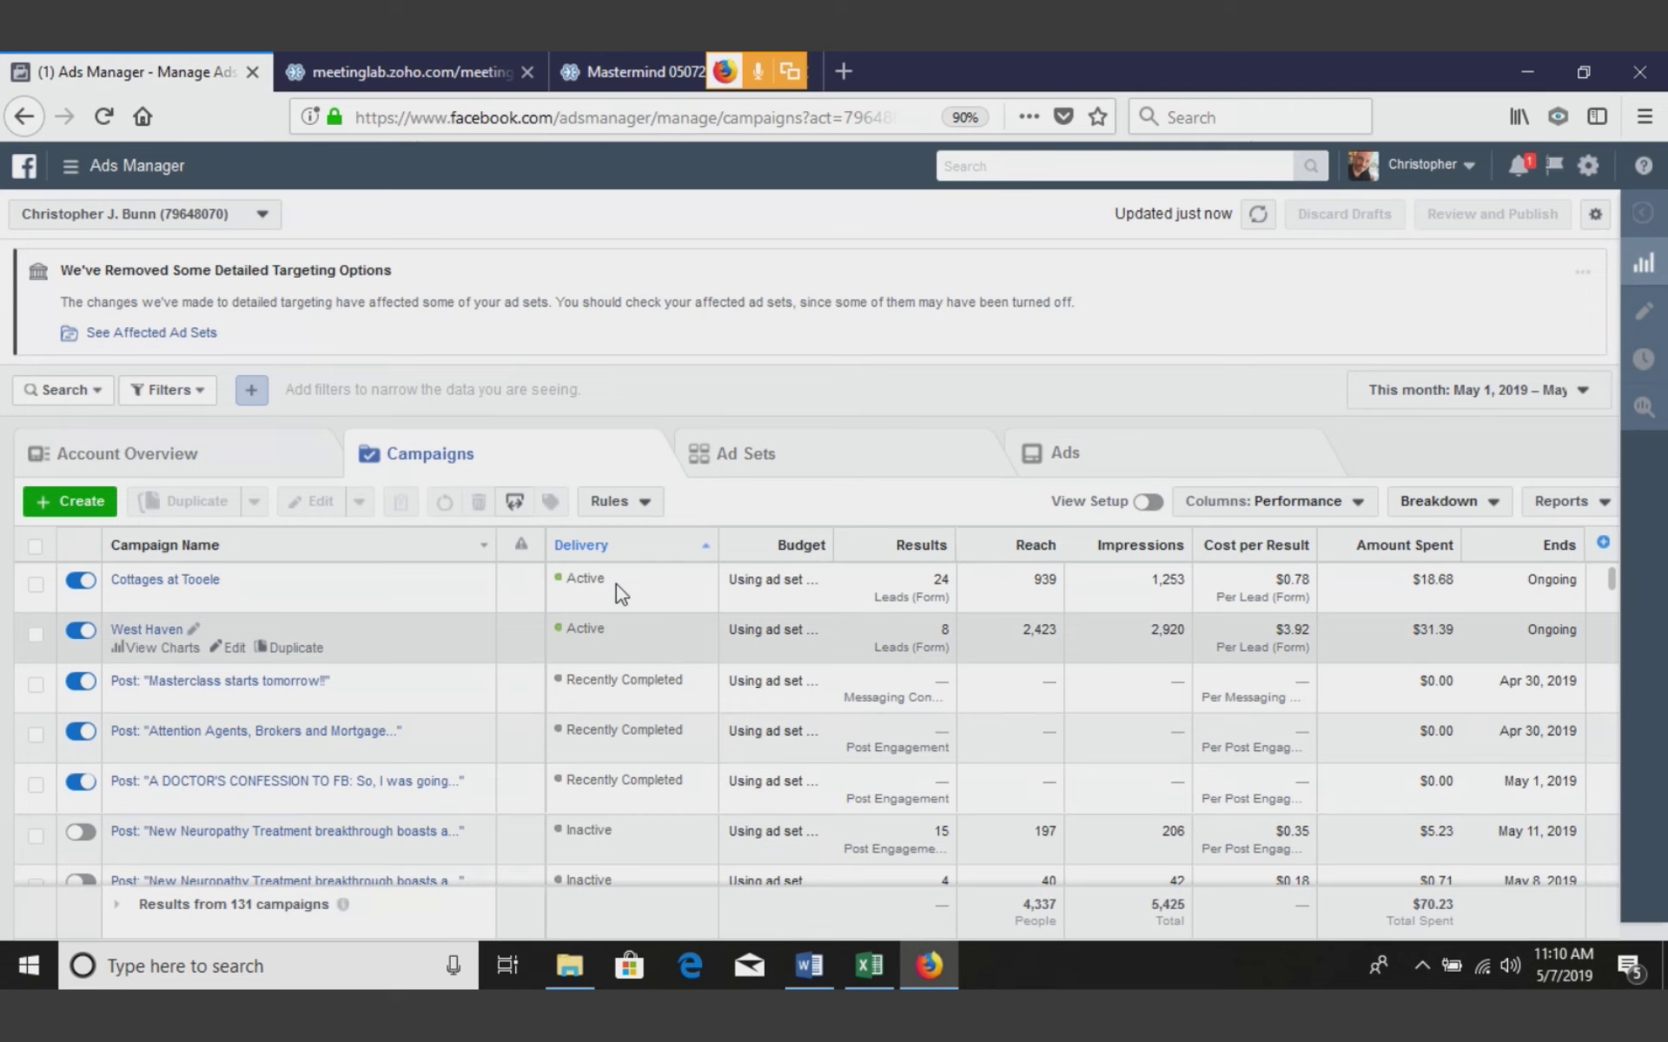
Open the Cottages at Holbrook Farms ad for editing from the Cottages at Tooele campaign
left_click(172, 580)
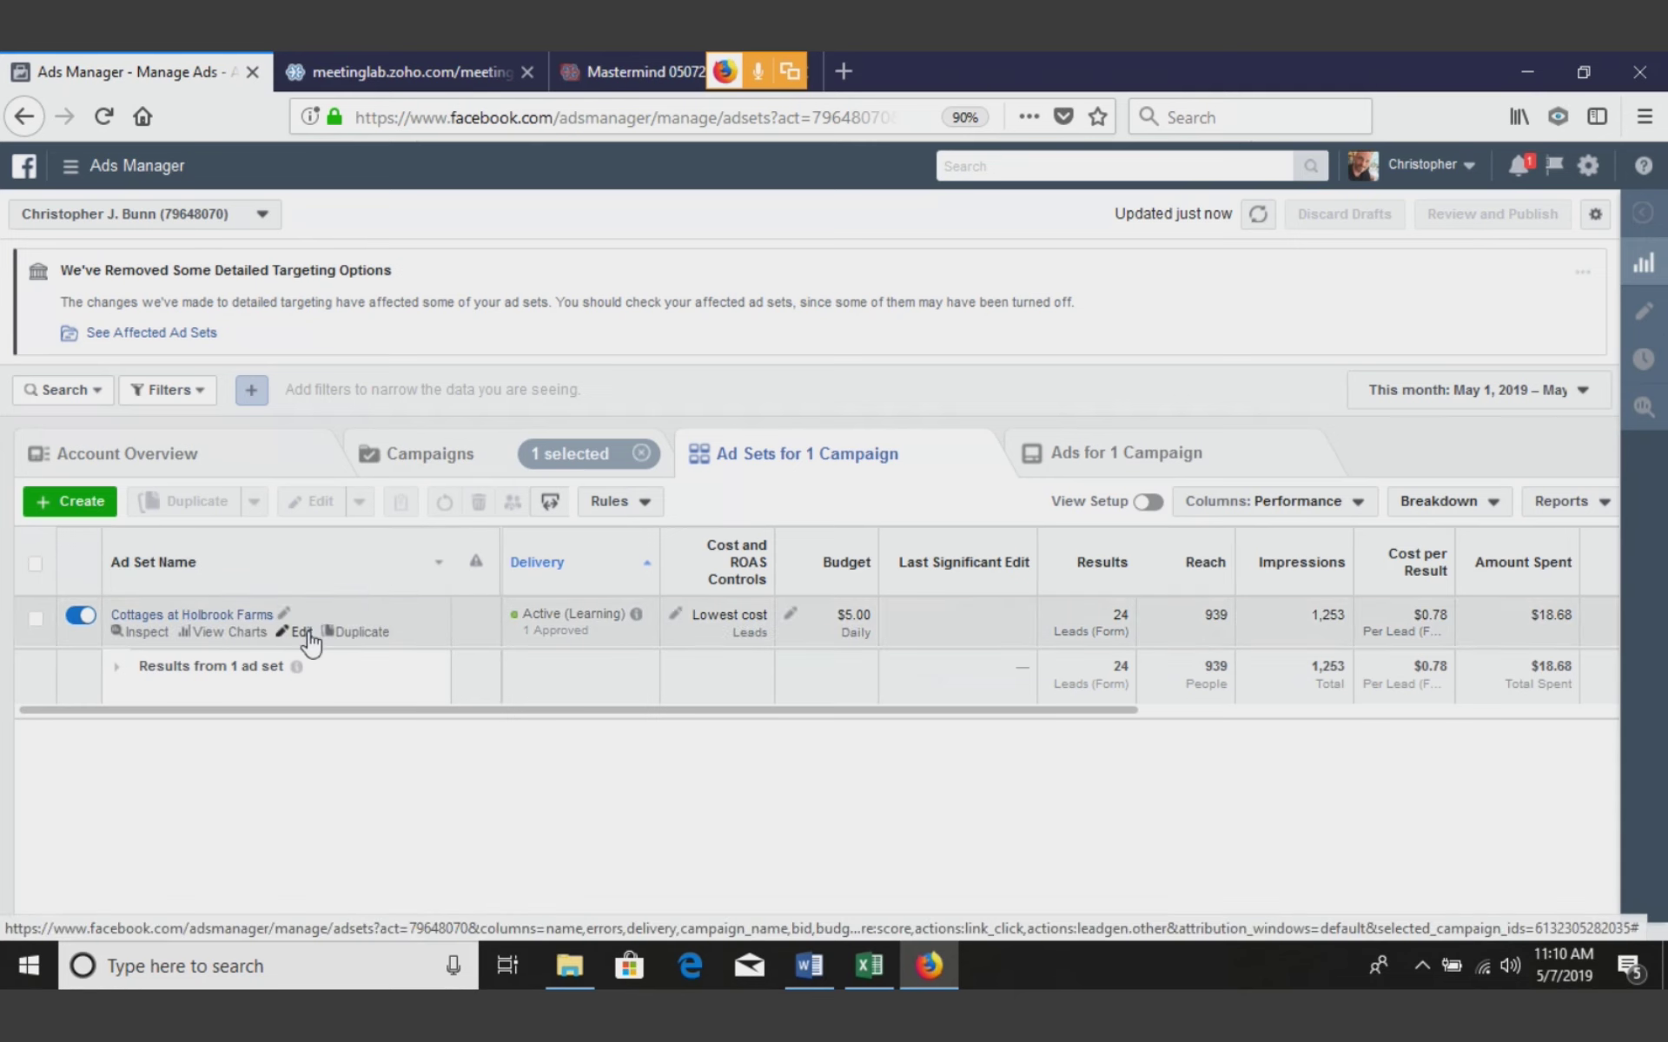
left_click(302, 632)
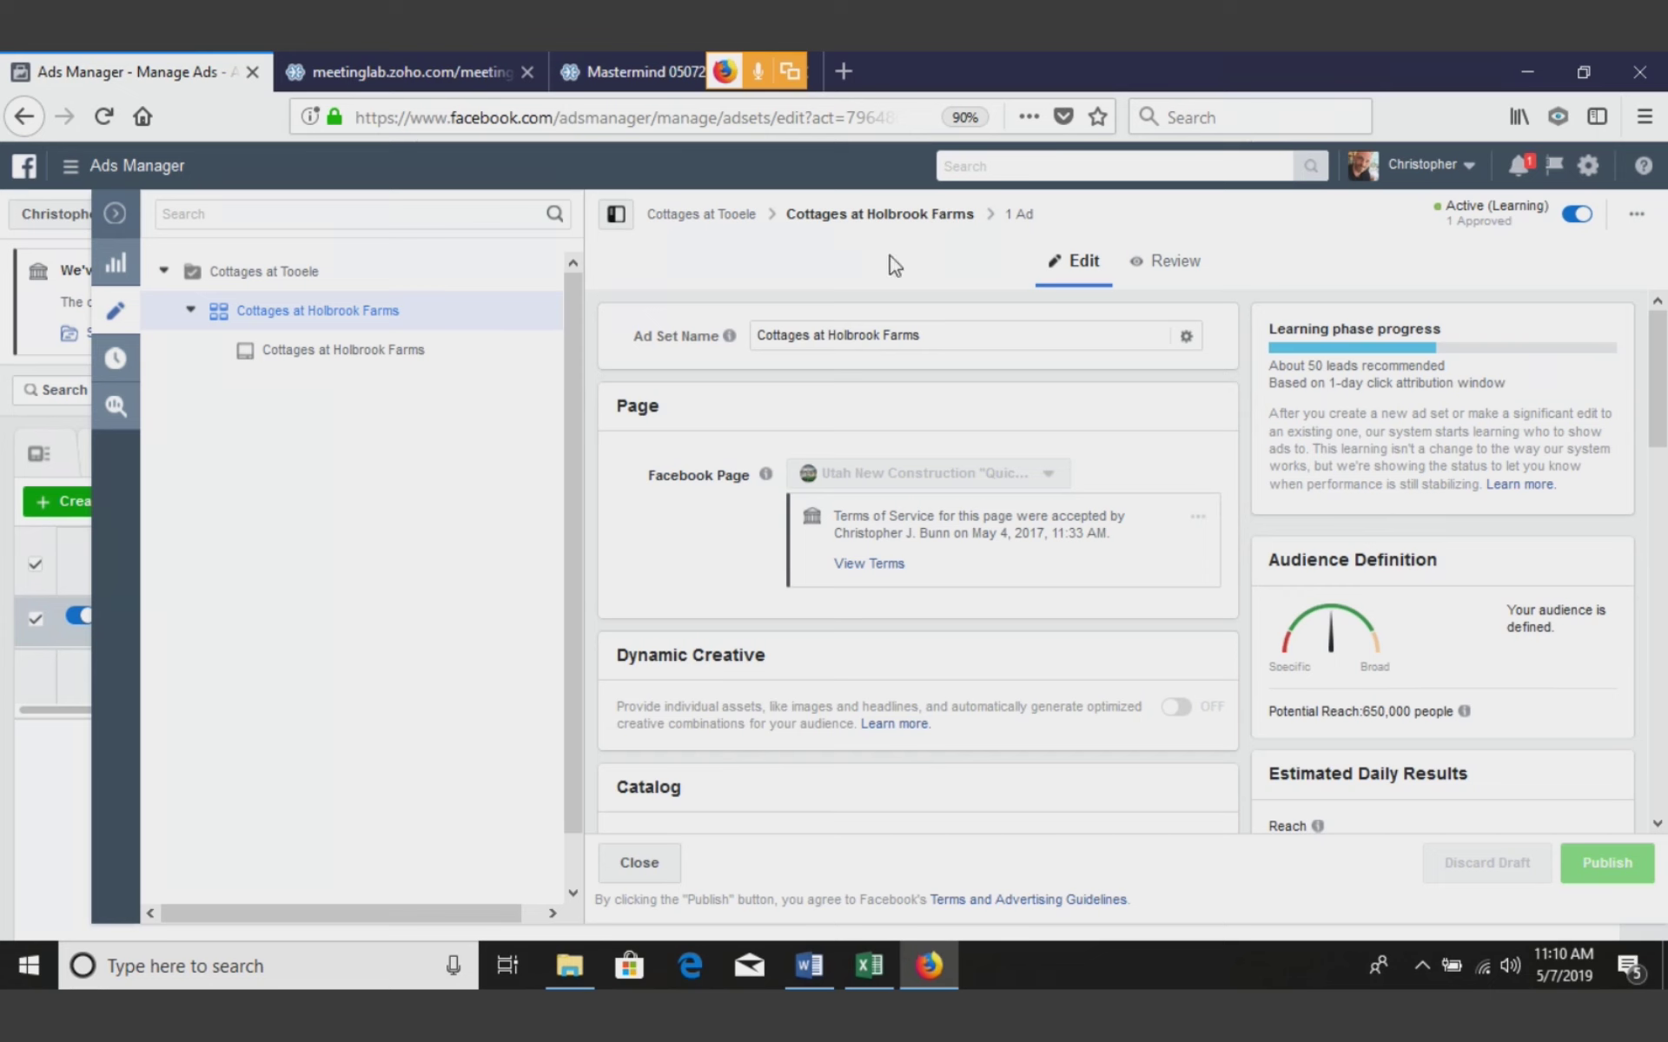
left_click(406, 351)
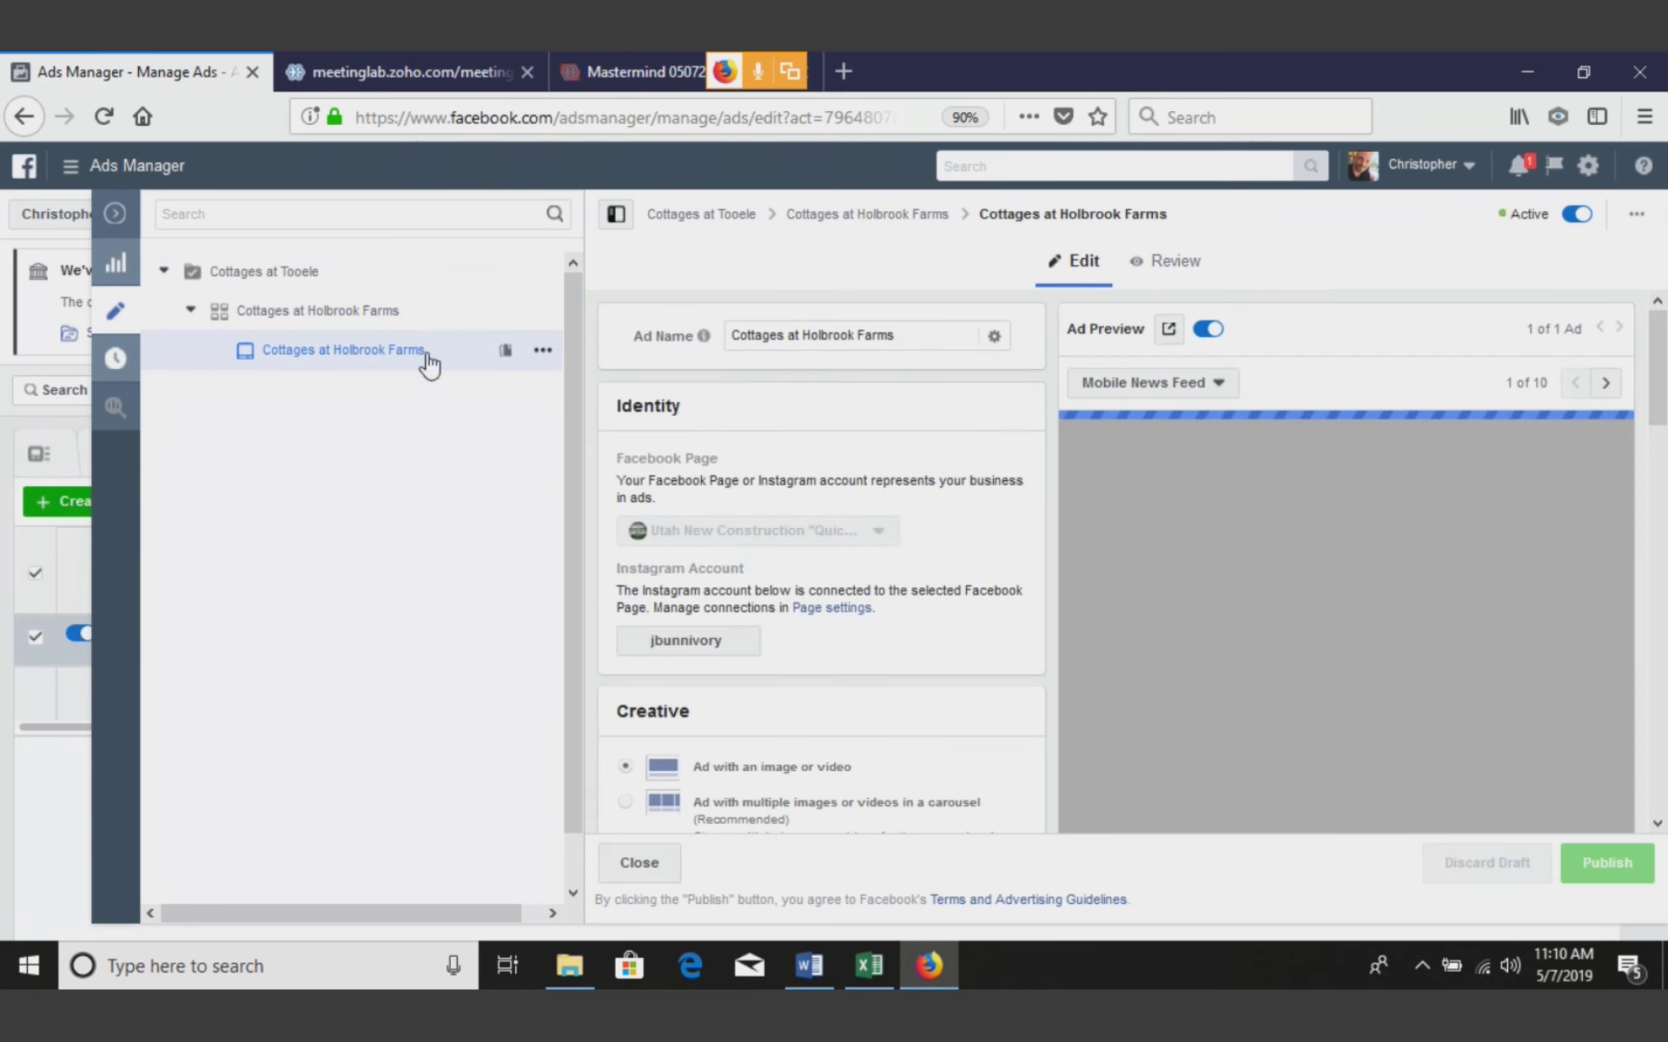
Scroll through the ad's text and preview, then close the editor to the ads table
scroll(1664, 486, "down", 3)
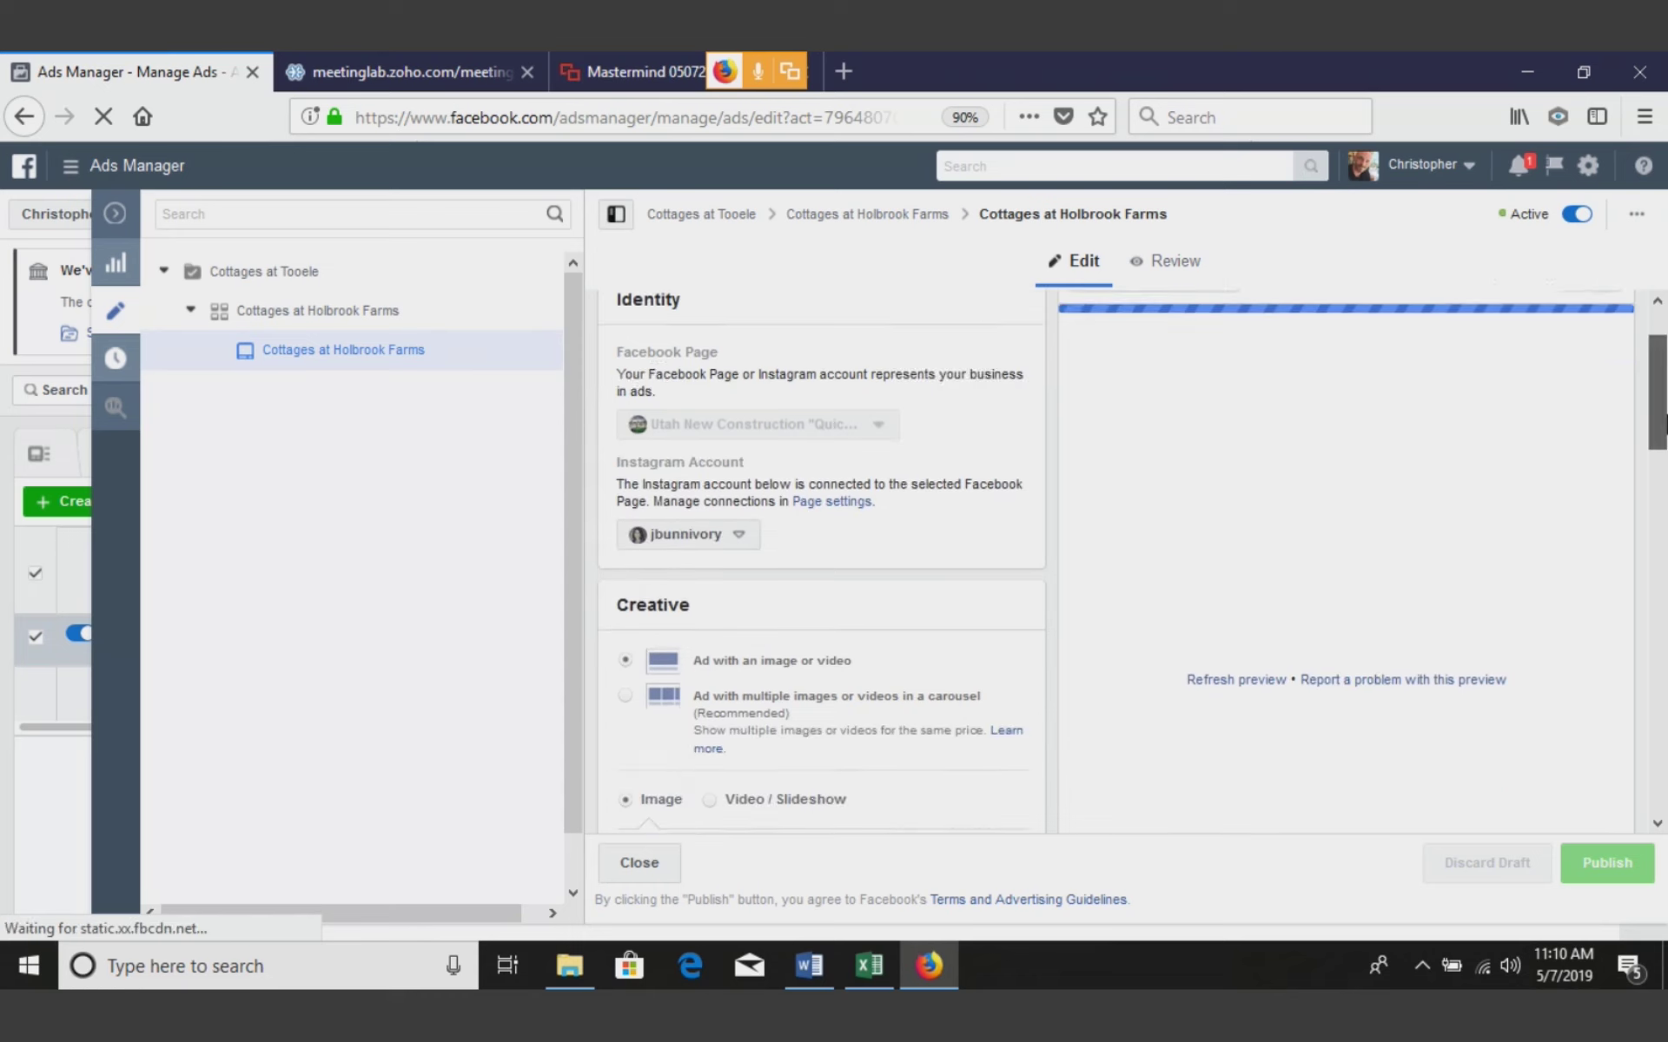
left_click_drag(1663, 452, 1664, 654)
scroll(1326, 549, "up", 1)
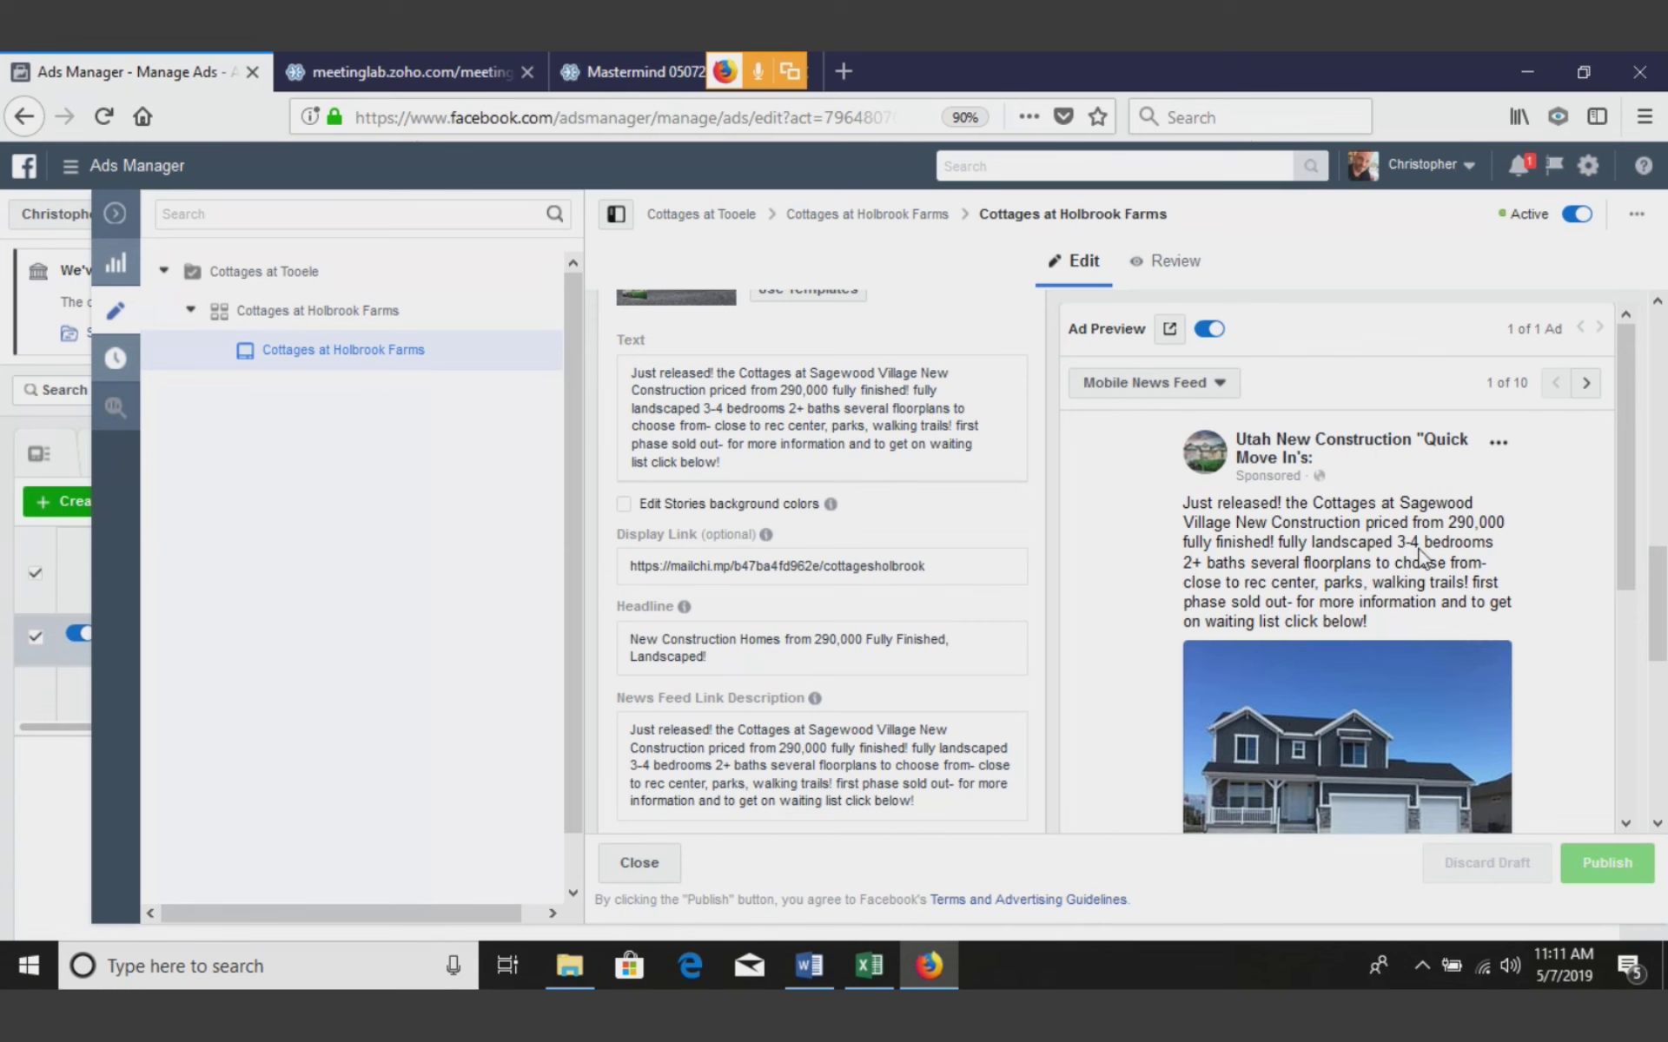
mouse_move(1623, 544)
left_mouse_down()
mouse_move(1629, 768)
mouse_move(1633, 577)
left_mouse_up()
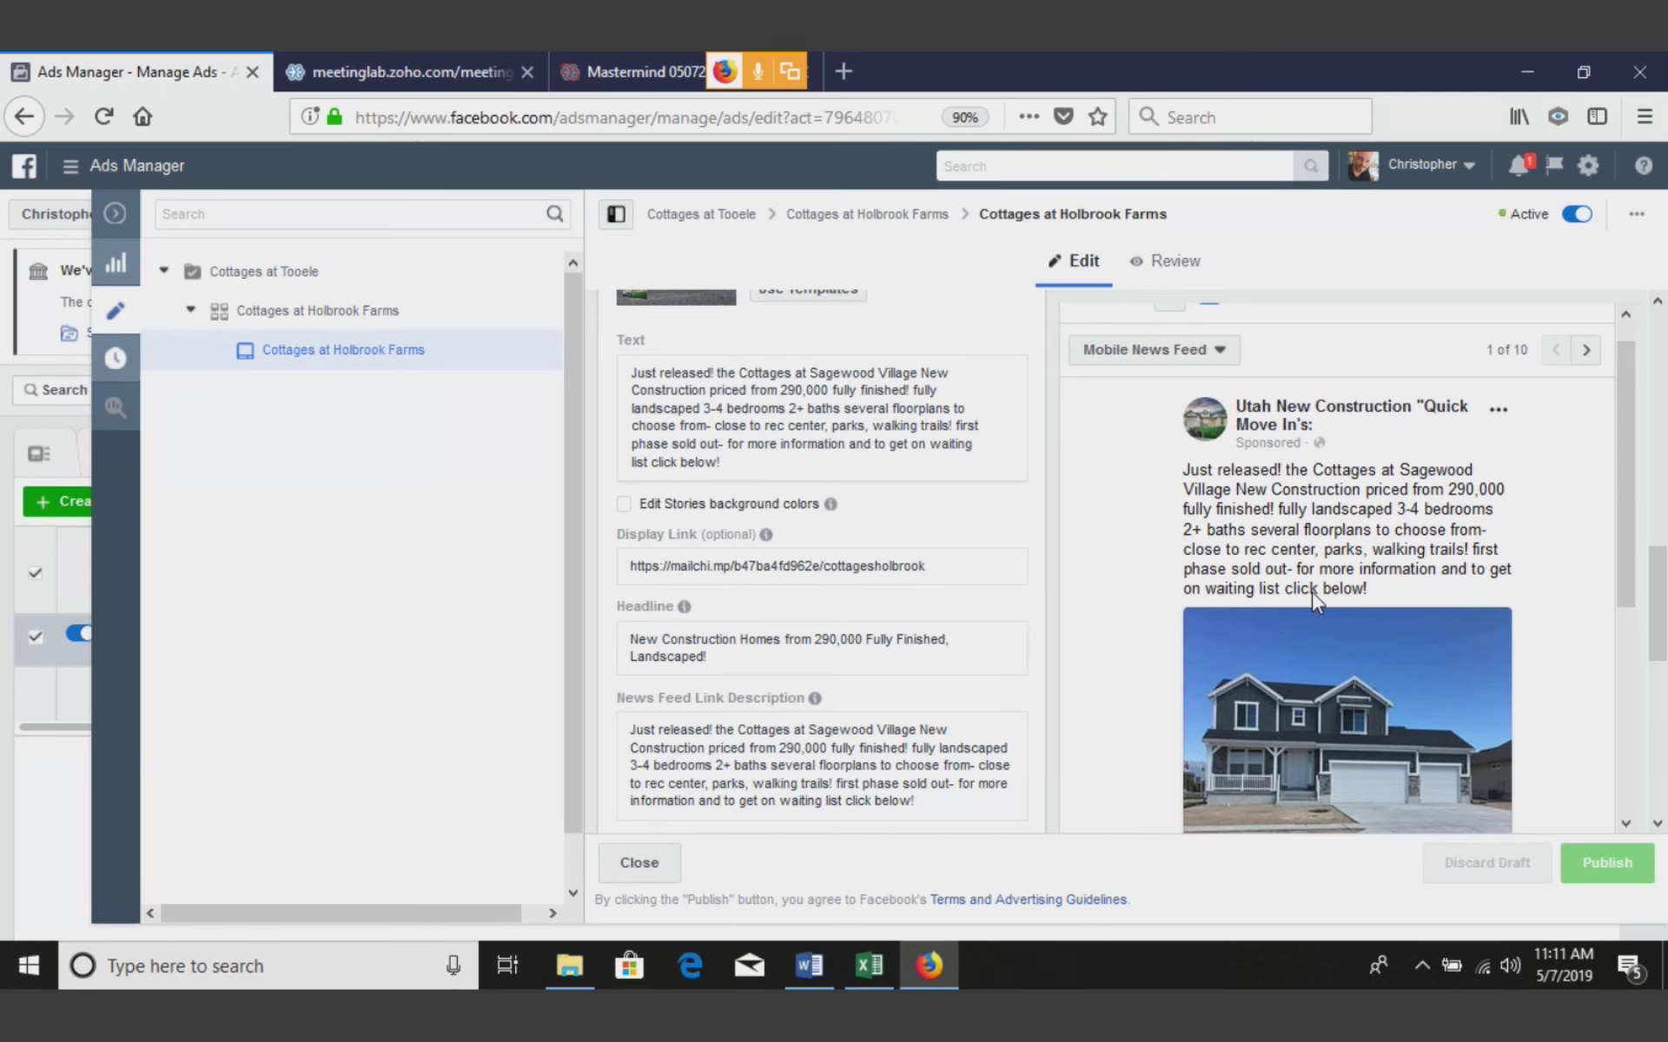
left_click(115, 214)
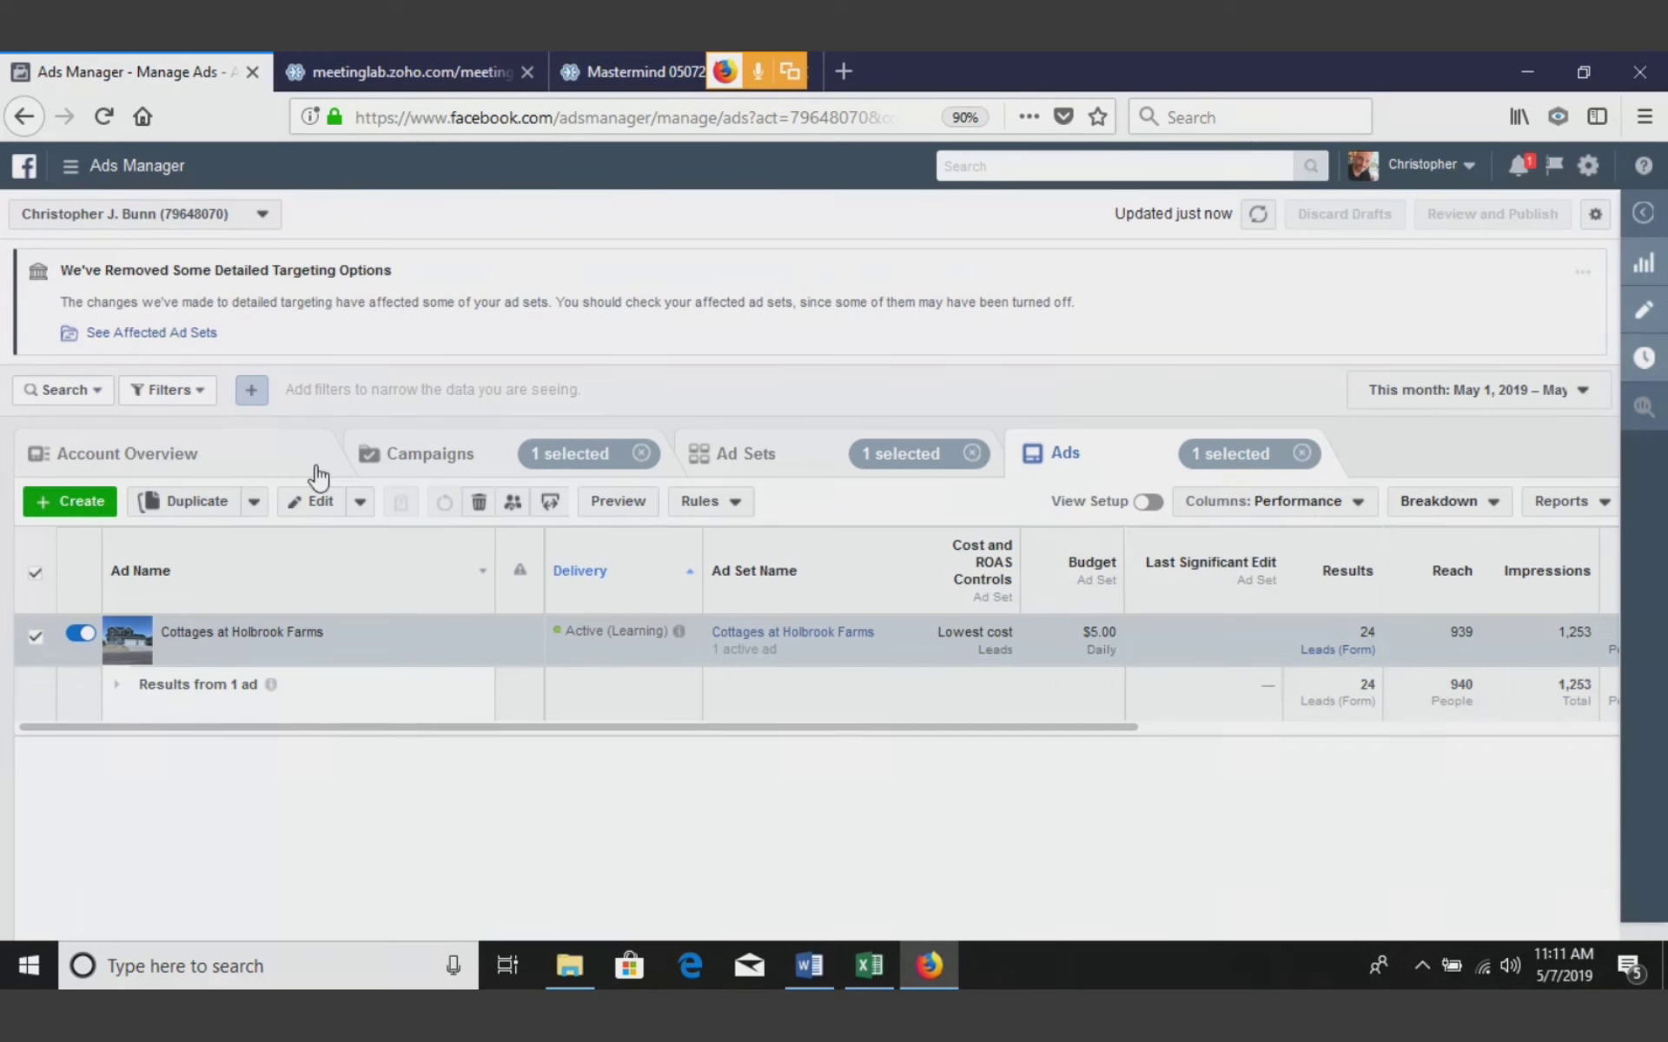
Return to the Cottages at Tooele ad sets via Campaigns and open a blank browser tab
left_click(426, 465)
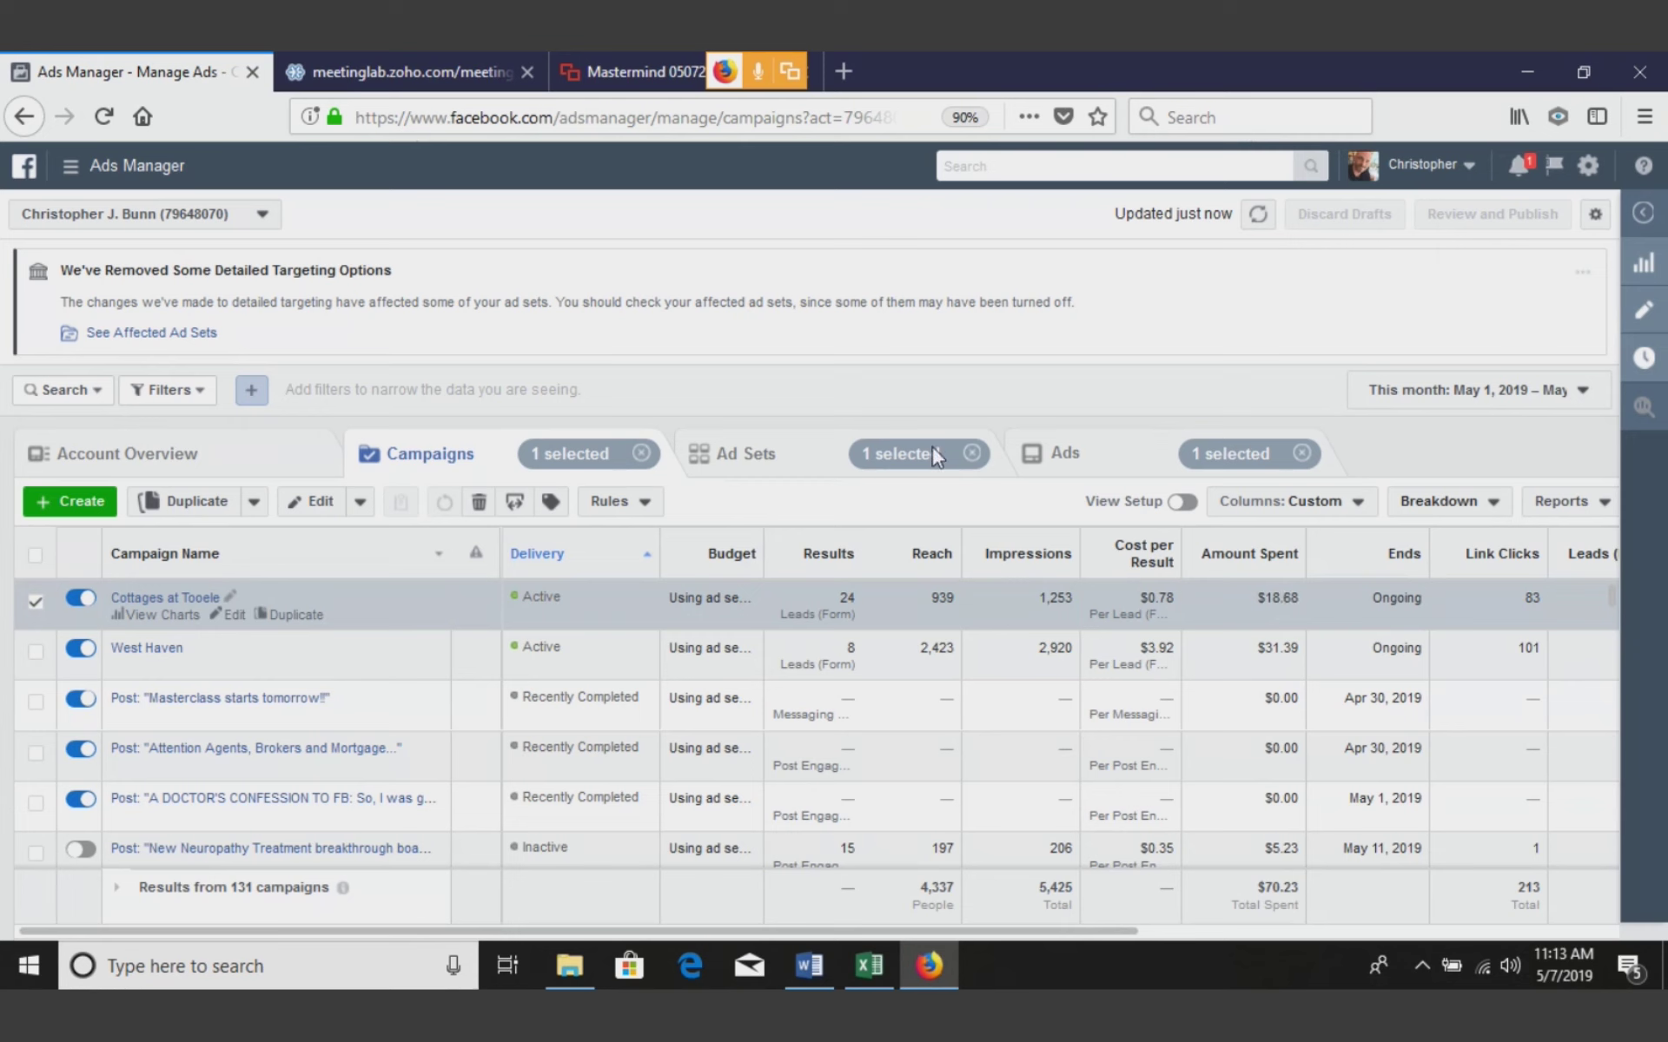
left_click(177, 600)
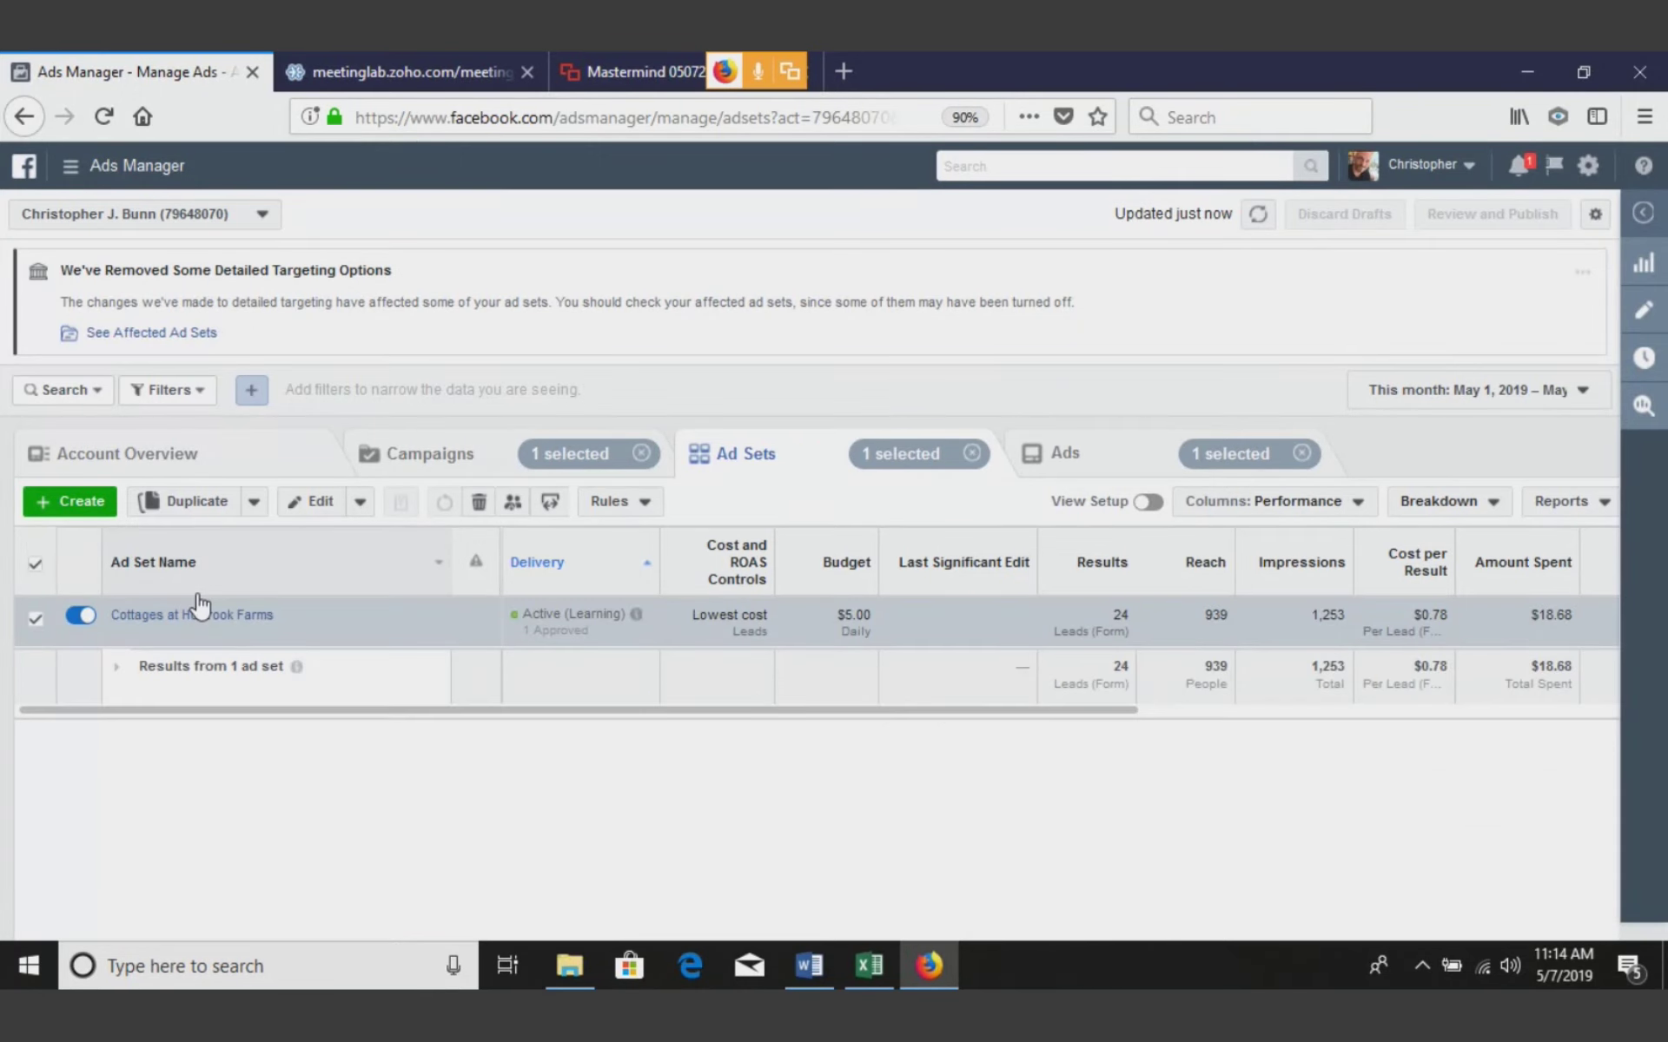
left_click(843, 71)
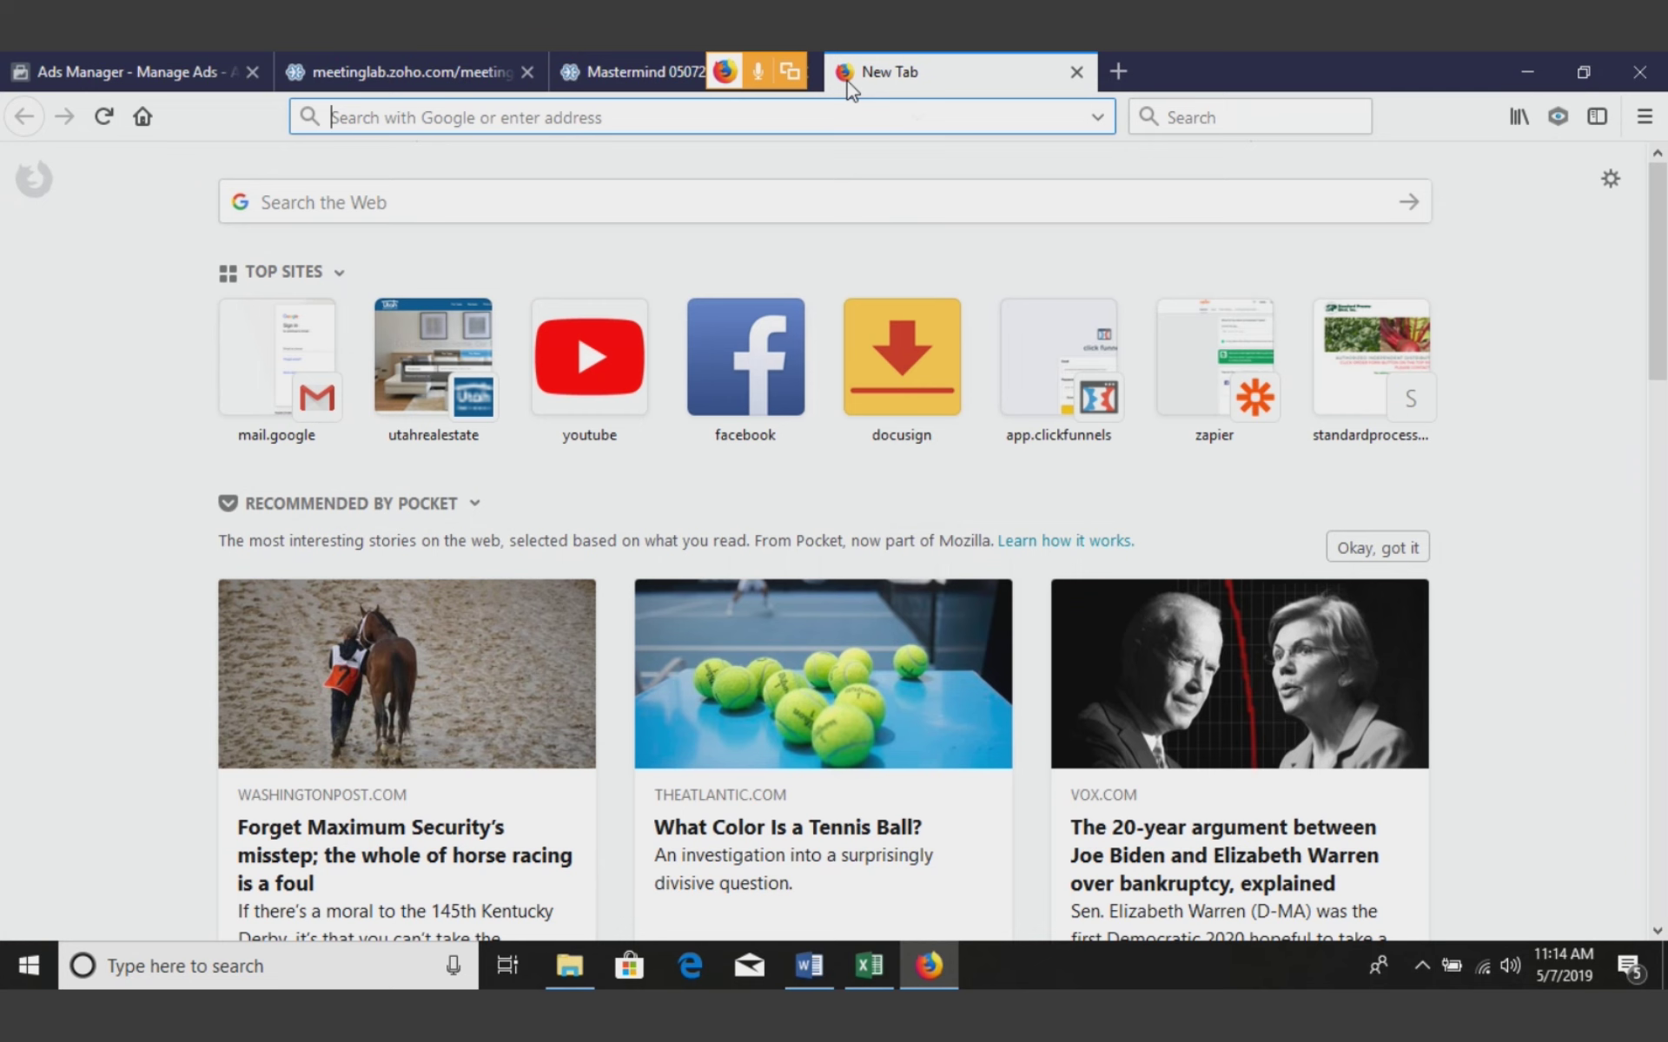
Load sellmorenewhomes.net, close it, reopen the ClickFunnels sign-in tab and log in
type("sellmorenewhomes.net/")
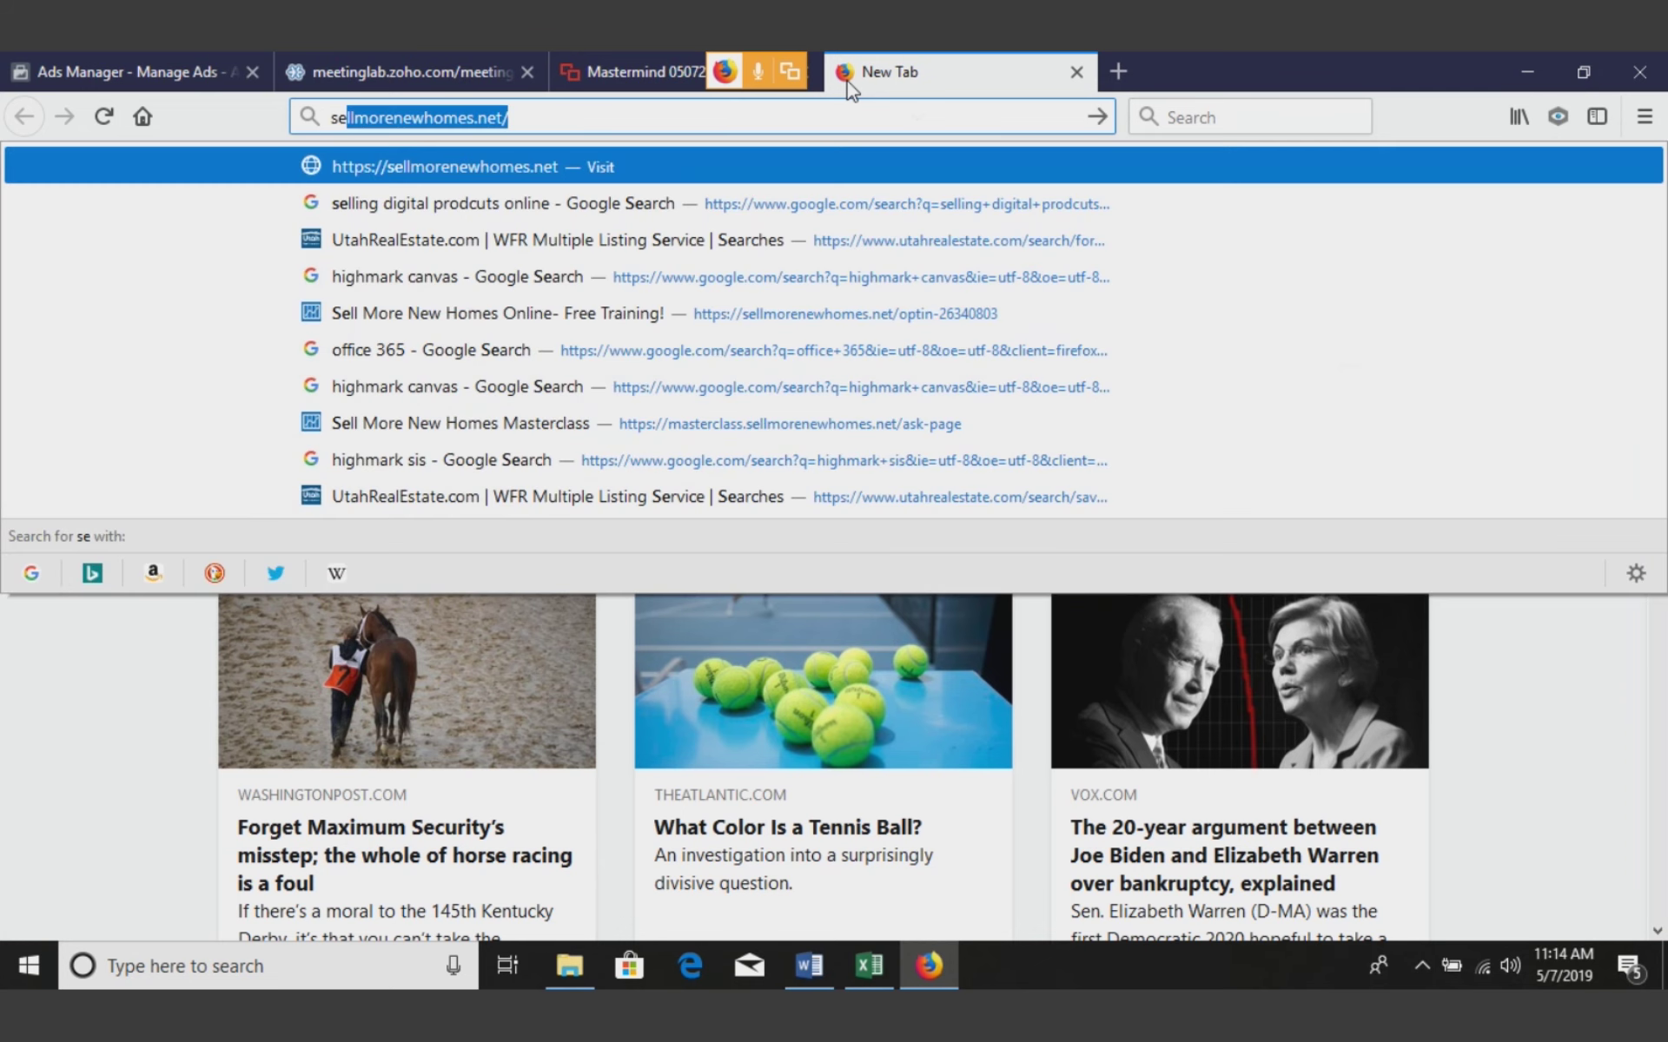
key("Return")
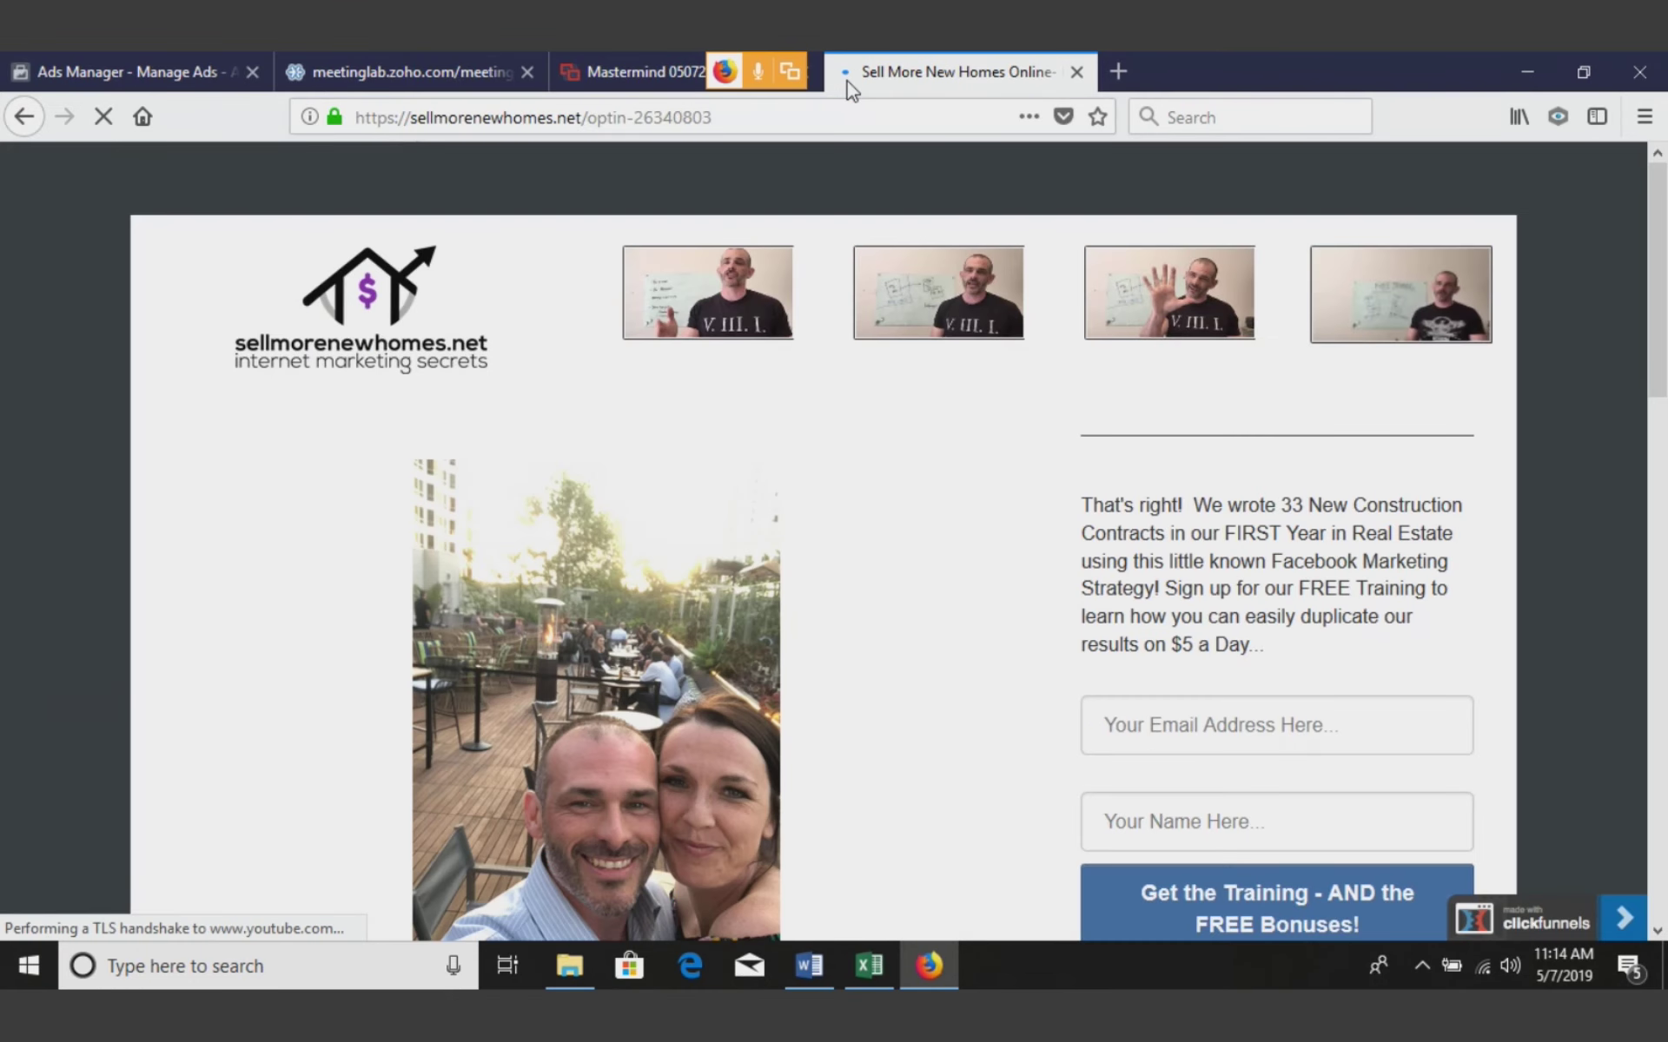
left_click(1074, 73)
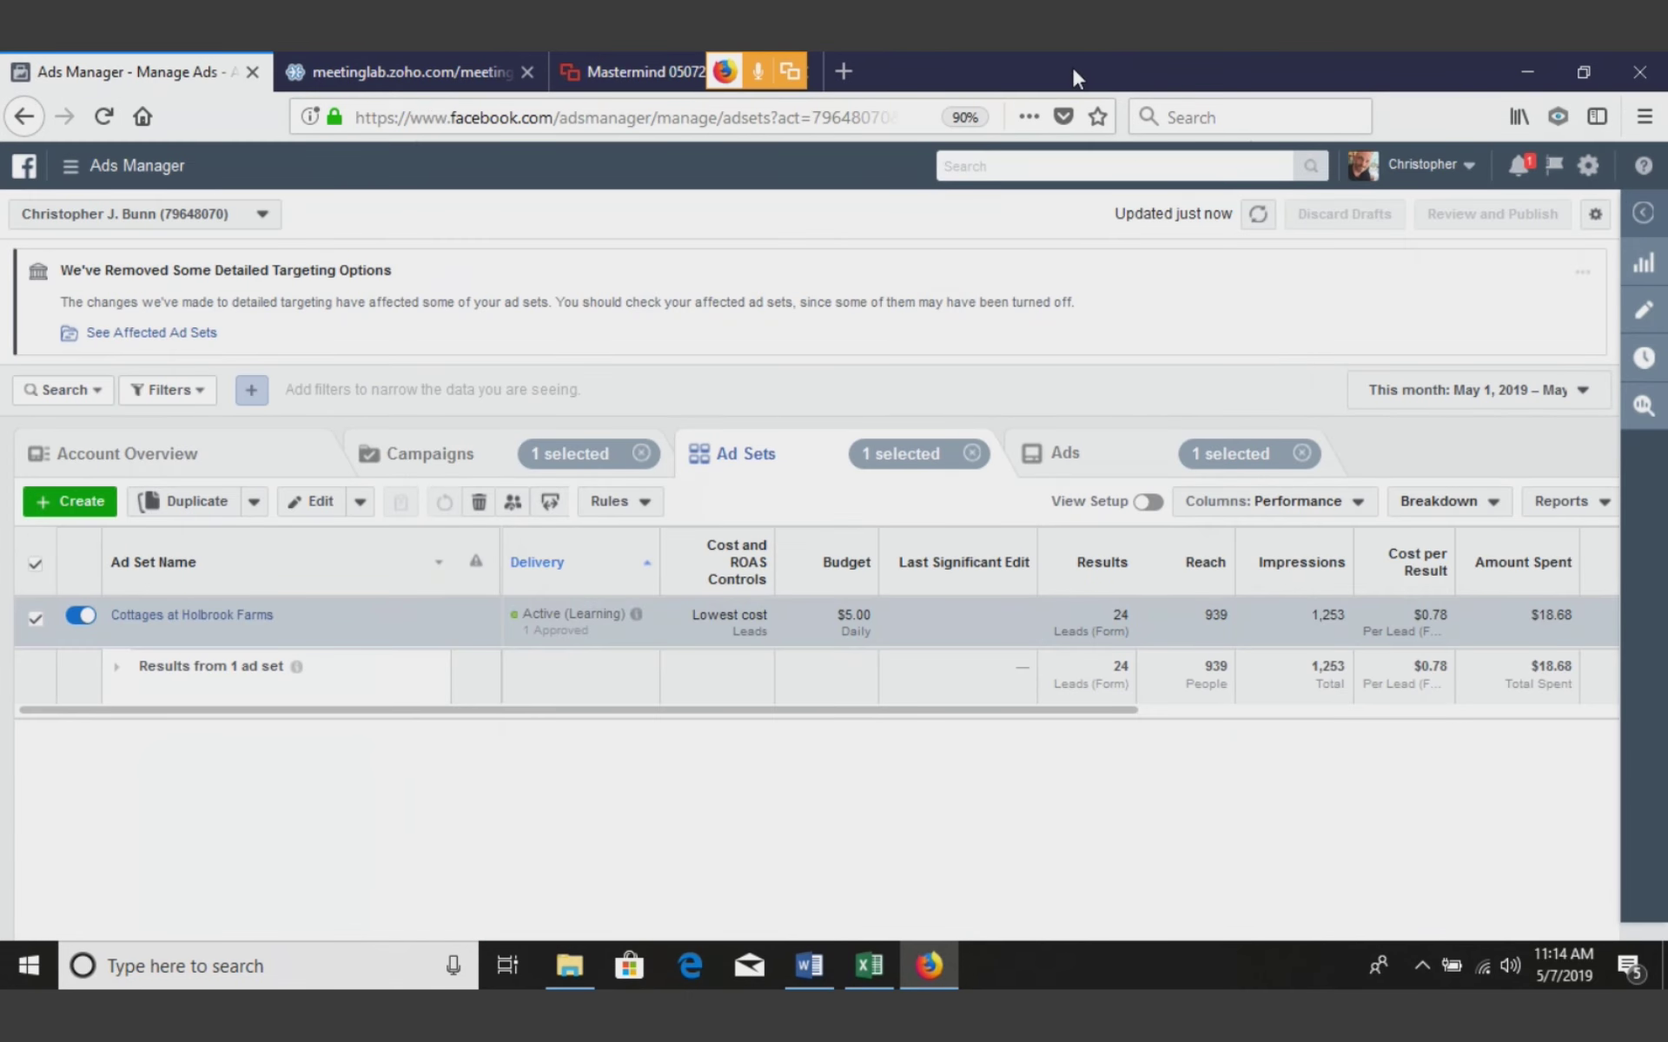
key("ctrl+shift+t")
left_click(834, 744)
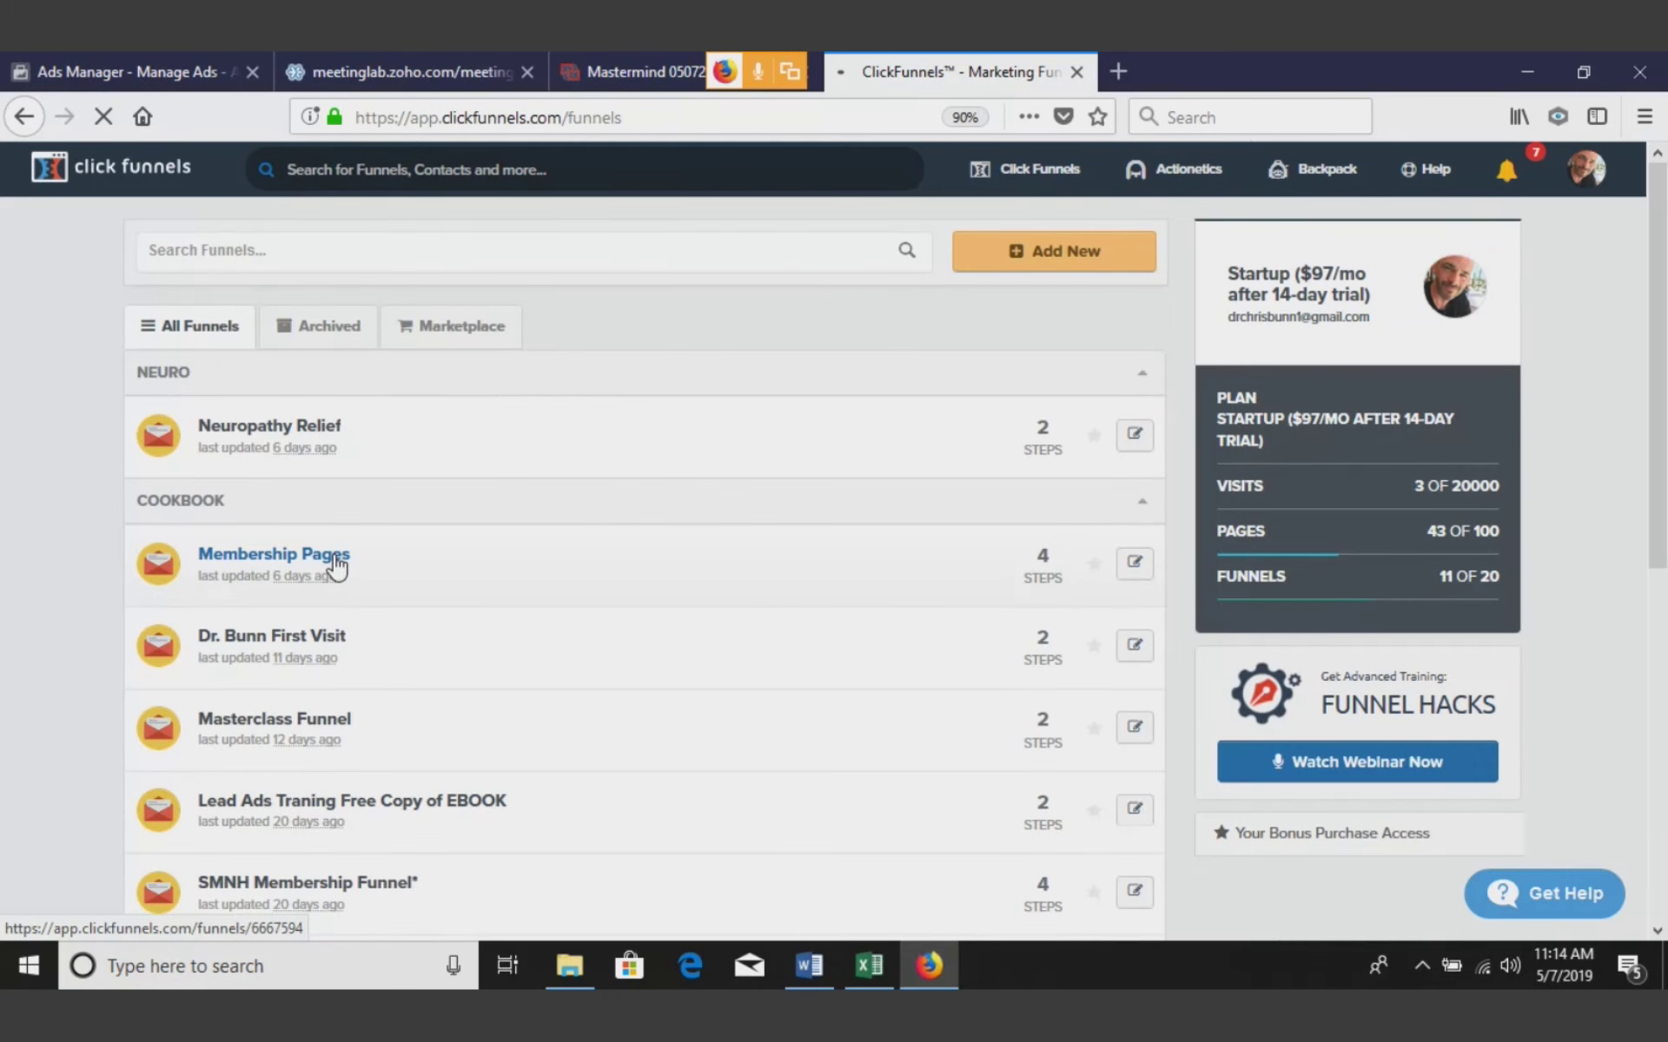
Open the Membership Pages funnel's Members Area step and select its Secret Sign Up URL
left_click(336, 565)
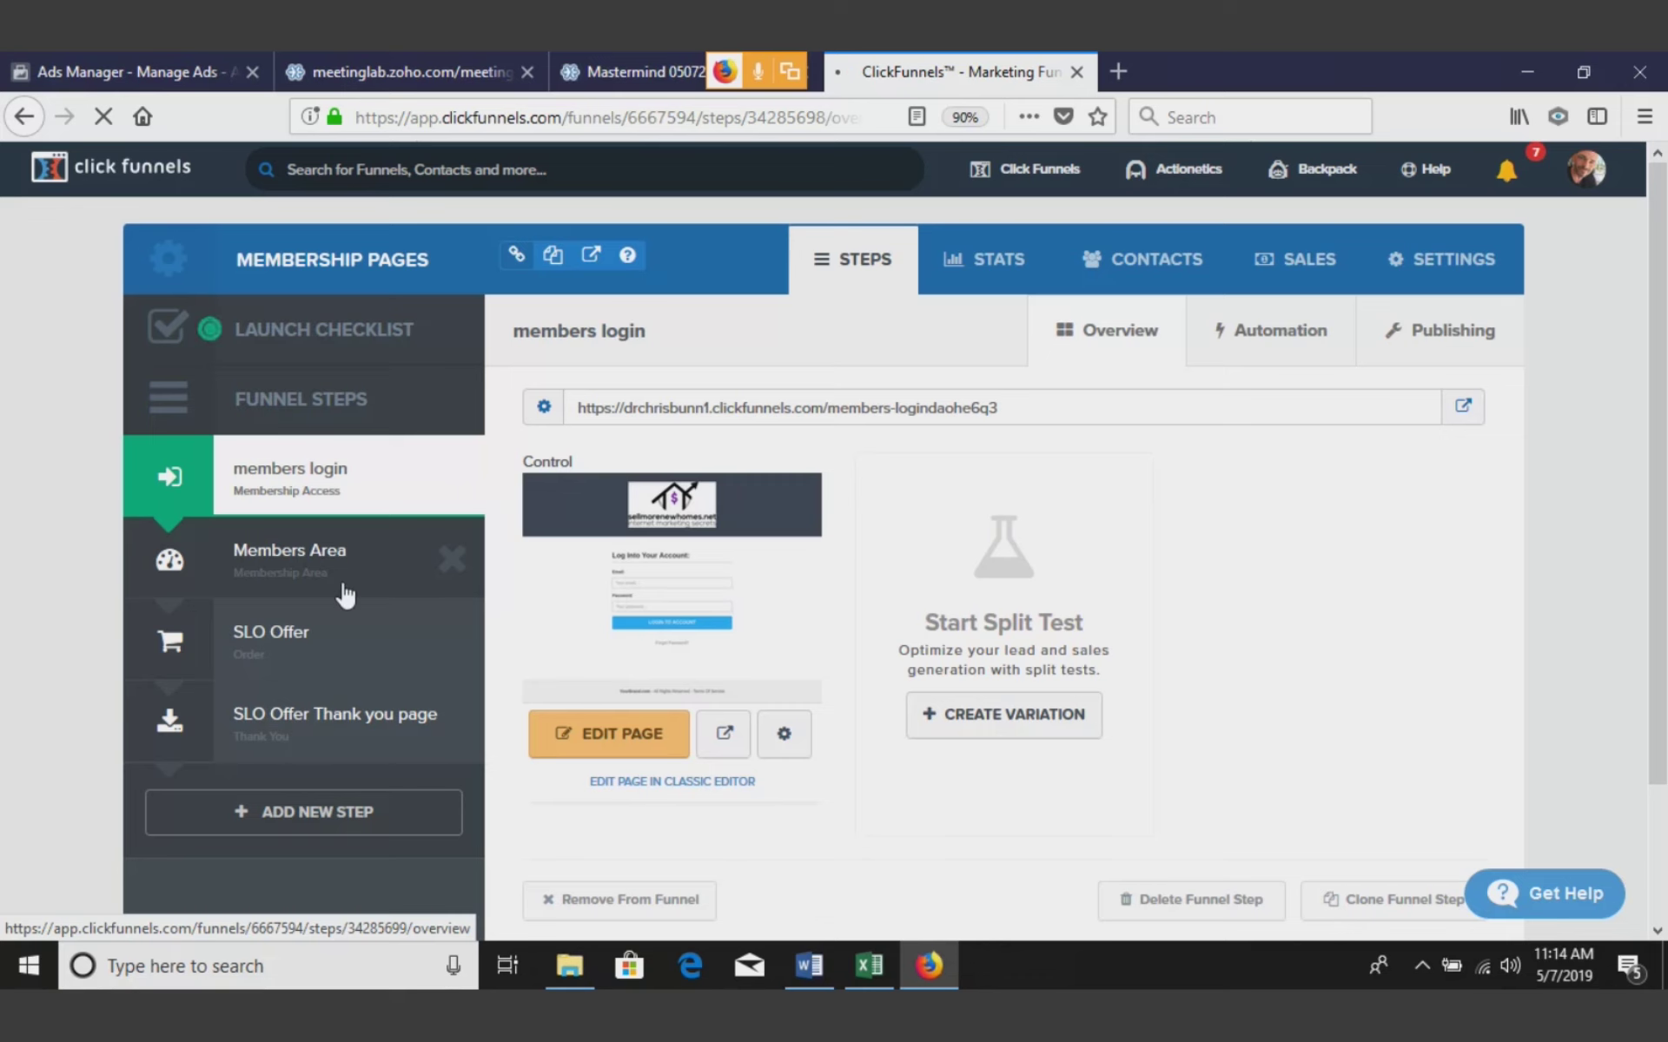
left_click(344, 592)
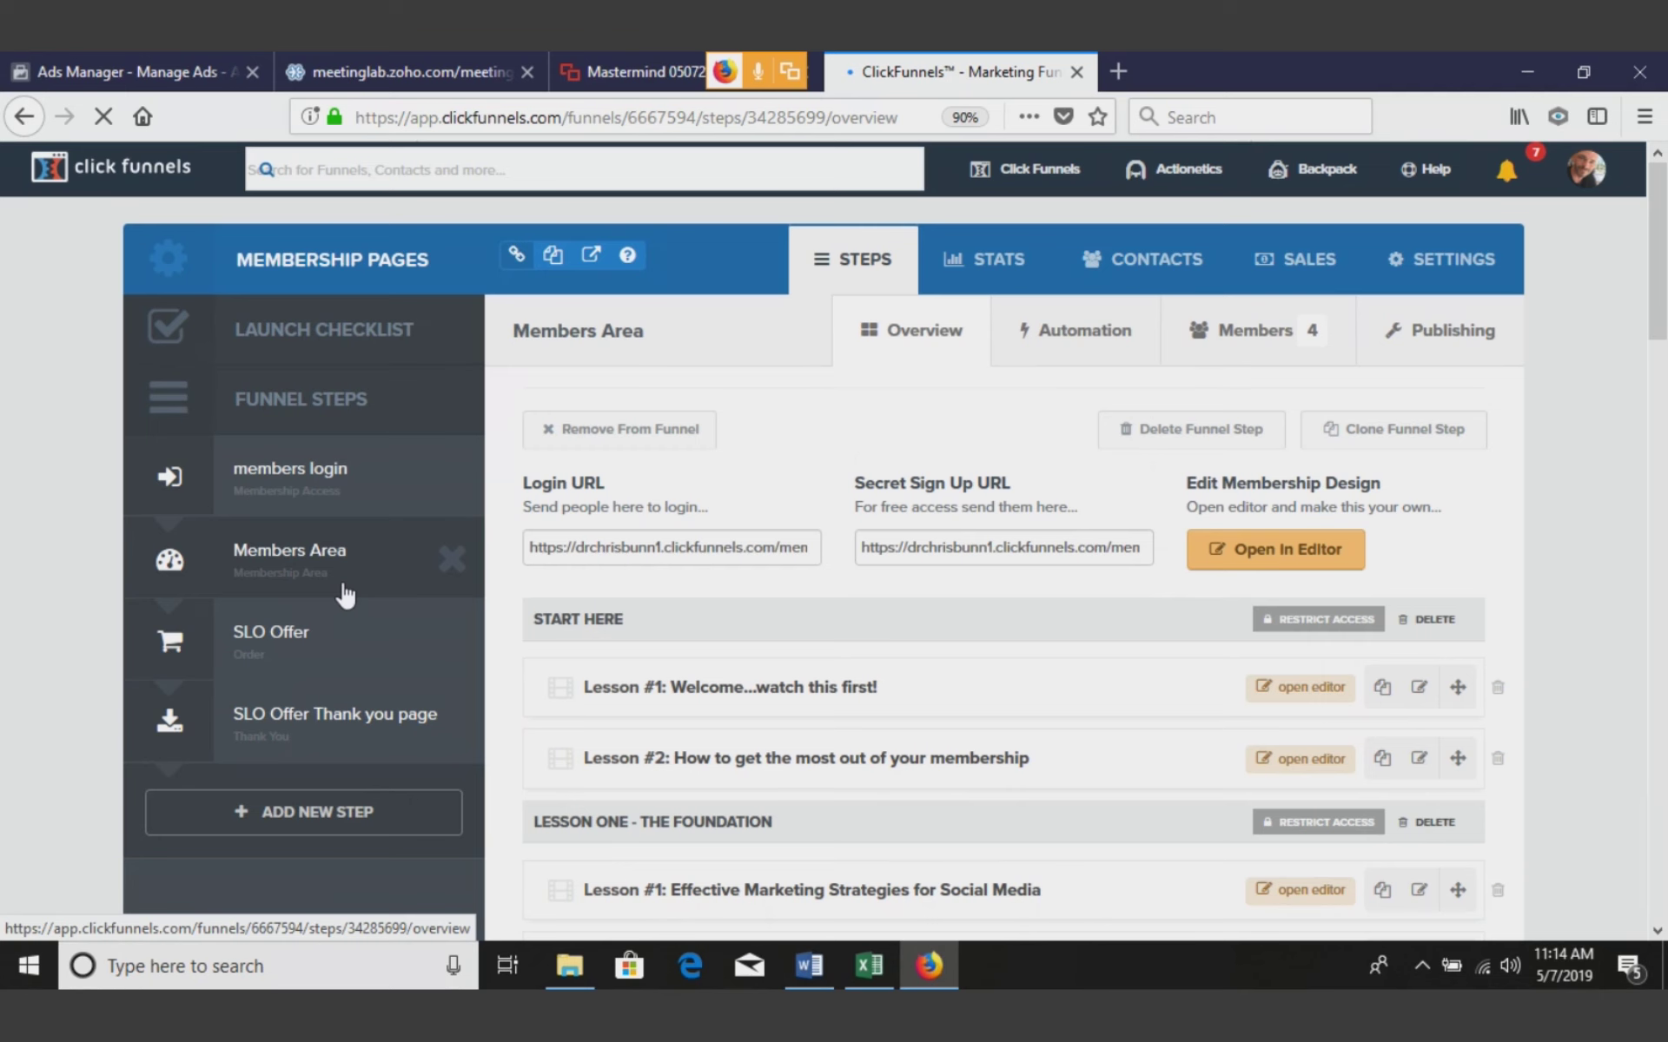
left_click(1075, 548)
left_click(1075, 548)
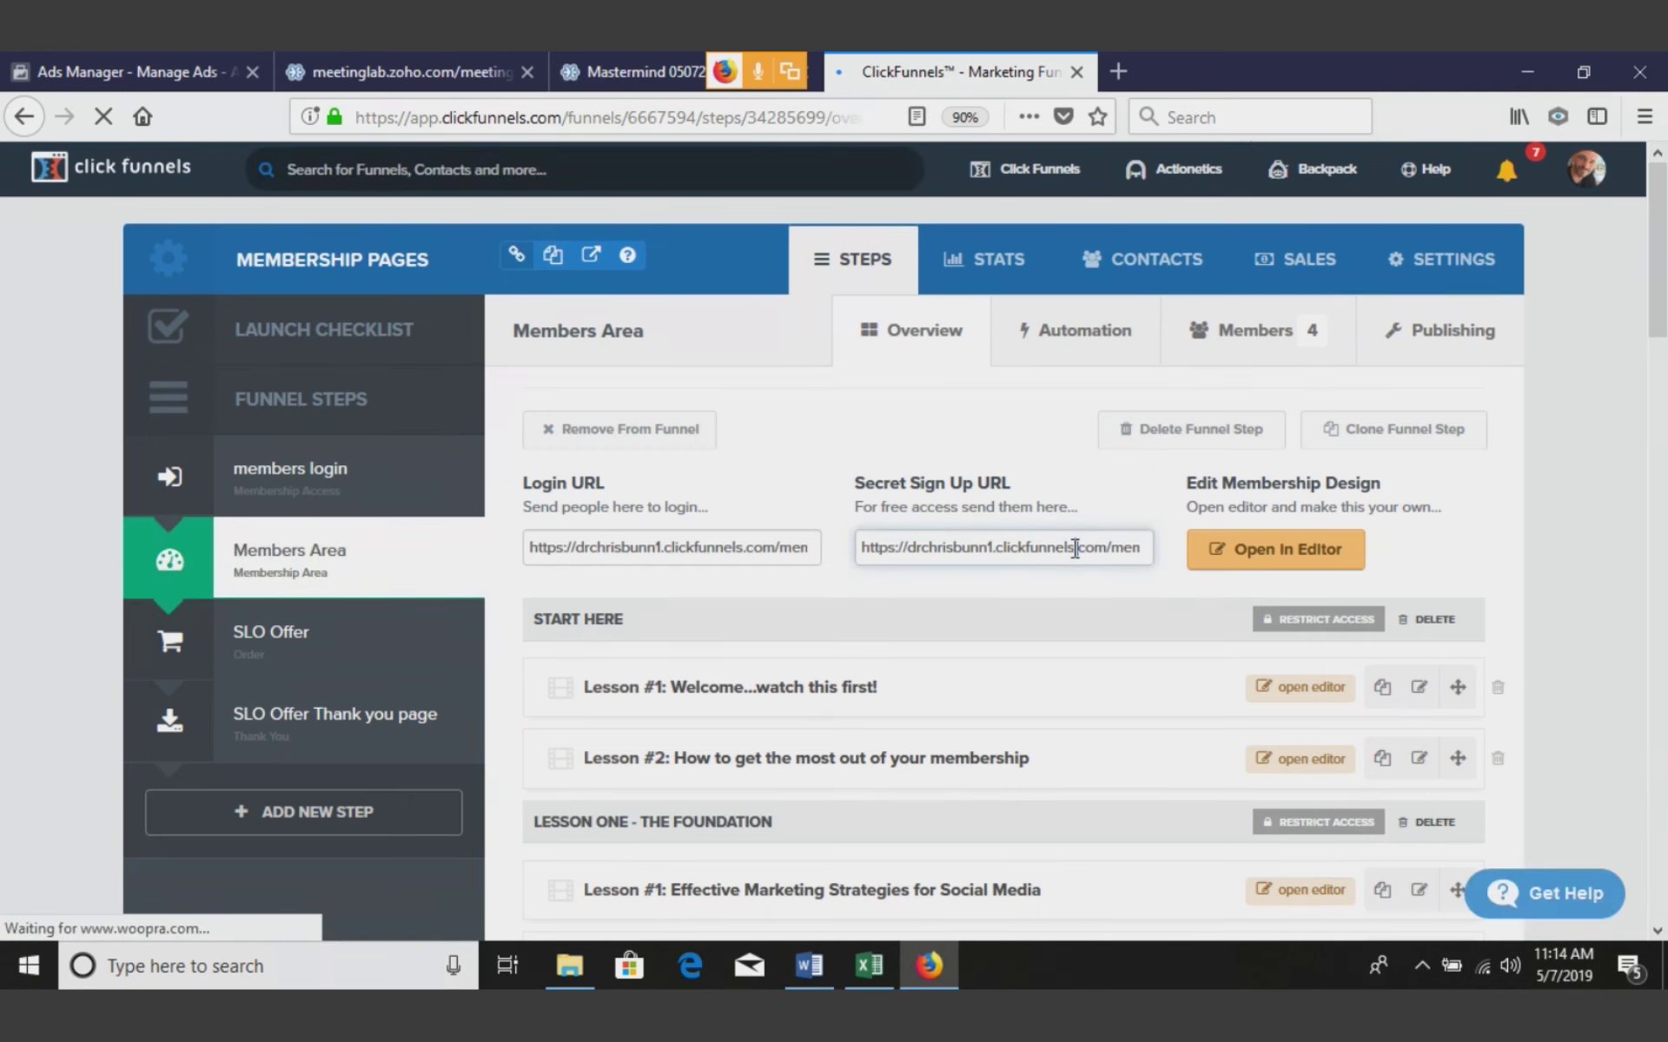
left_click(1075, 548)
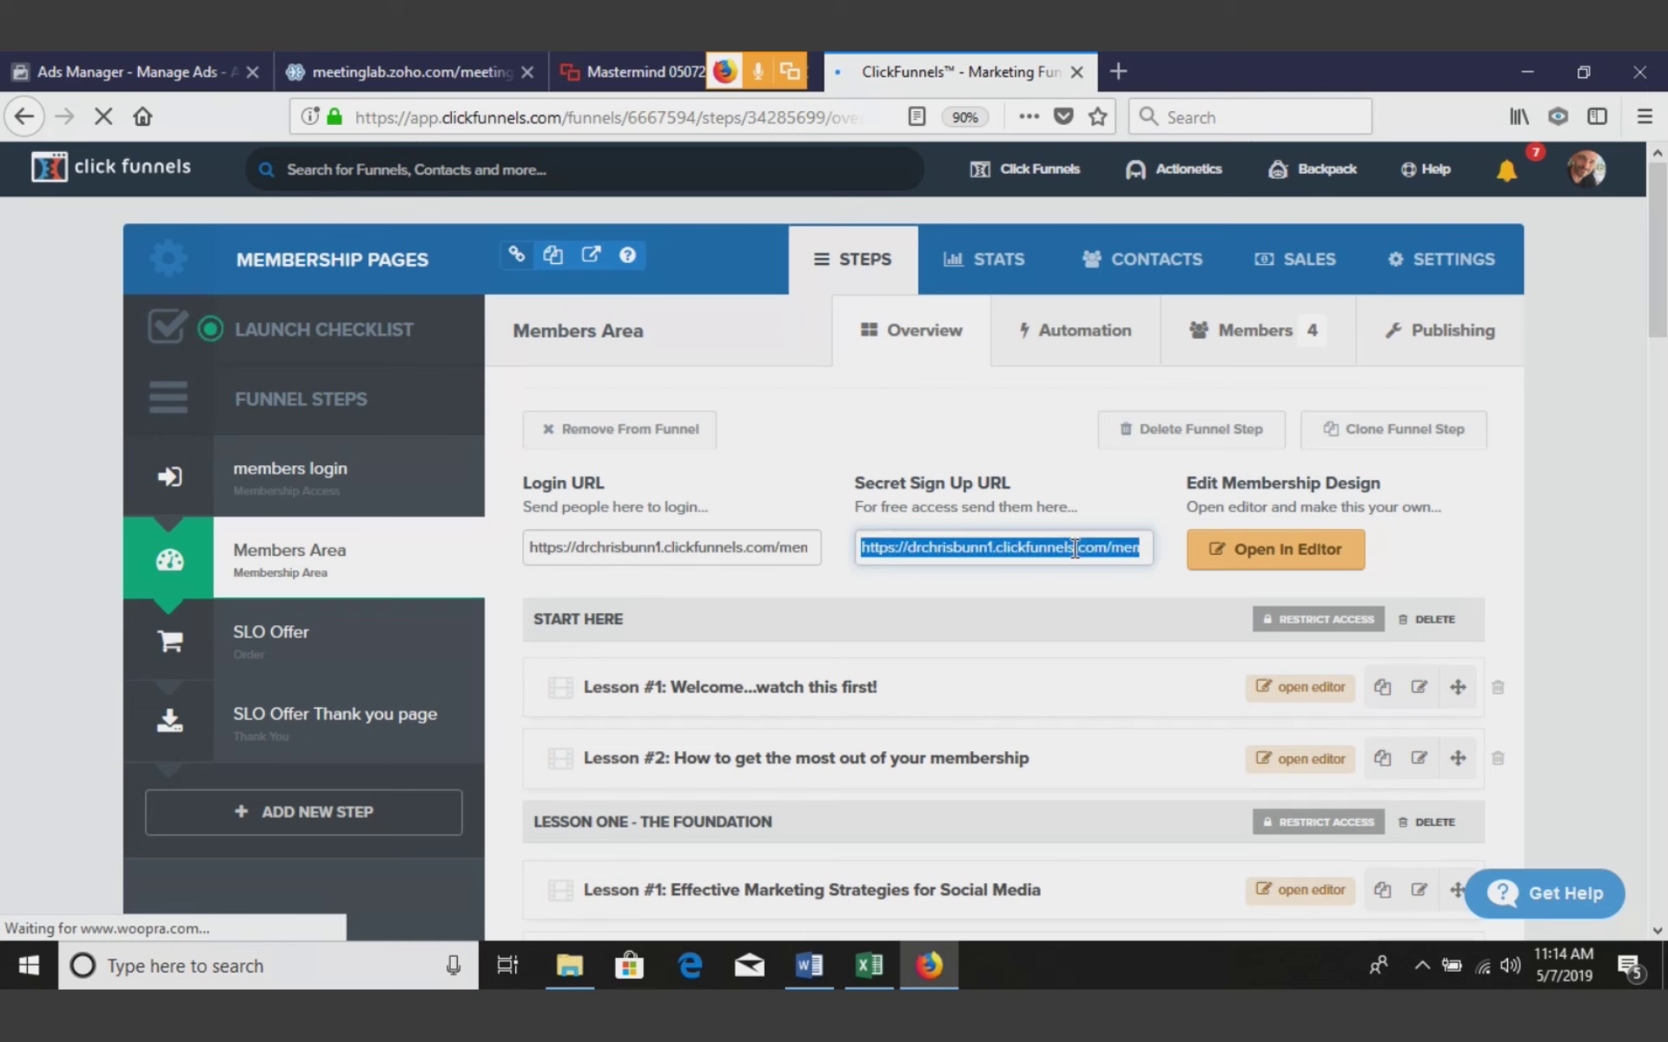
left_click(1646, 119)
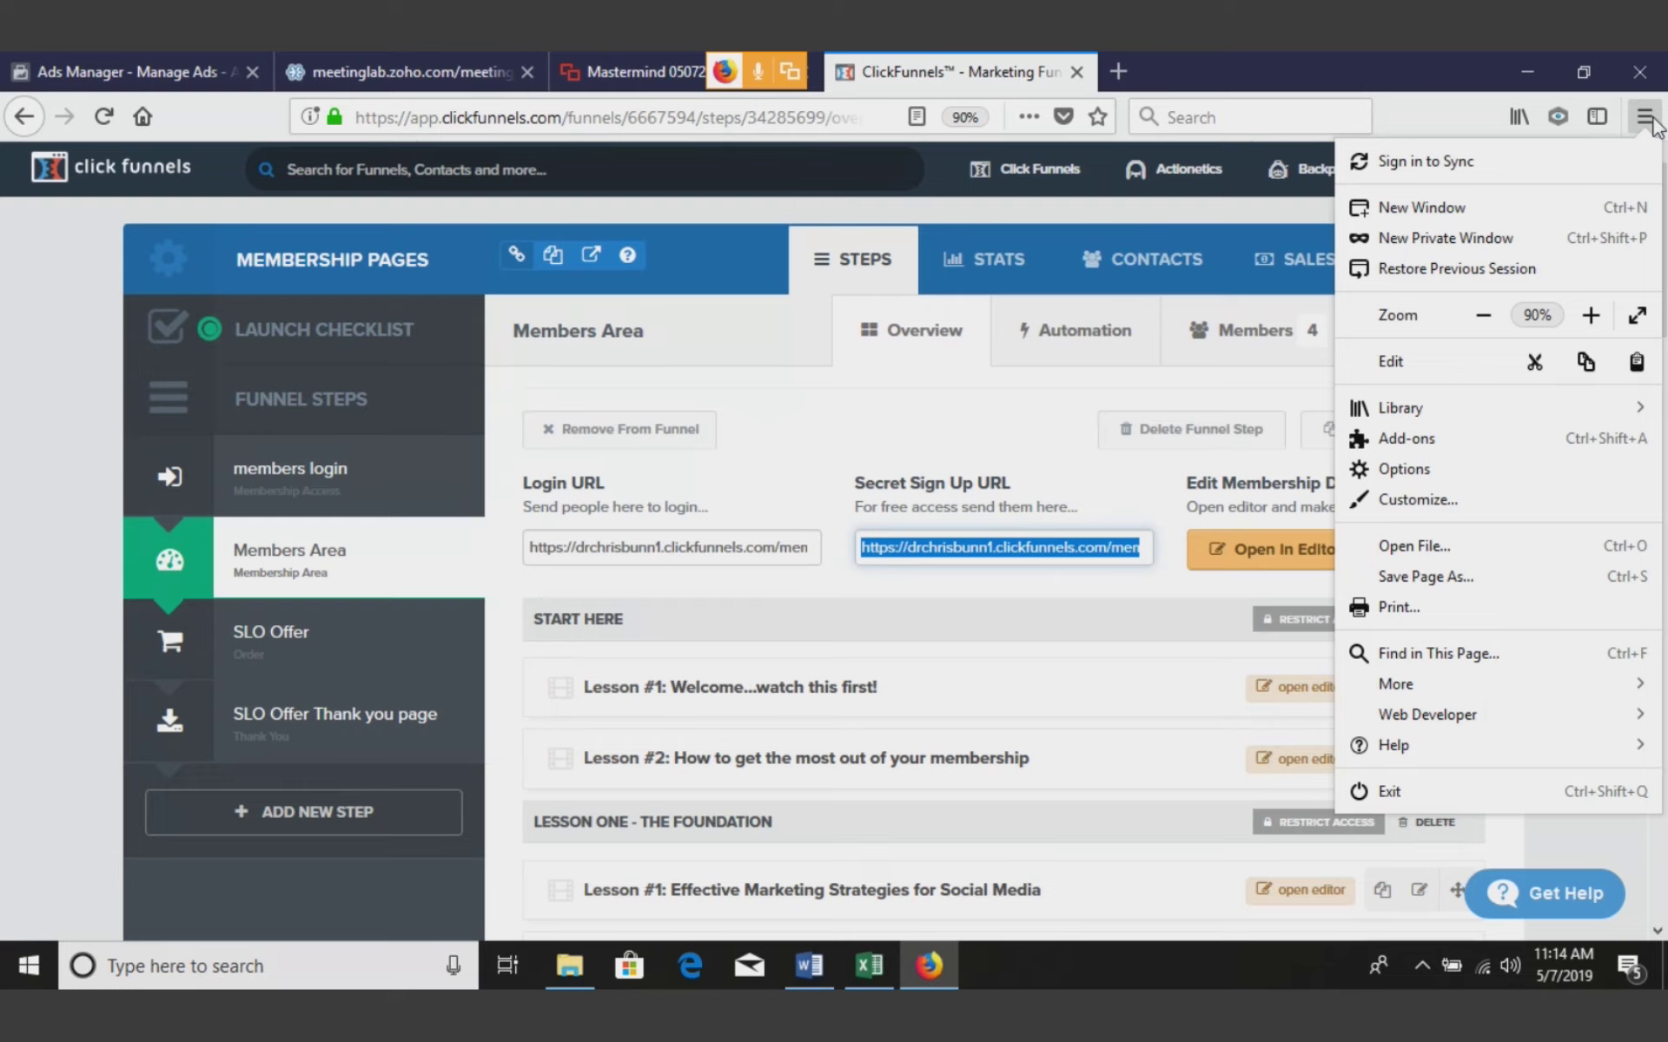
Try the copied secret sign-up link in a private window, then close that window
left_click(1520, 240)
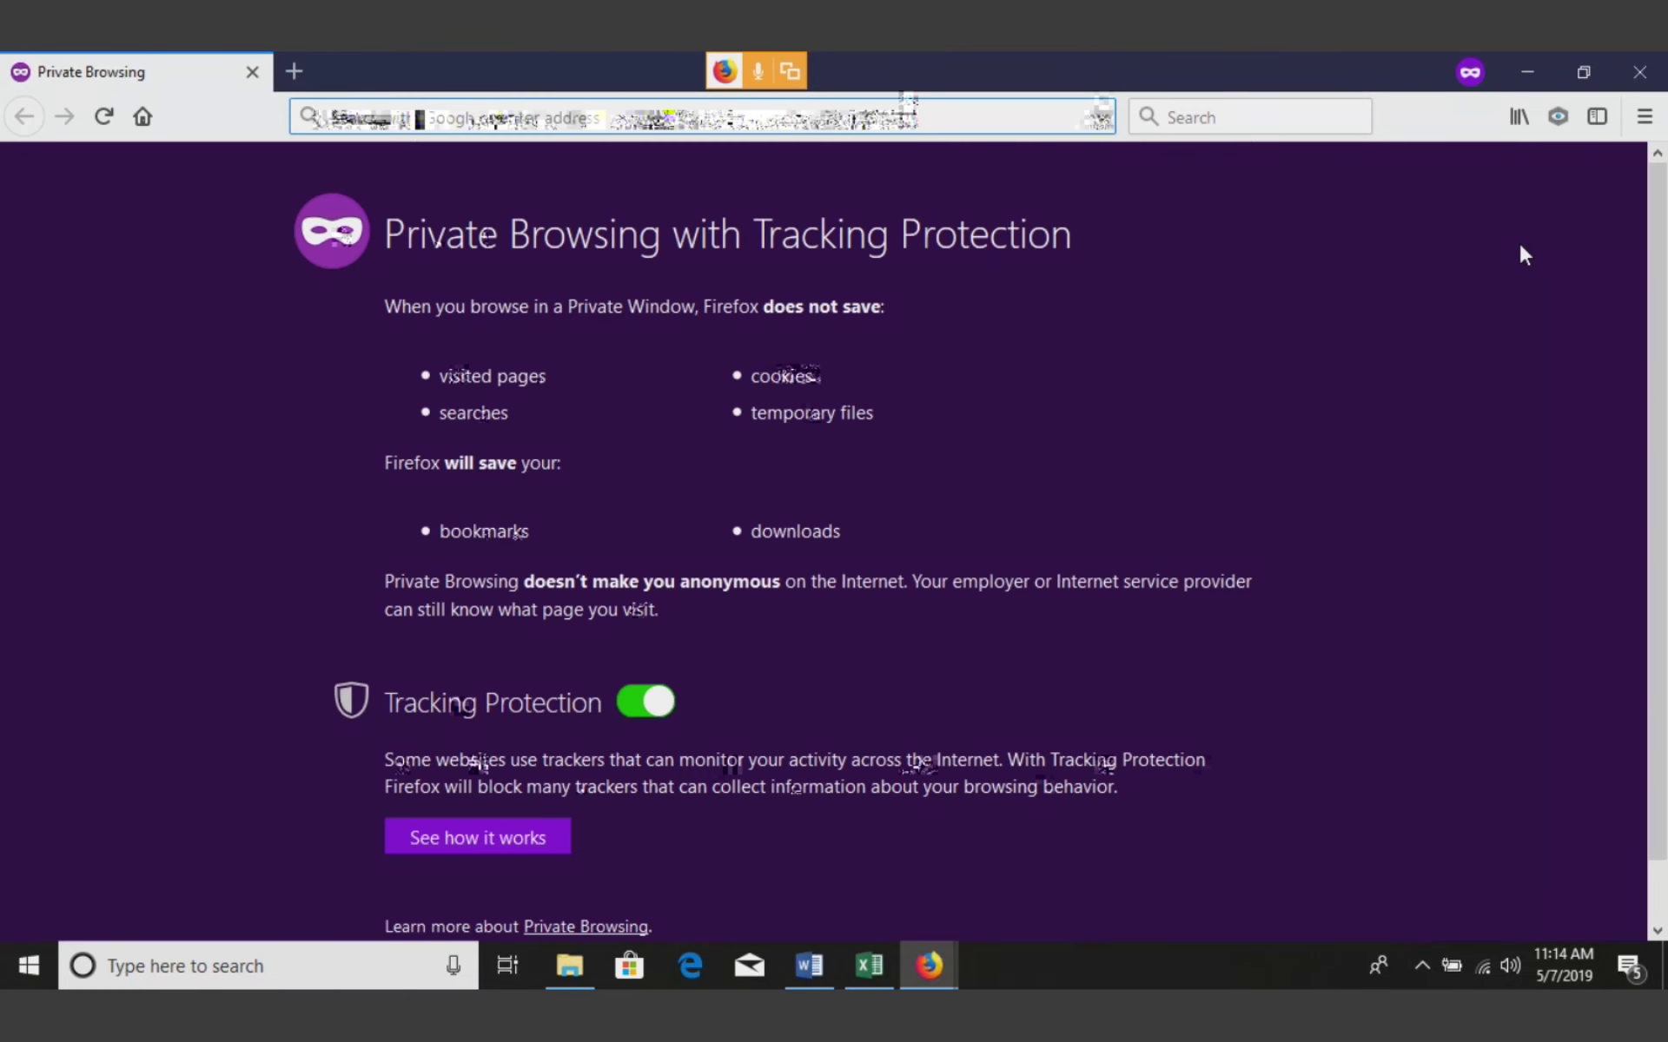
key("Return")
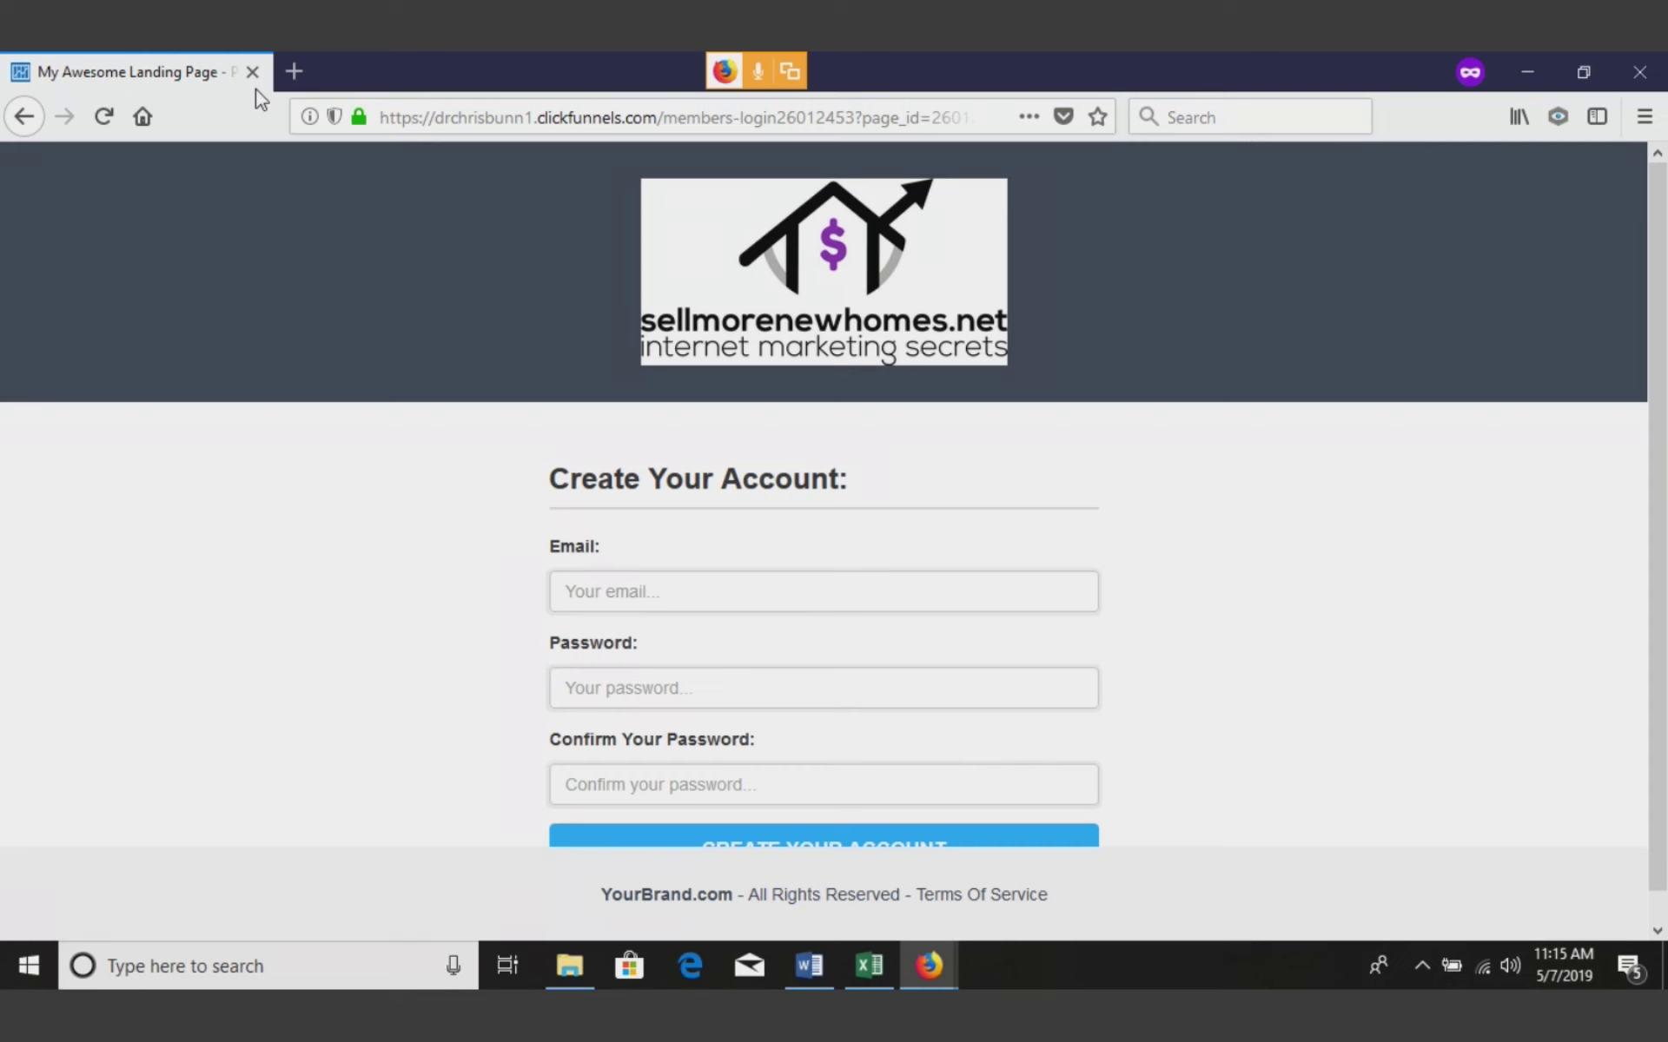
key("ctrl+w")
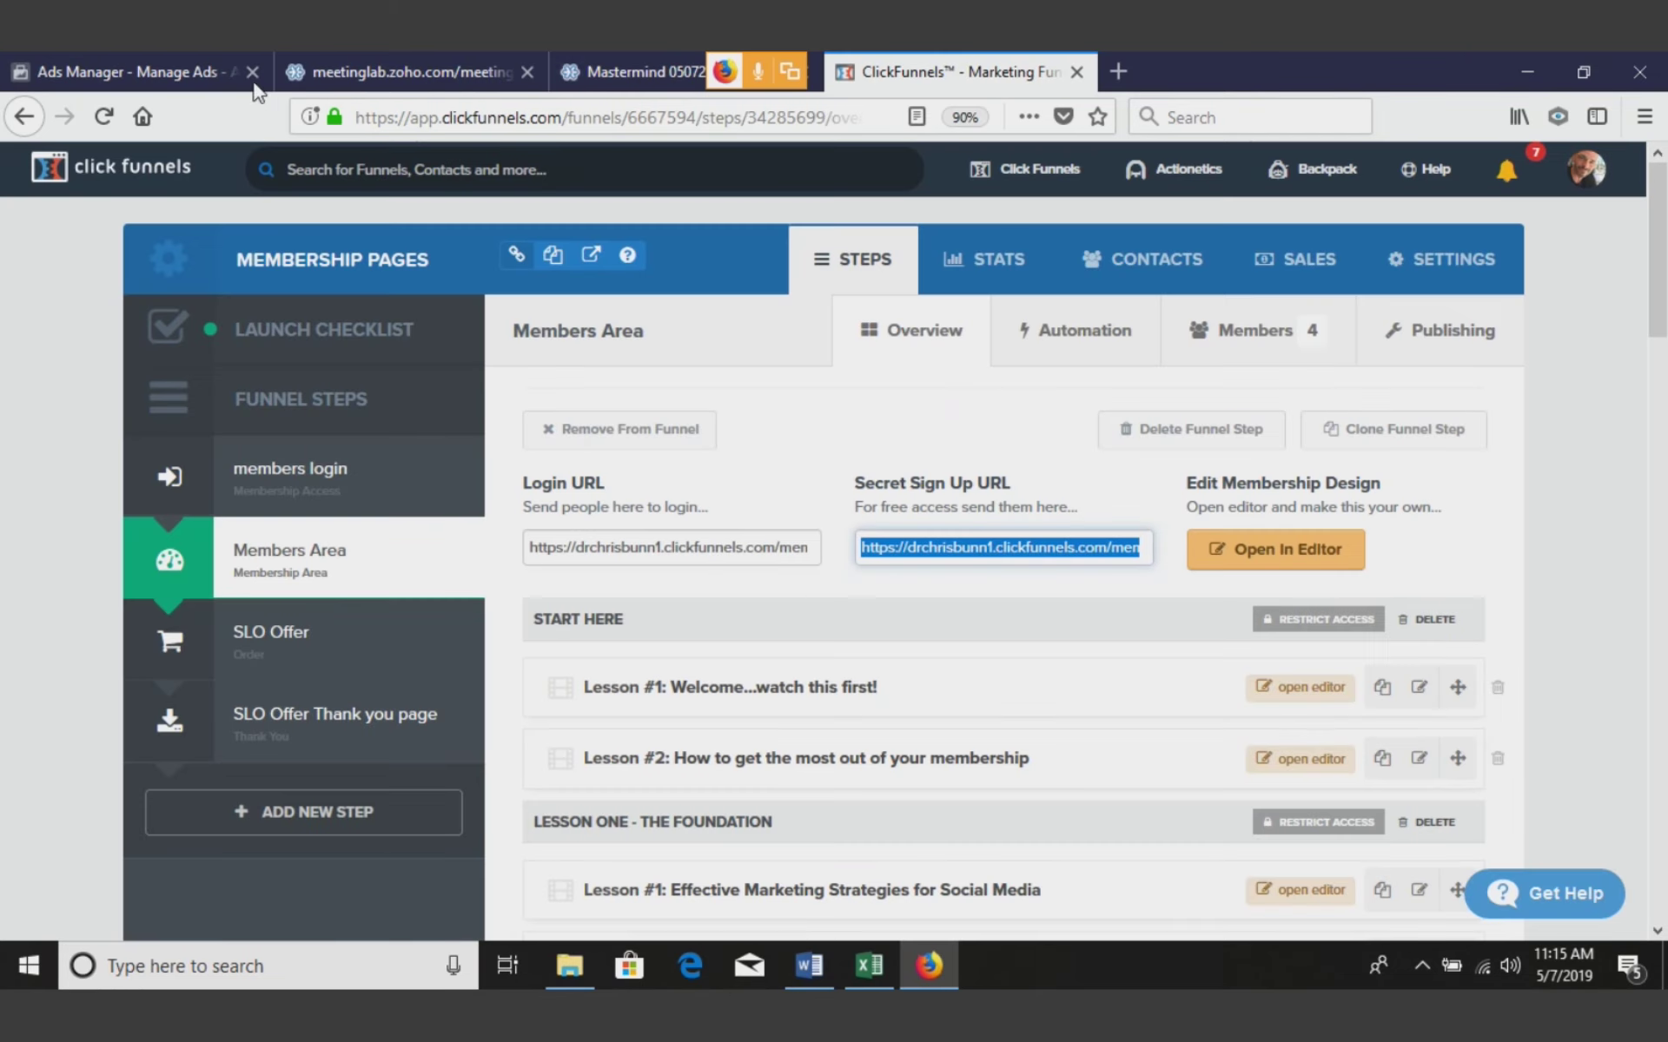
Copy the Members Area Login URL and load it in a new private window
left_click(717, 551)
triple_click(716, 551)
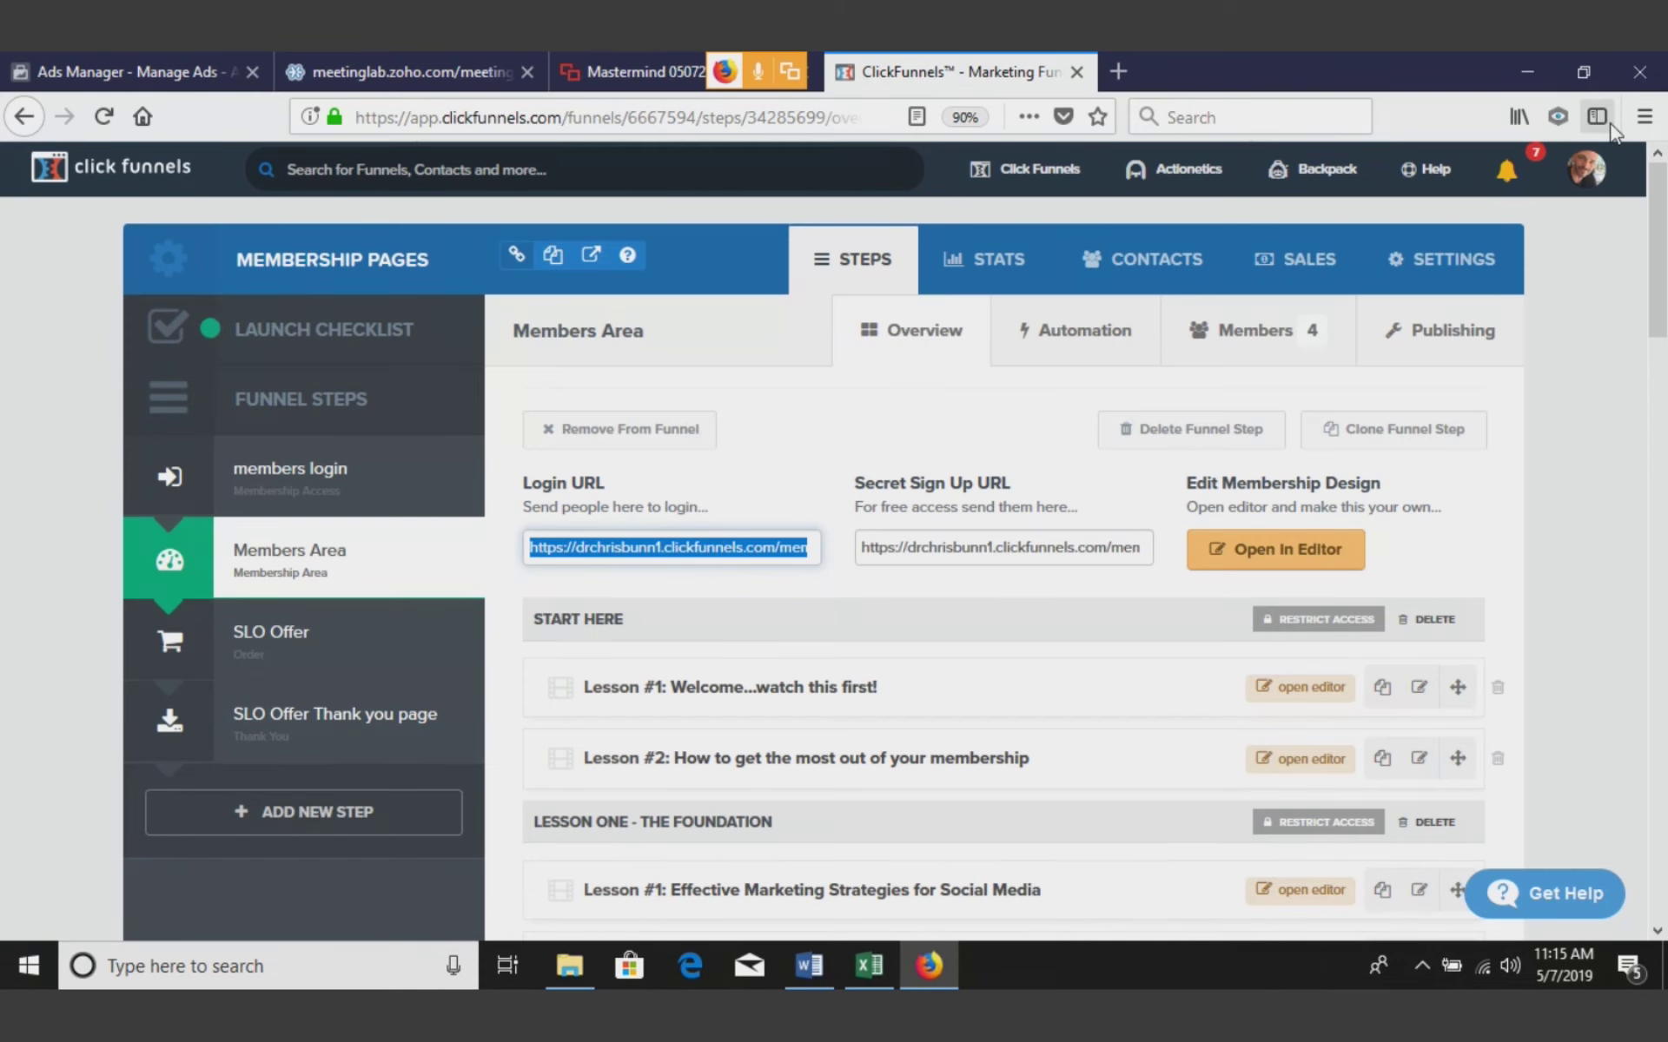
key("ctrl+c")
key("ctrl+shift+p")
key("ctrl+v")
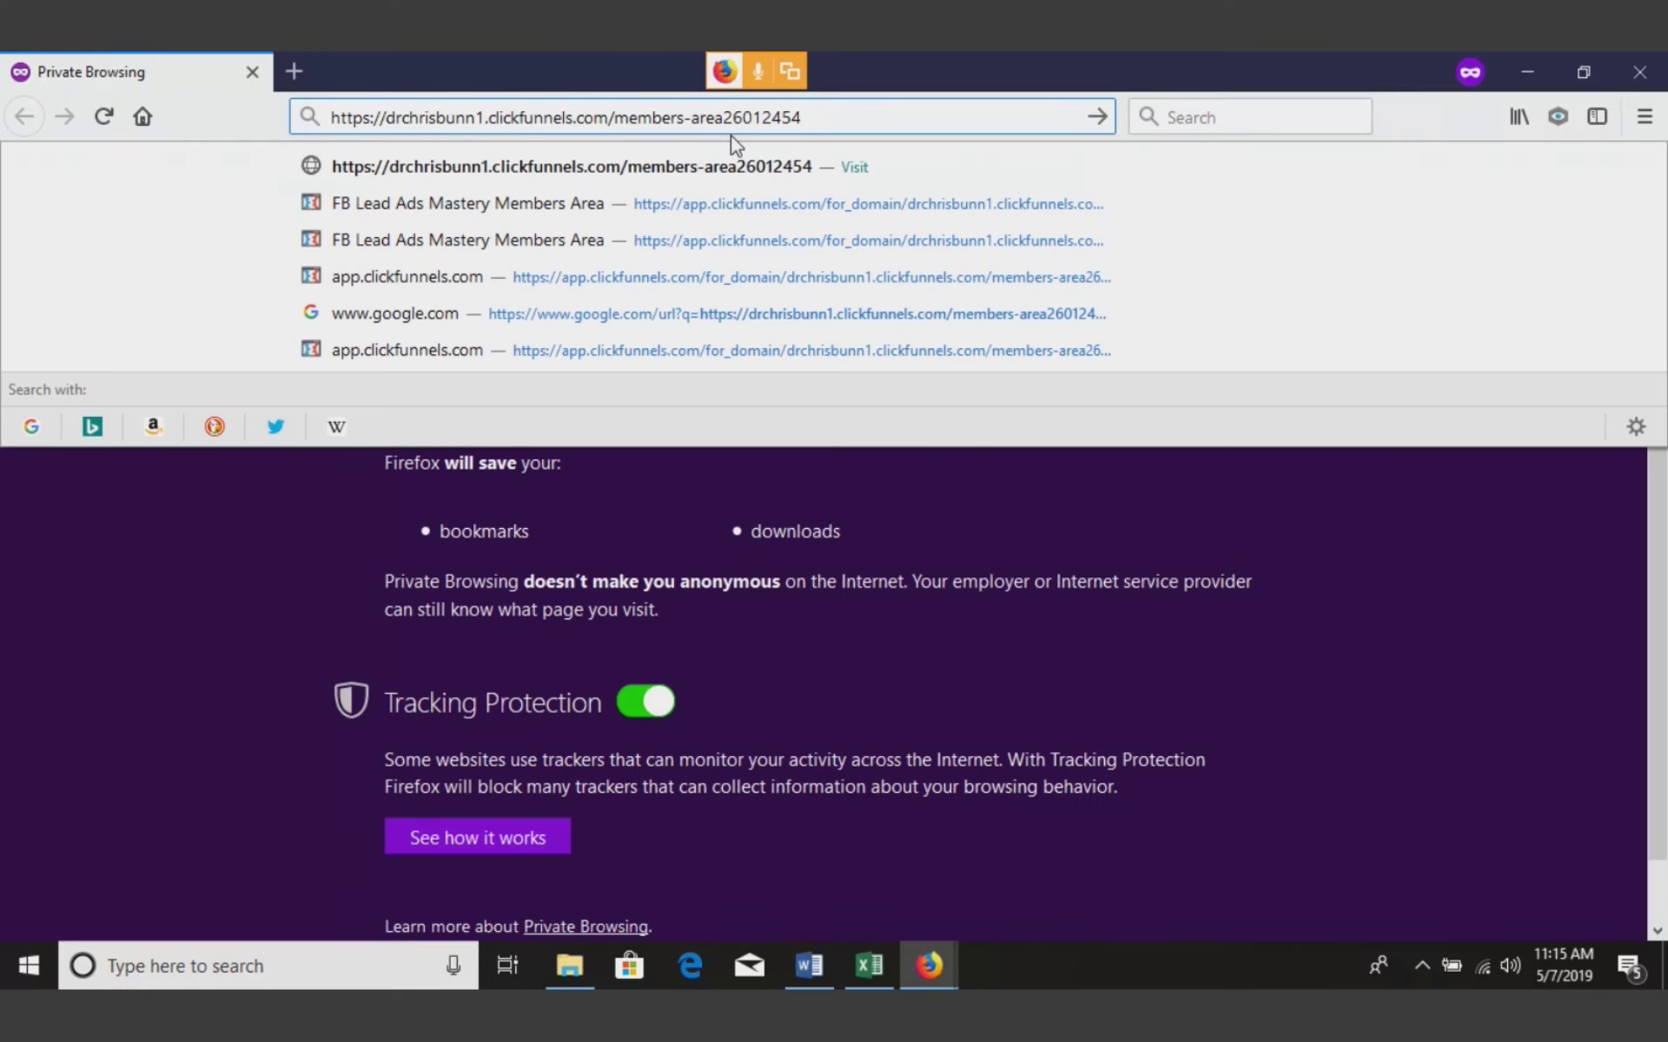
key("Return")
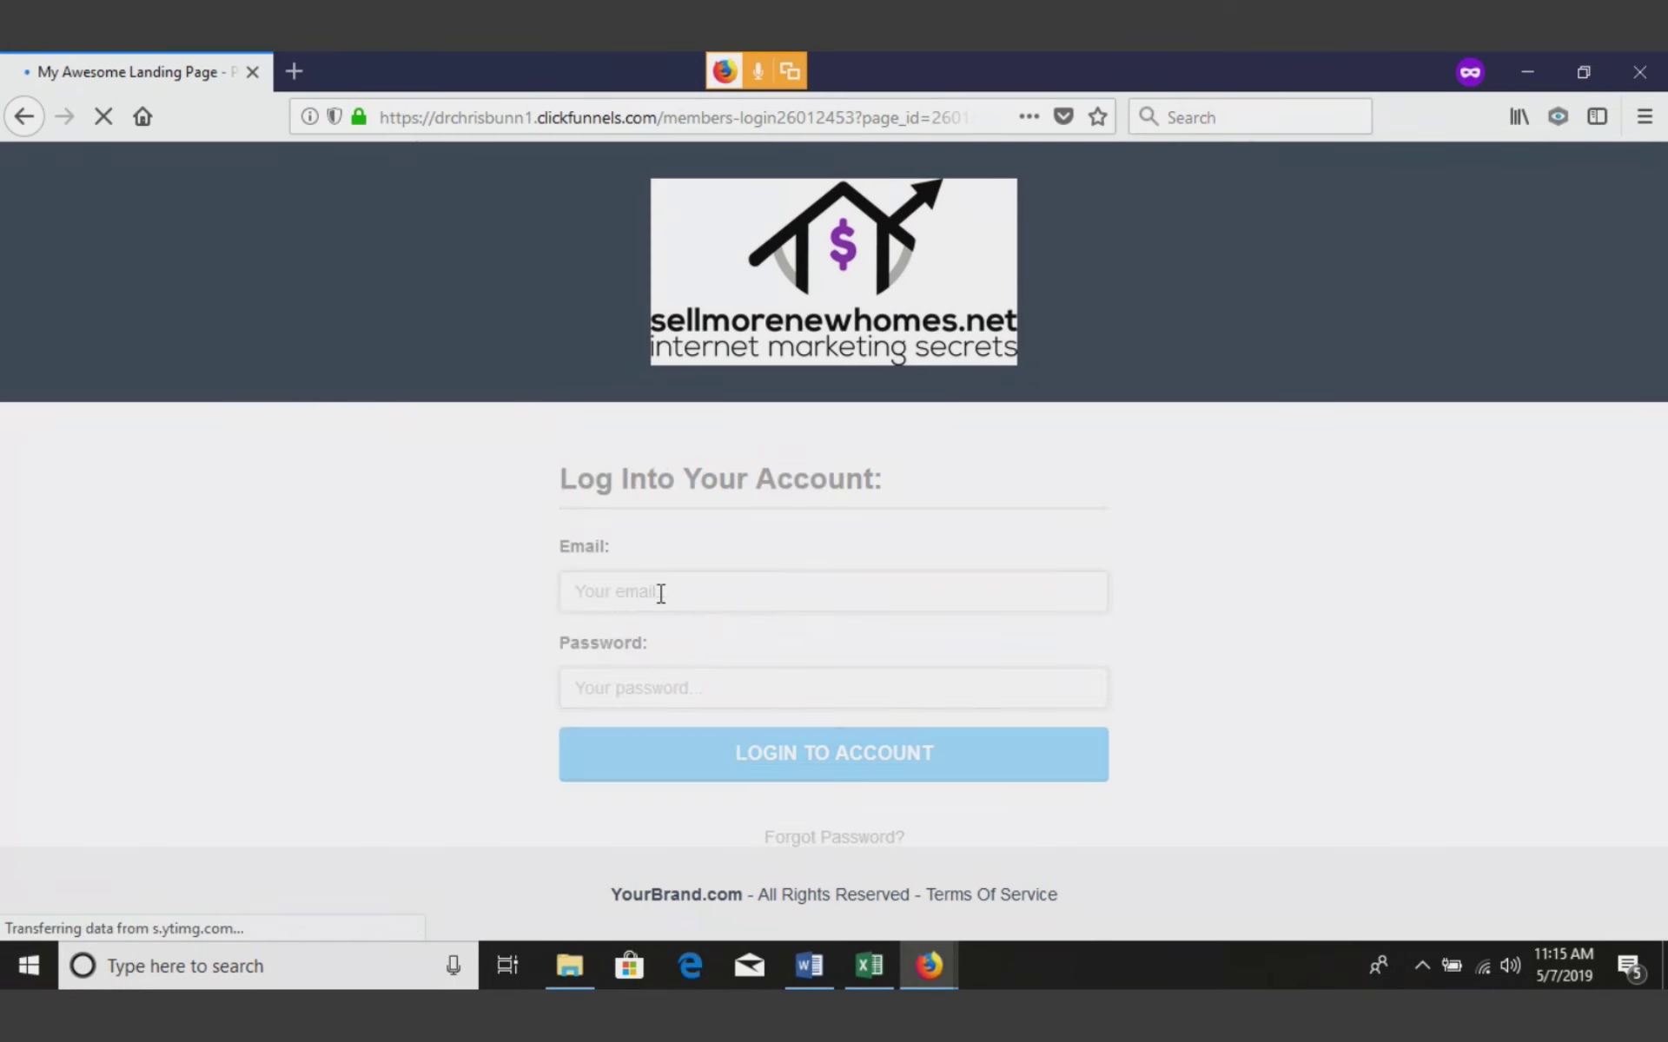
Log in with the saved account e-mail suggestion and the account password
left_click(660, 594)
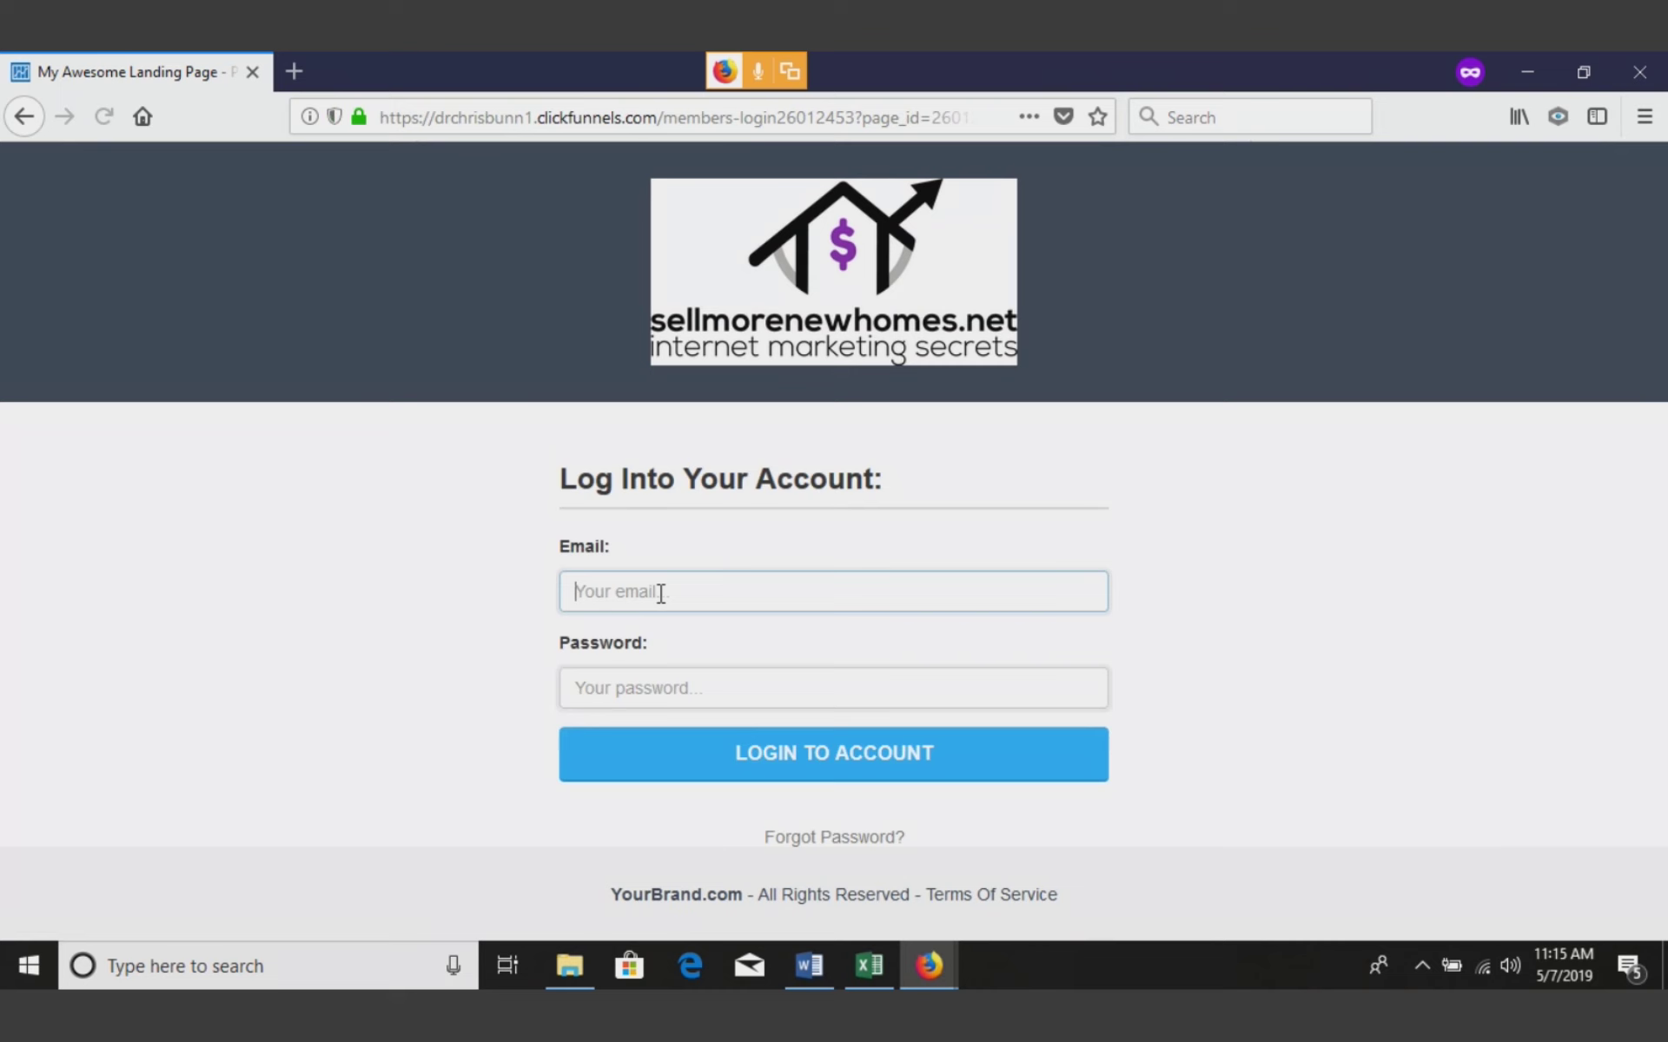
type("dr")
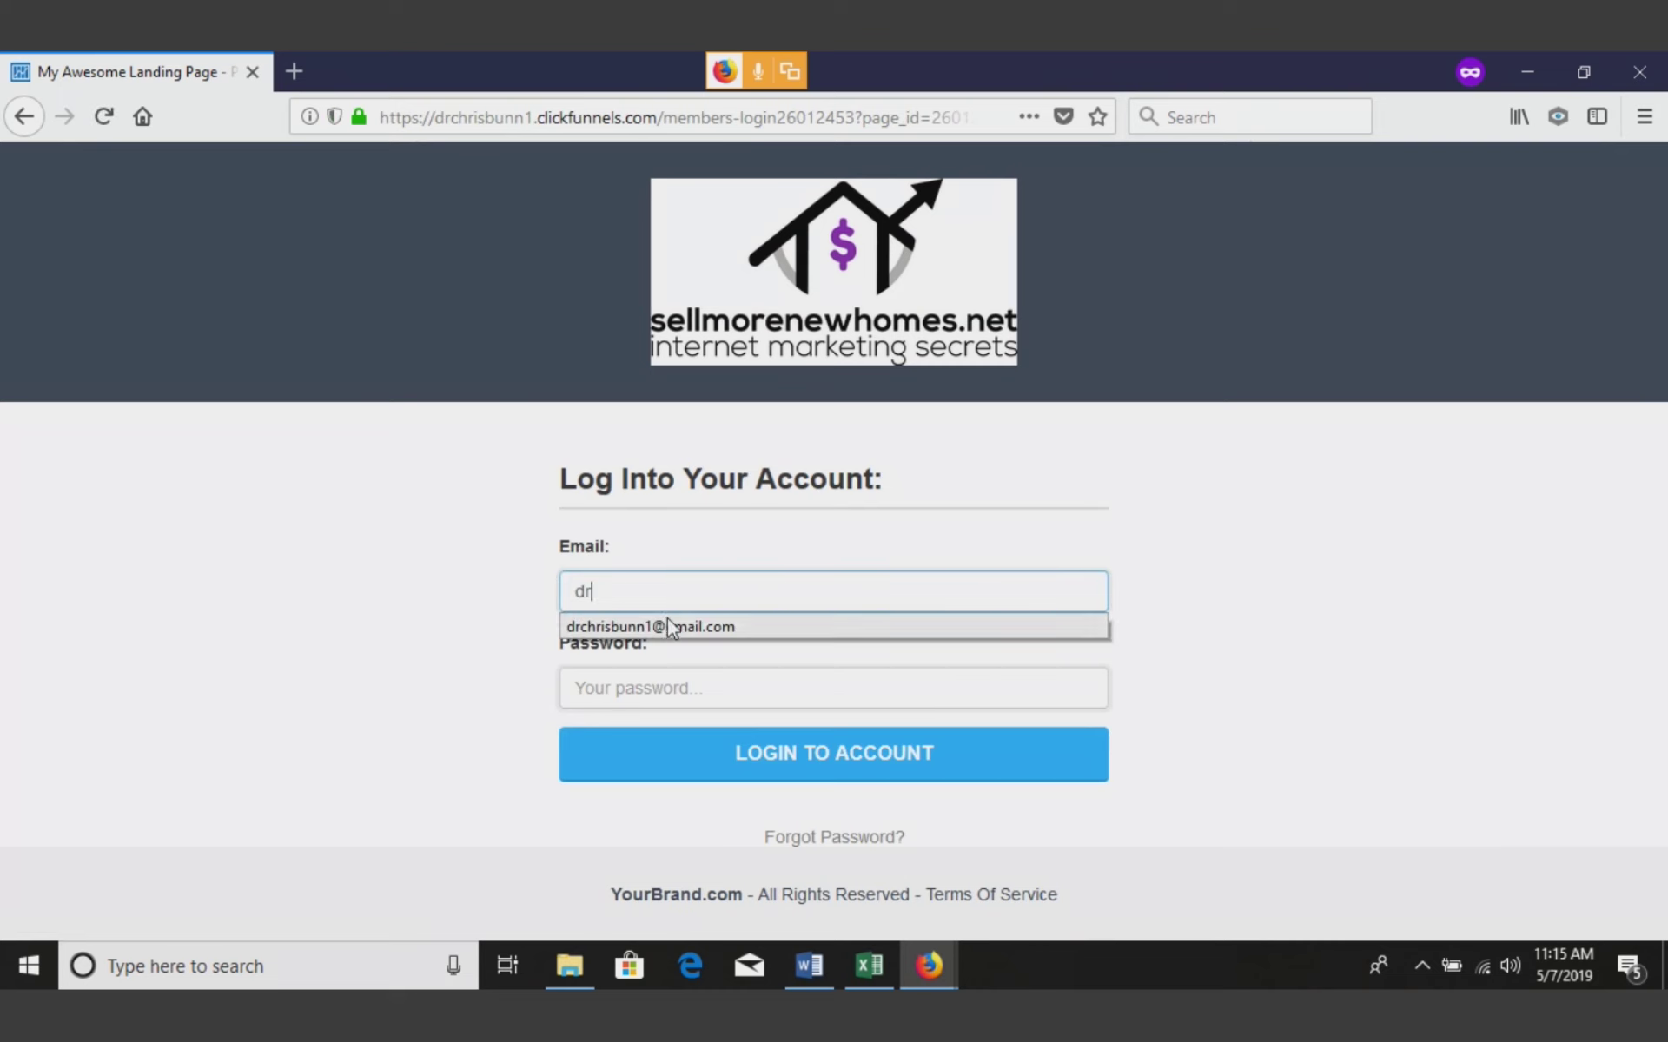
left_click(667, 617)
left_click(667, 688)
type("******")
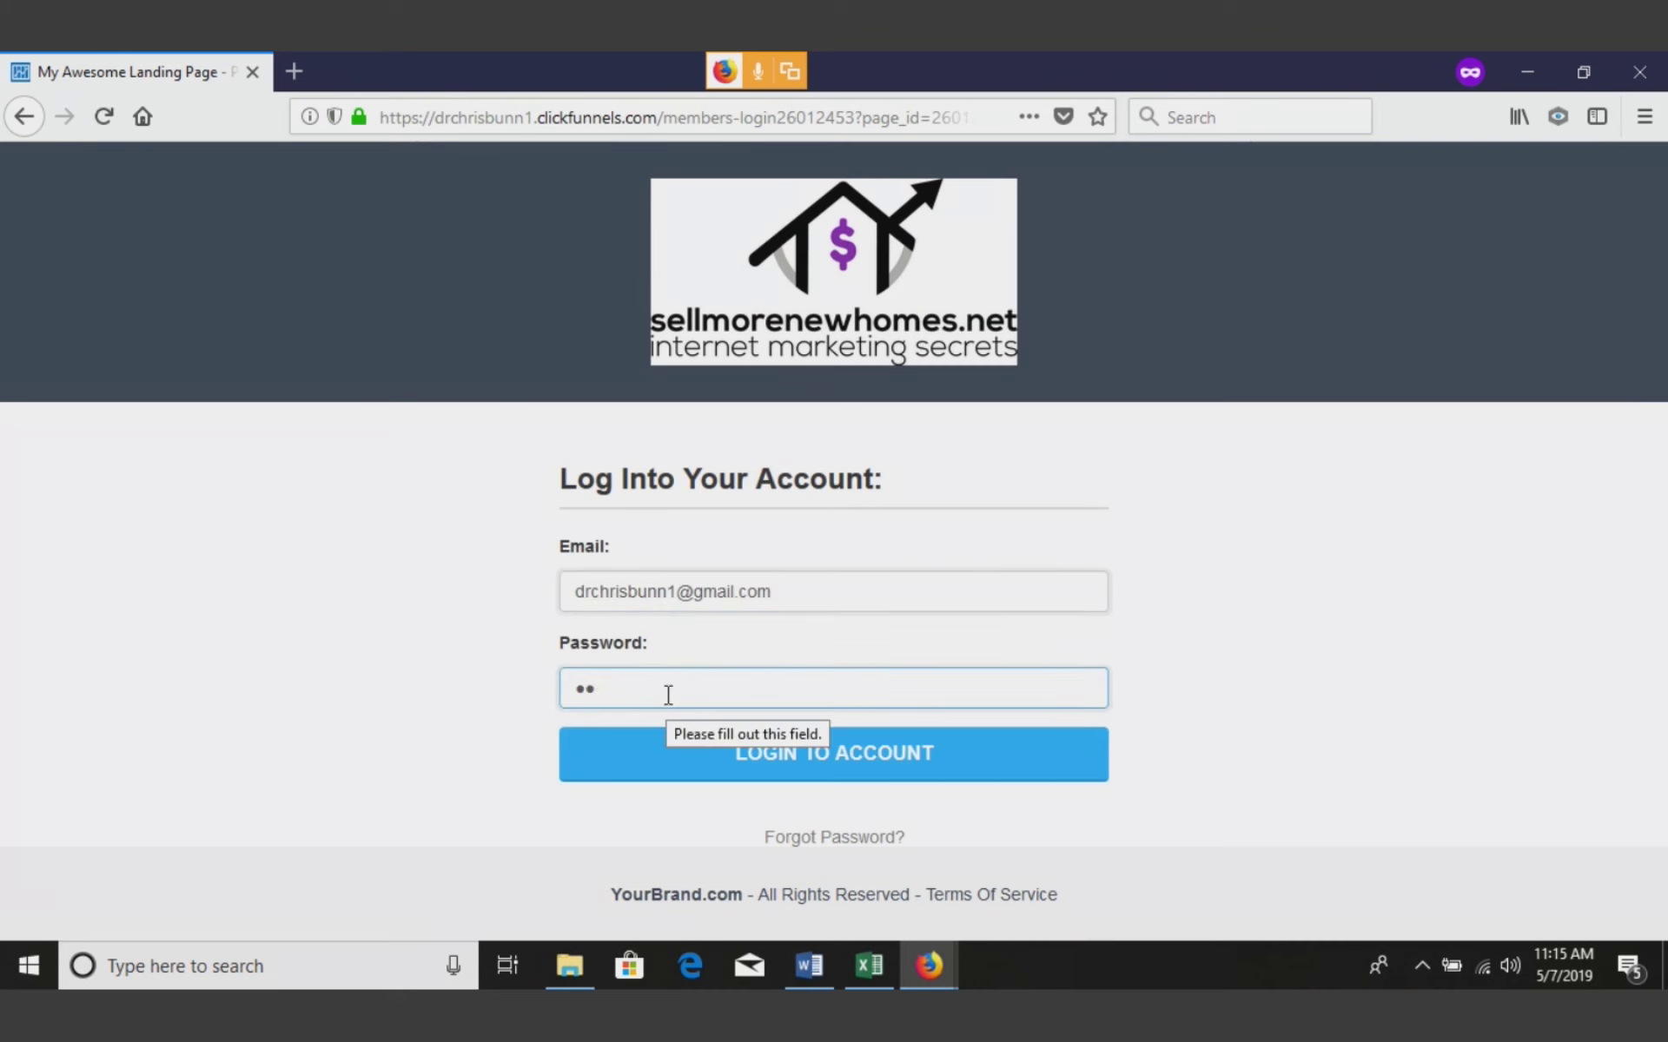
type("***")
key("BackSpace")
key("BackSpace")
key("BackSpace")
type("*****")
key("Return")
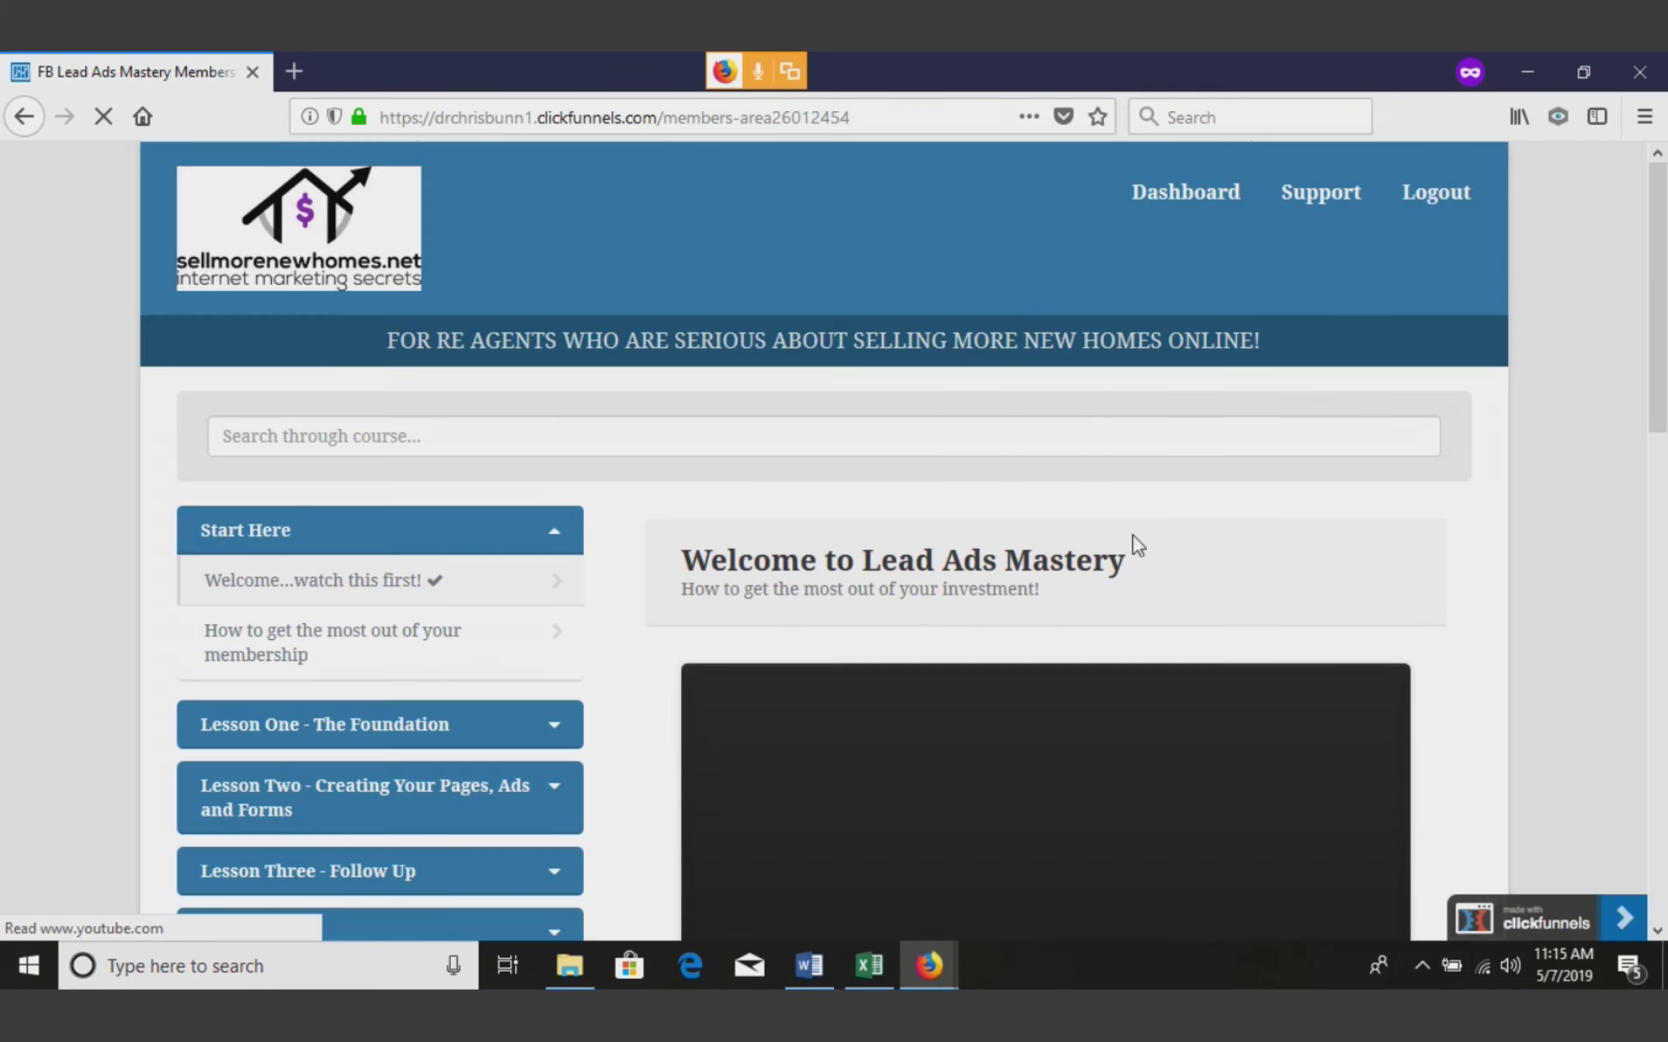
Expand Ads Library in the members sidebar and open the Lead Ads Library lesson
left_click_drag(1661, 285, 1661, 504)
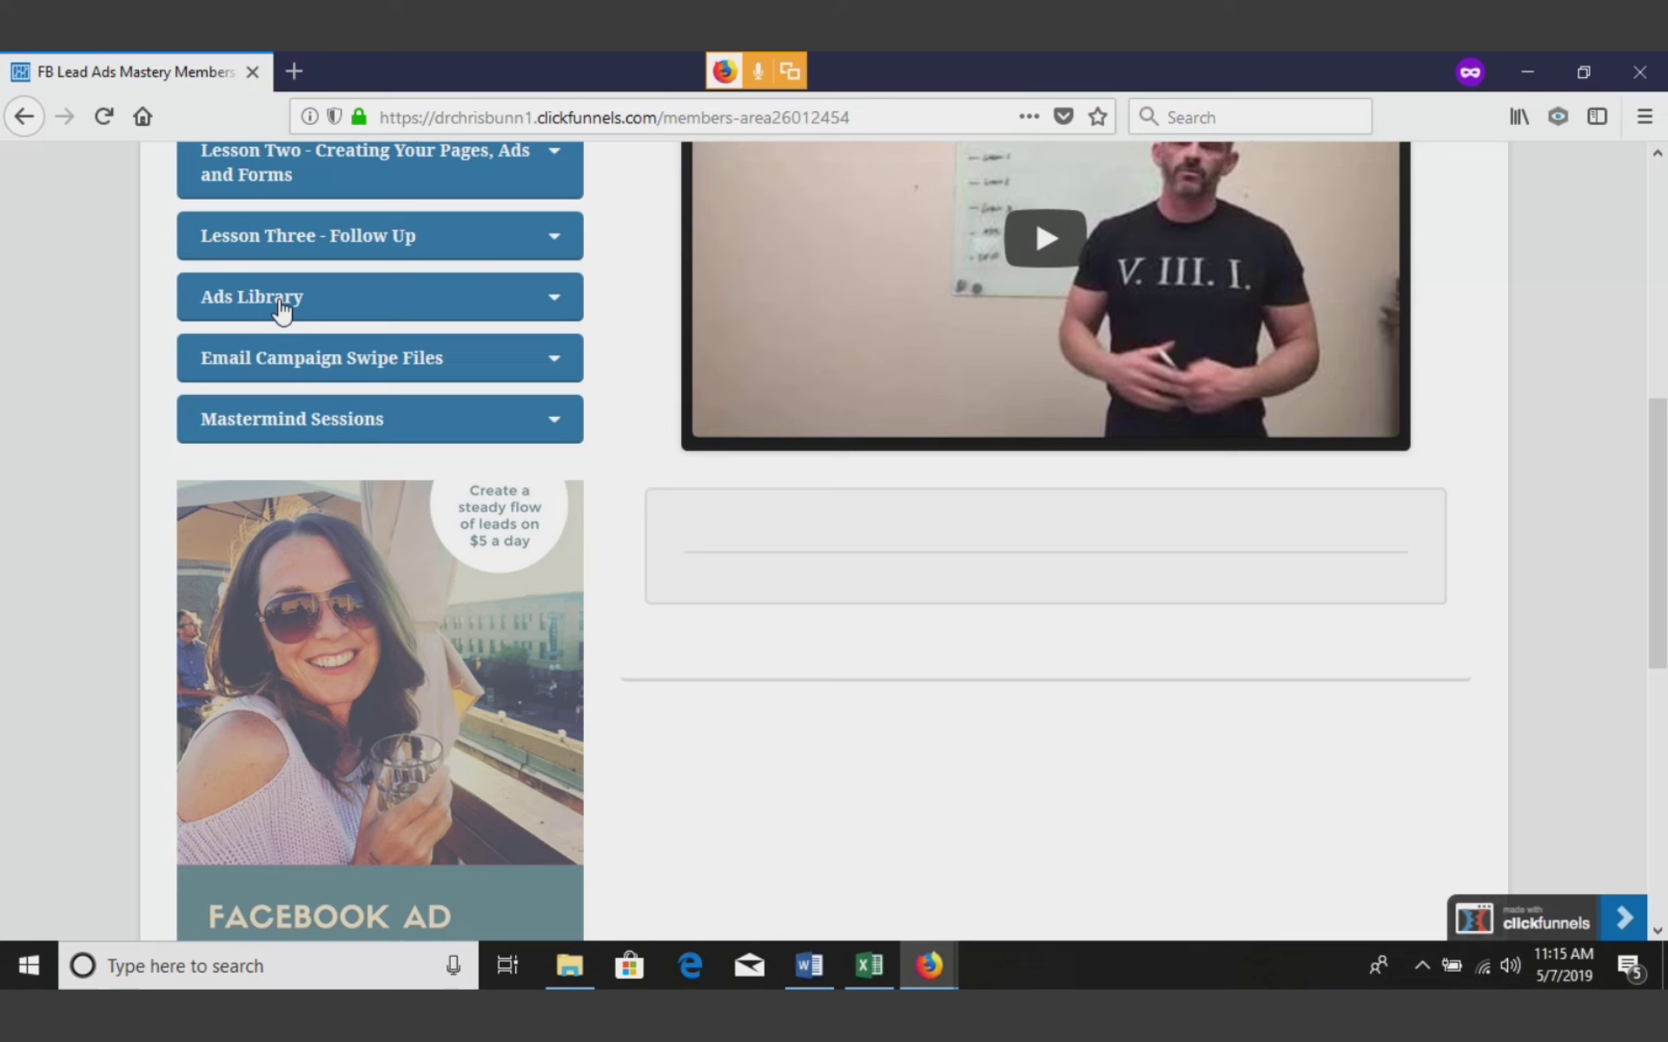
left_click(280, 303)
left_click(318, 396)
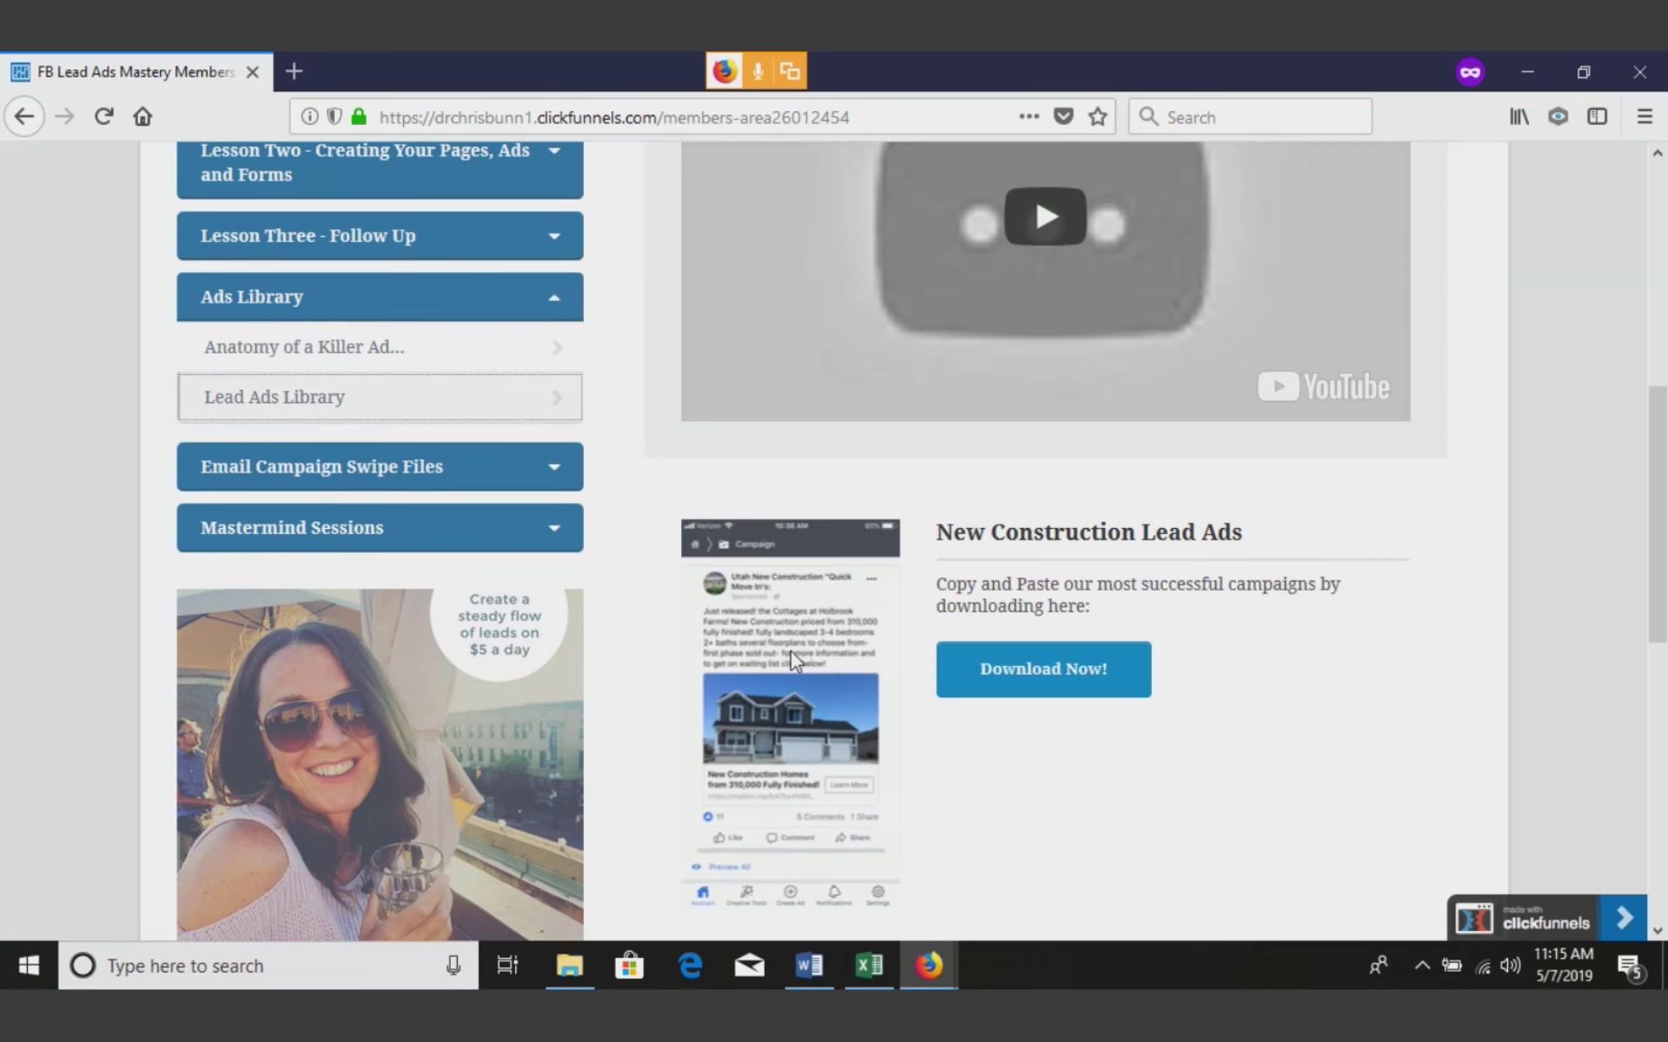
left_click_drag(1653, 504, 1662, 563)
Open Ad Campaigns.pdf via Download Now, scroll through its sample lead ads, then minimize it
left_click(1074, 440)
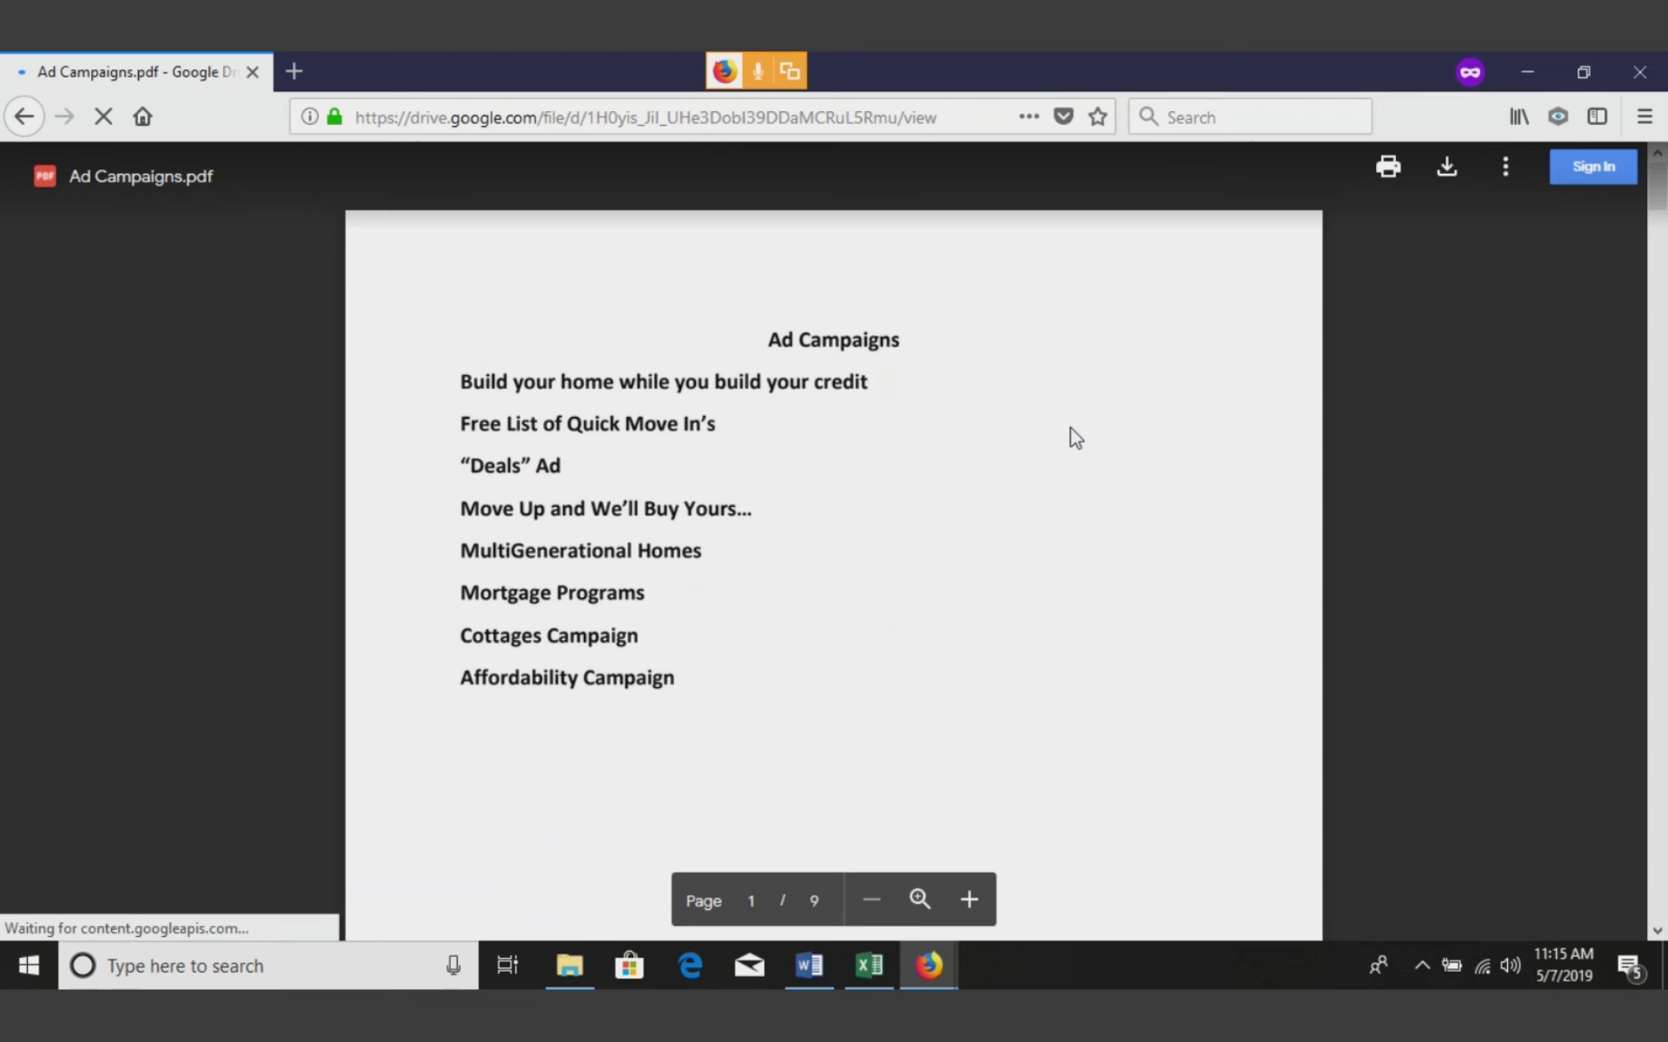
left_click_drag(1659, 211, 1662, 301)
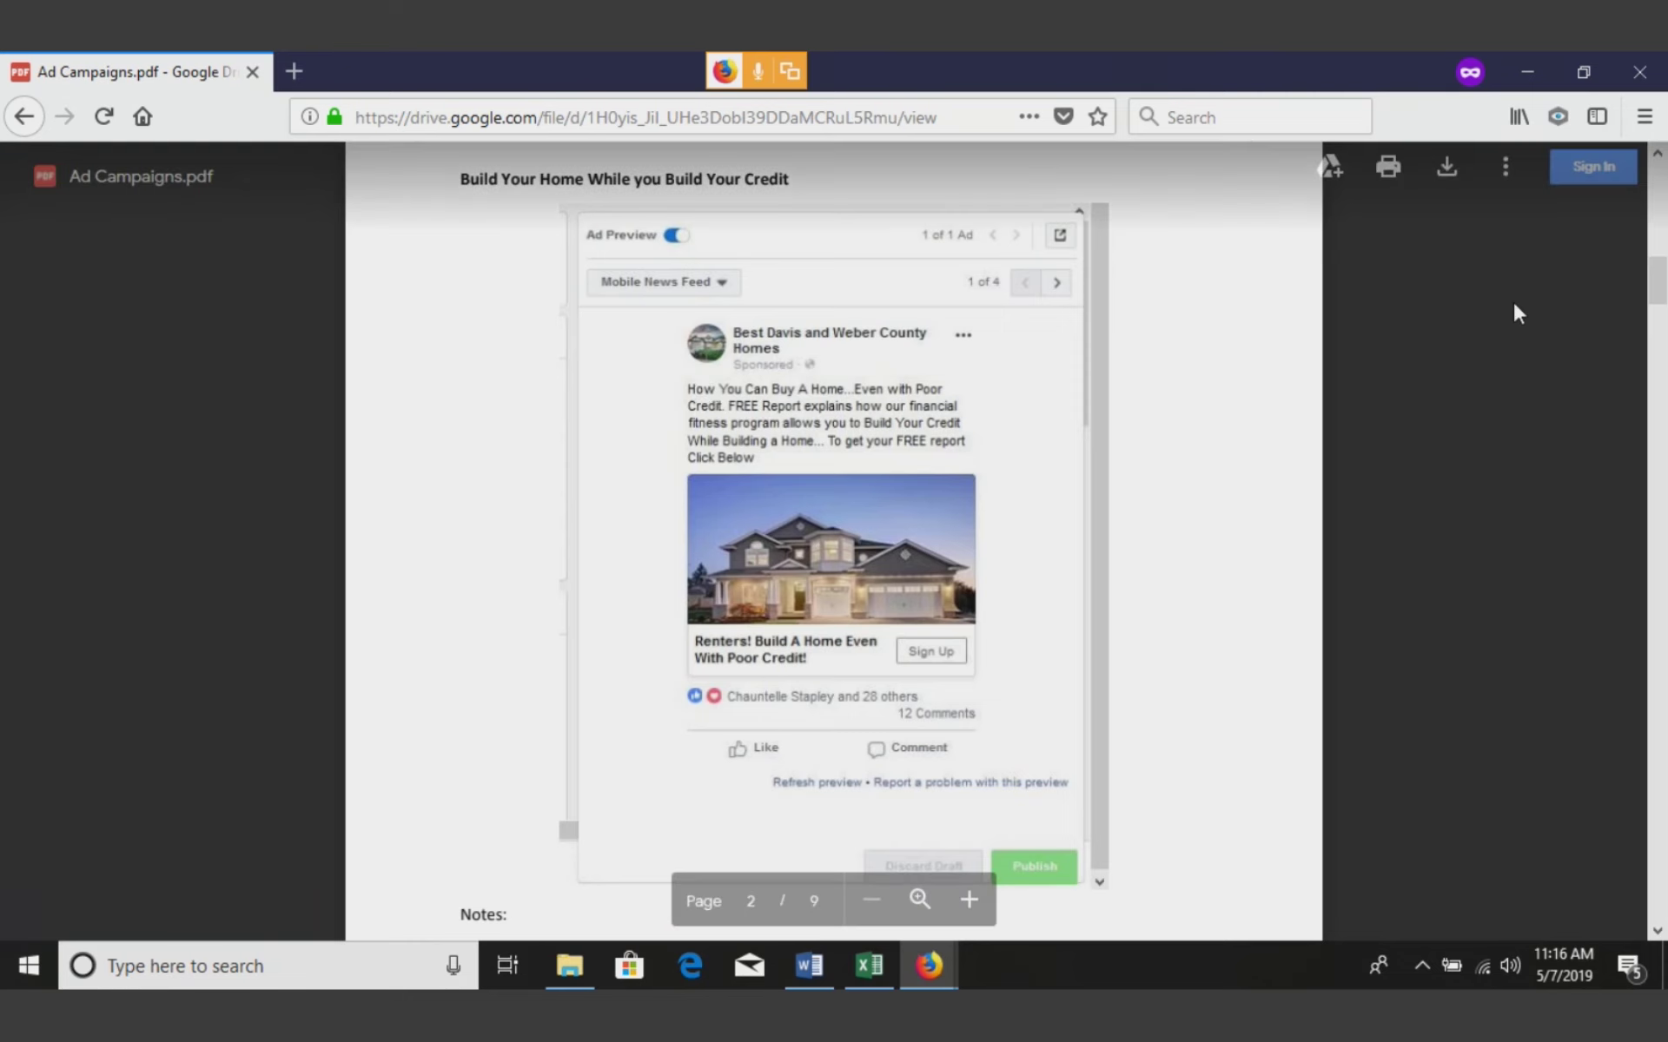
left_click_drag(1659, 280, 1661, 363)
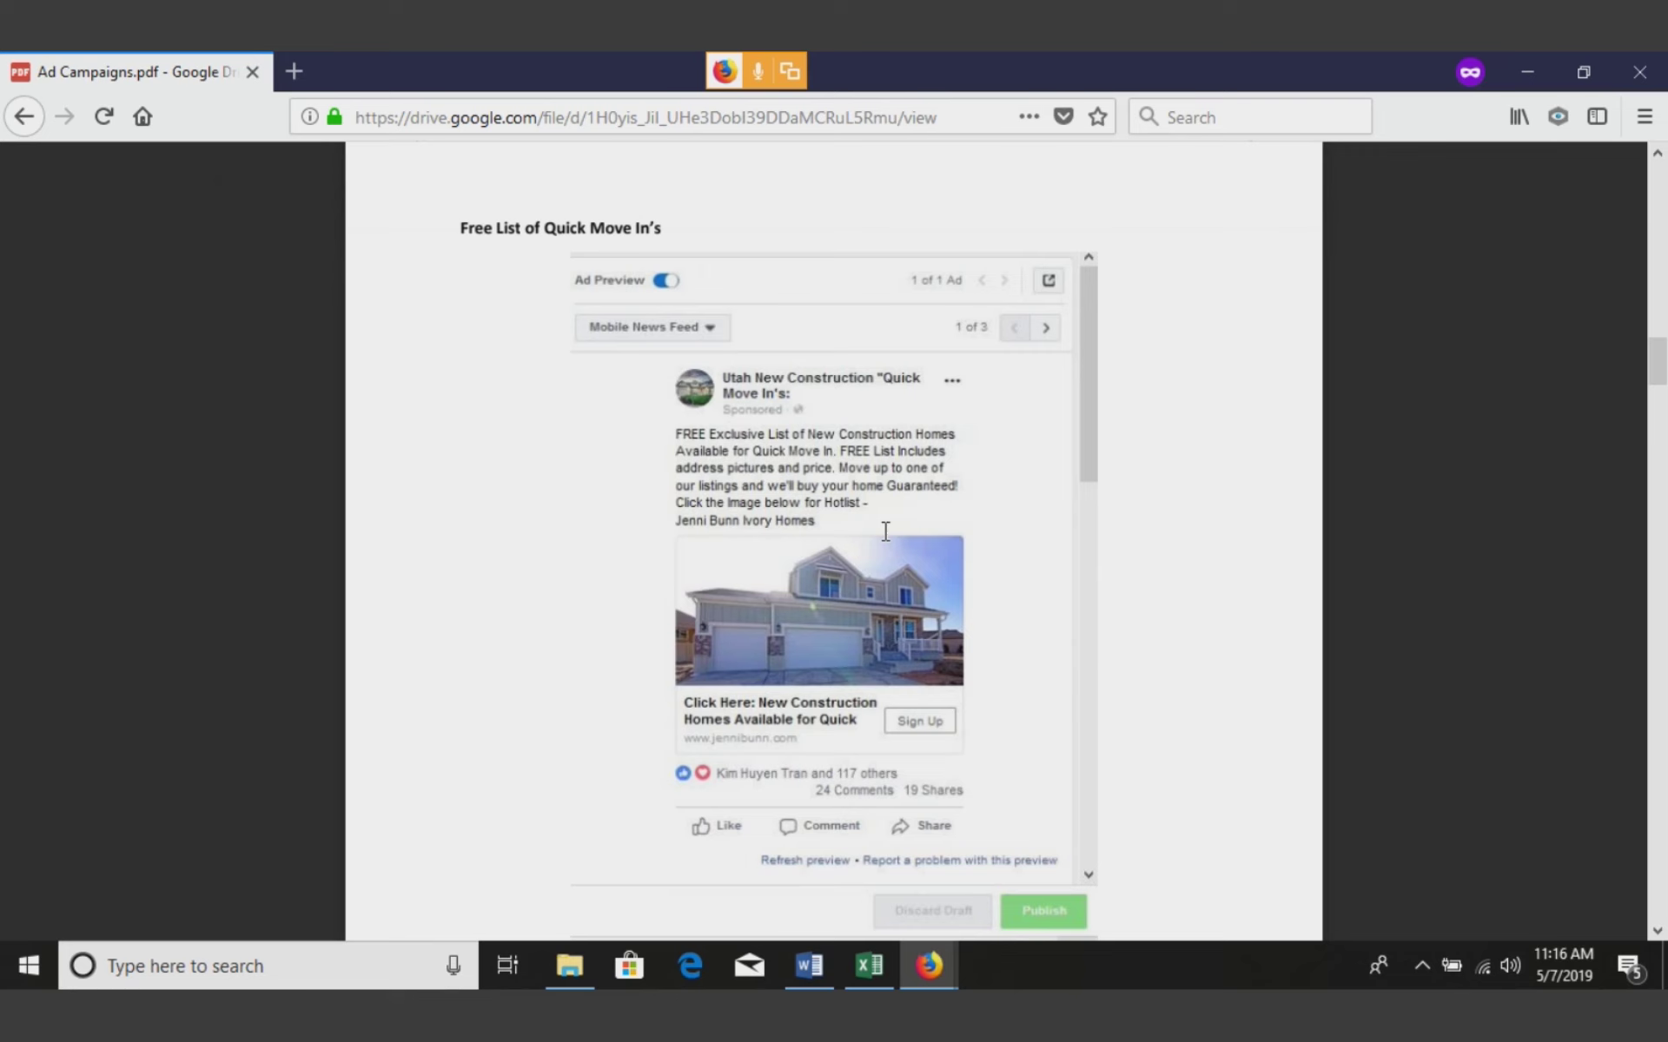
left_click_drag(1655, 381, 1648, 460)
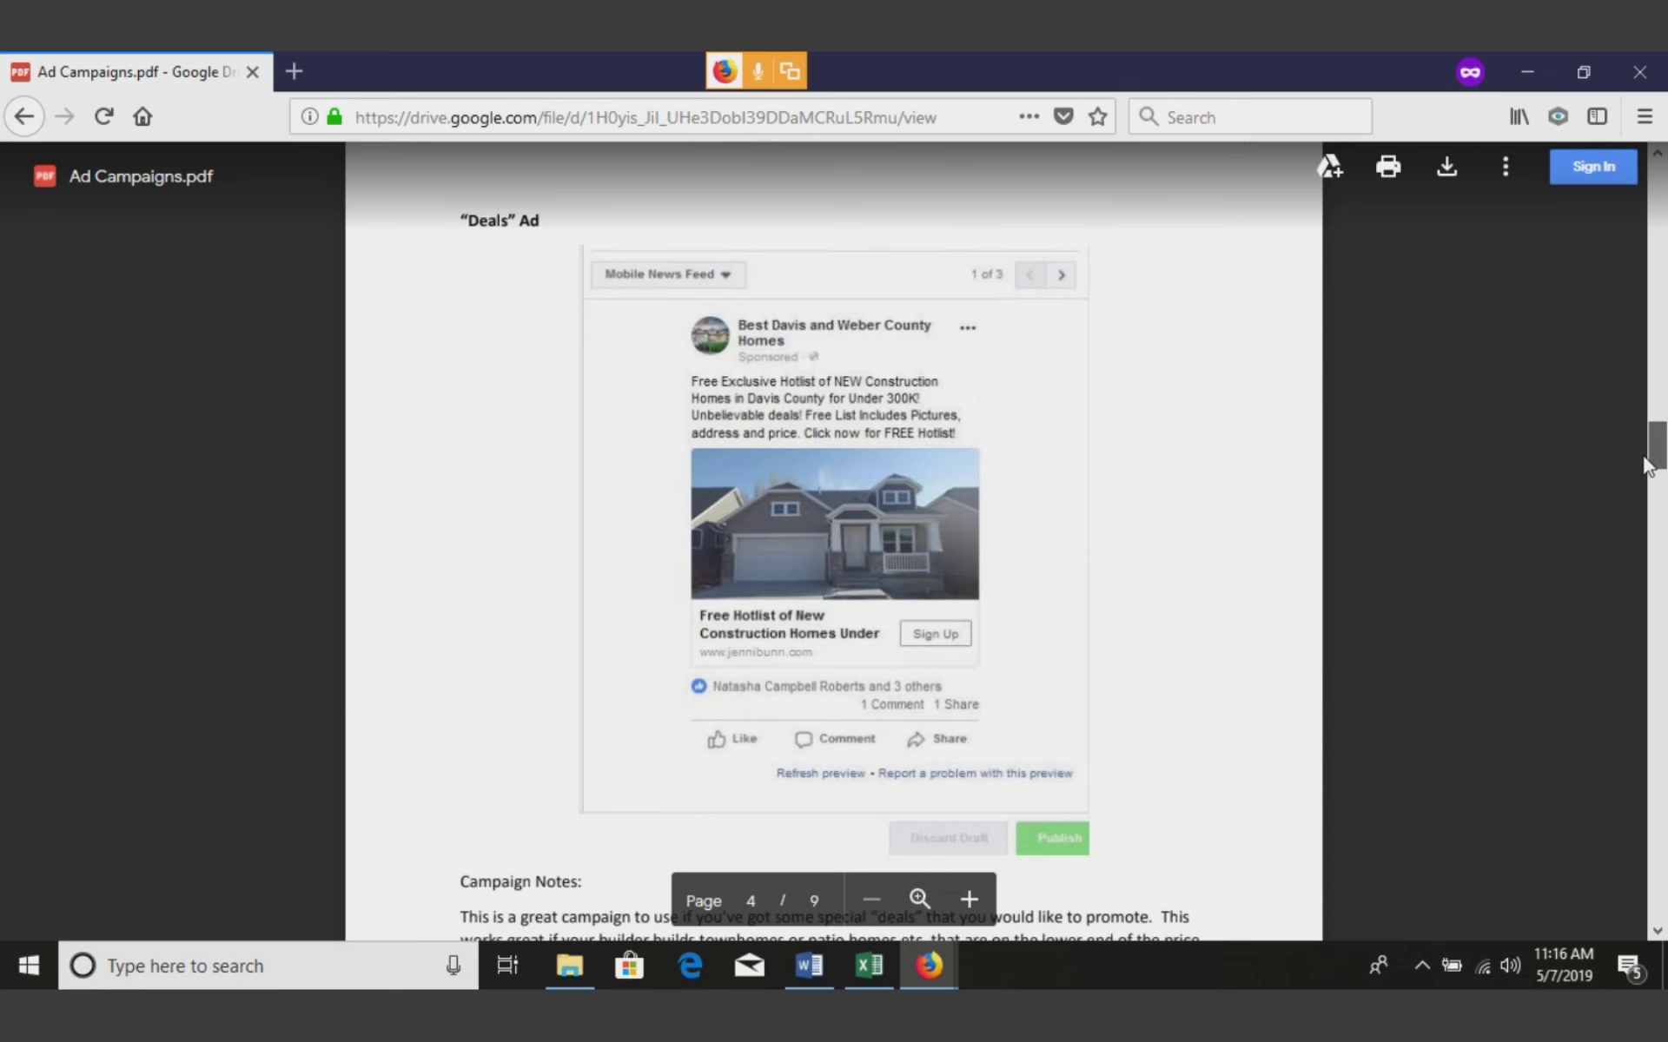
scroll(1647, 465, "down", 1)
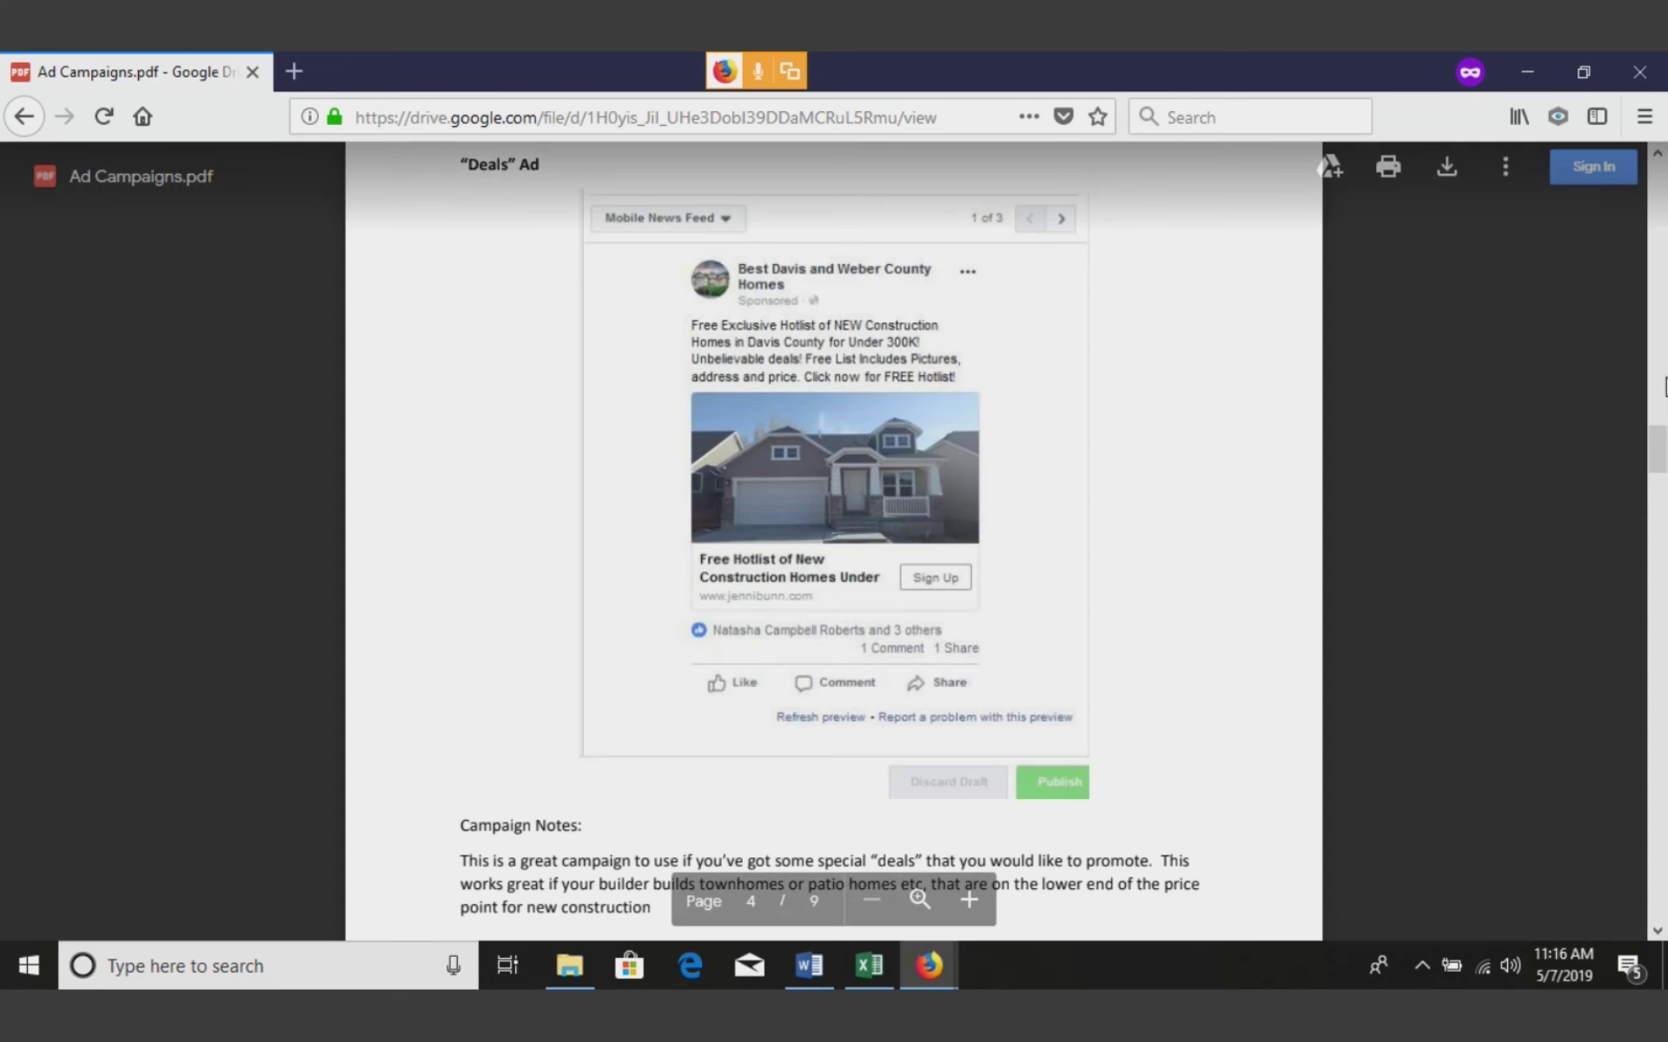
left_click_drag(1661, 445, 1602, 312)
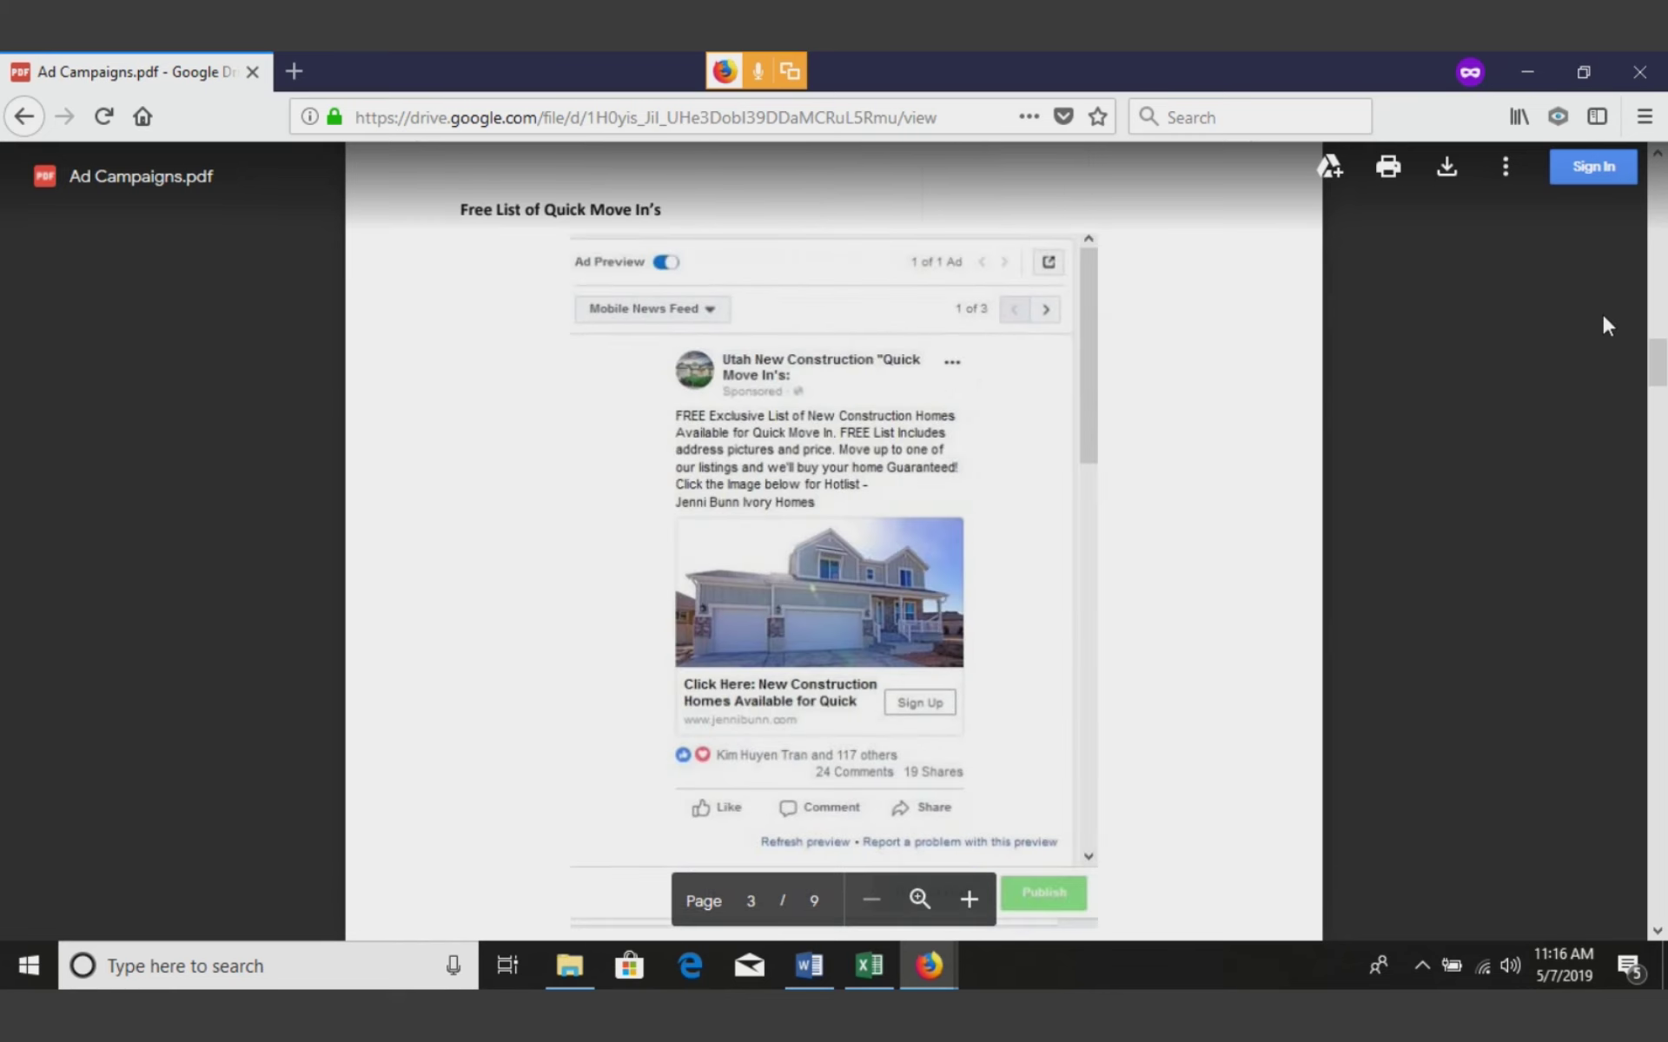
left_click(1521, 82)
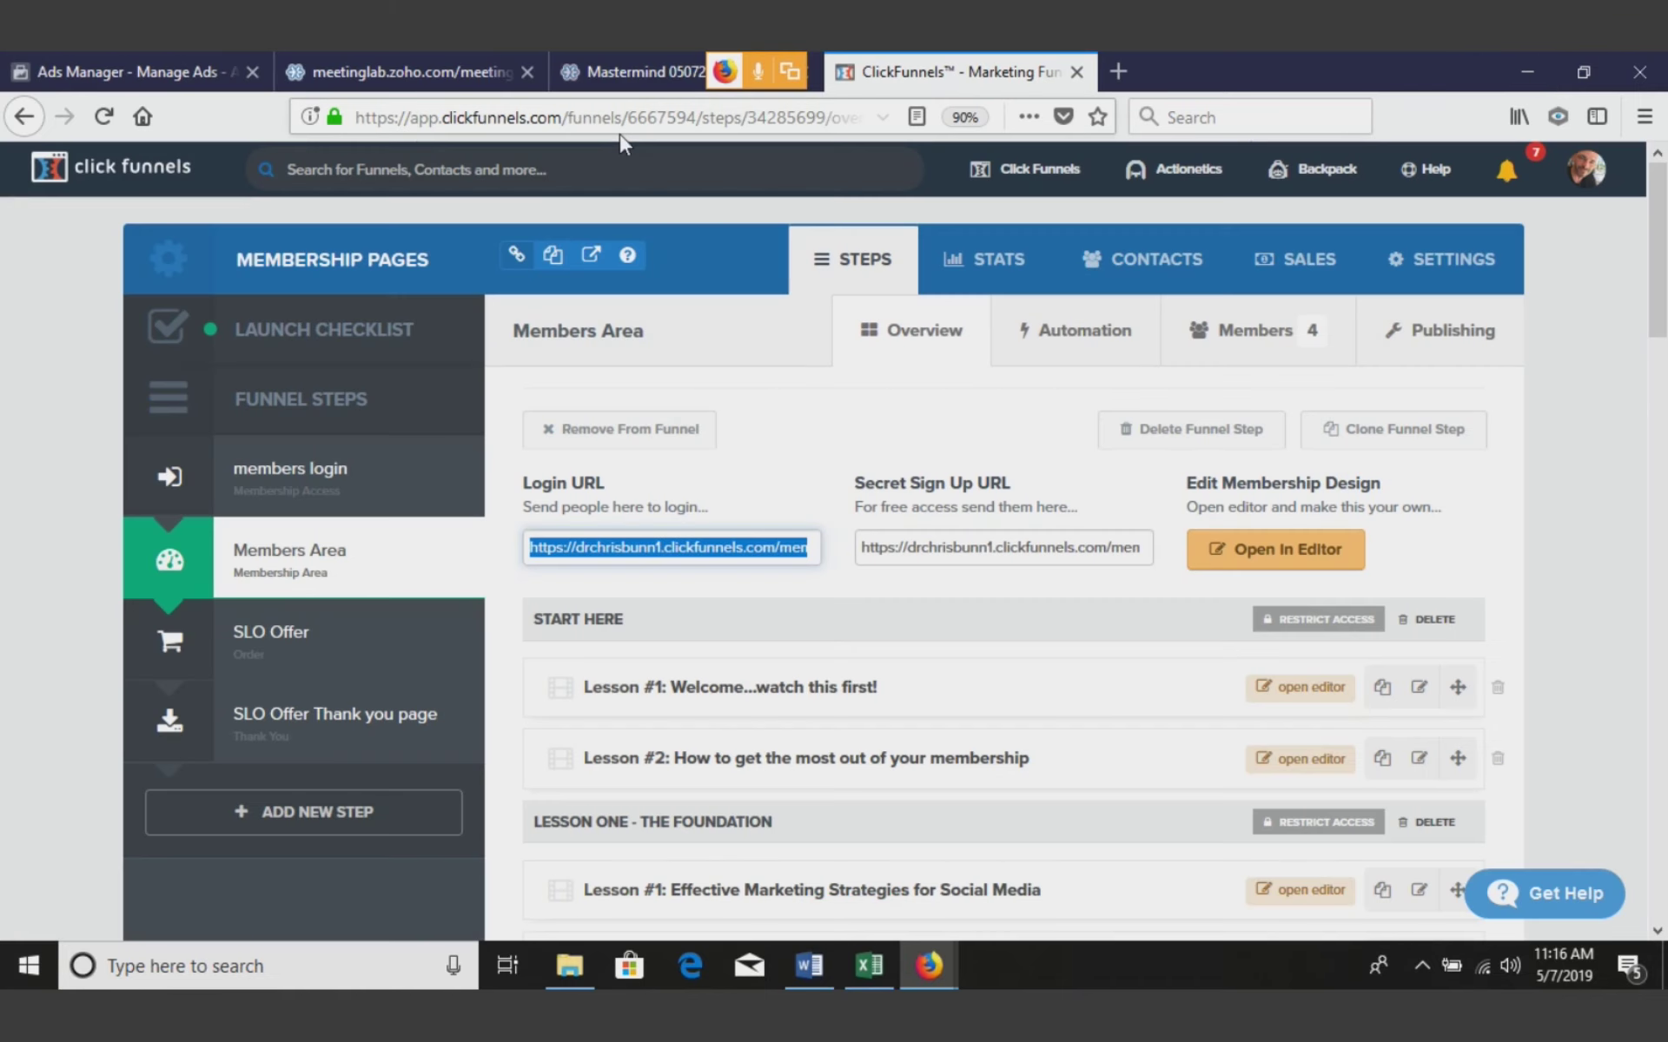
Switch to the Ads Manager tab and Edit the Cottages at Holbrook Farms ad from the Ads table
left_click(130, 71)
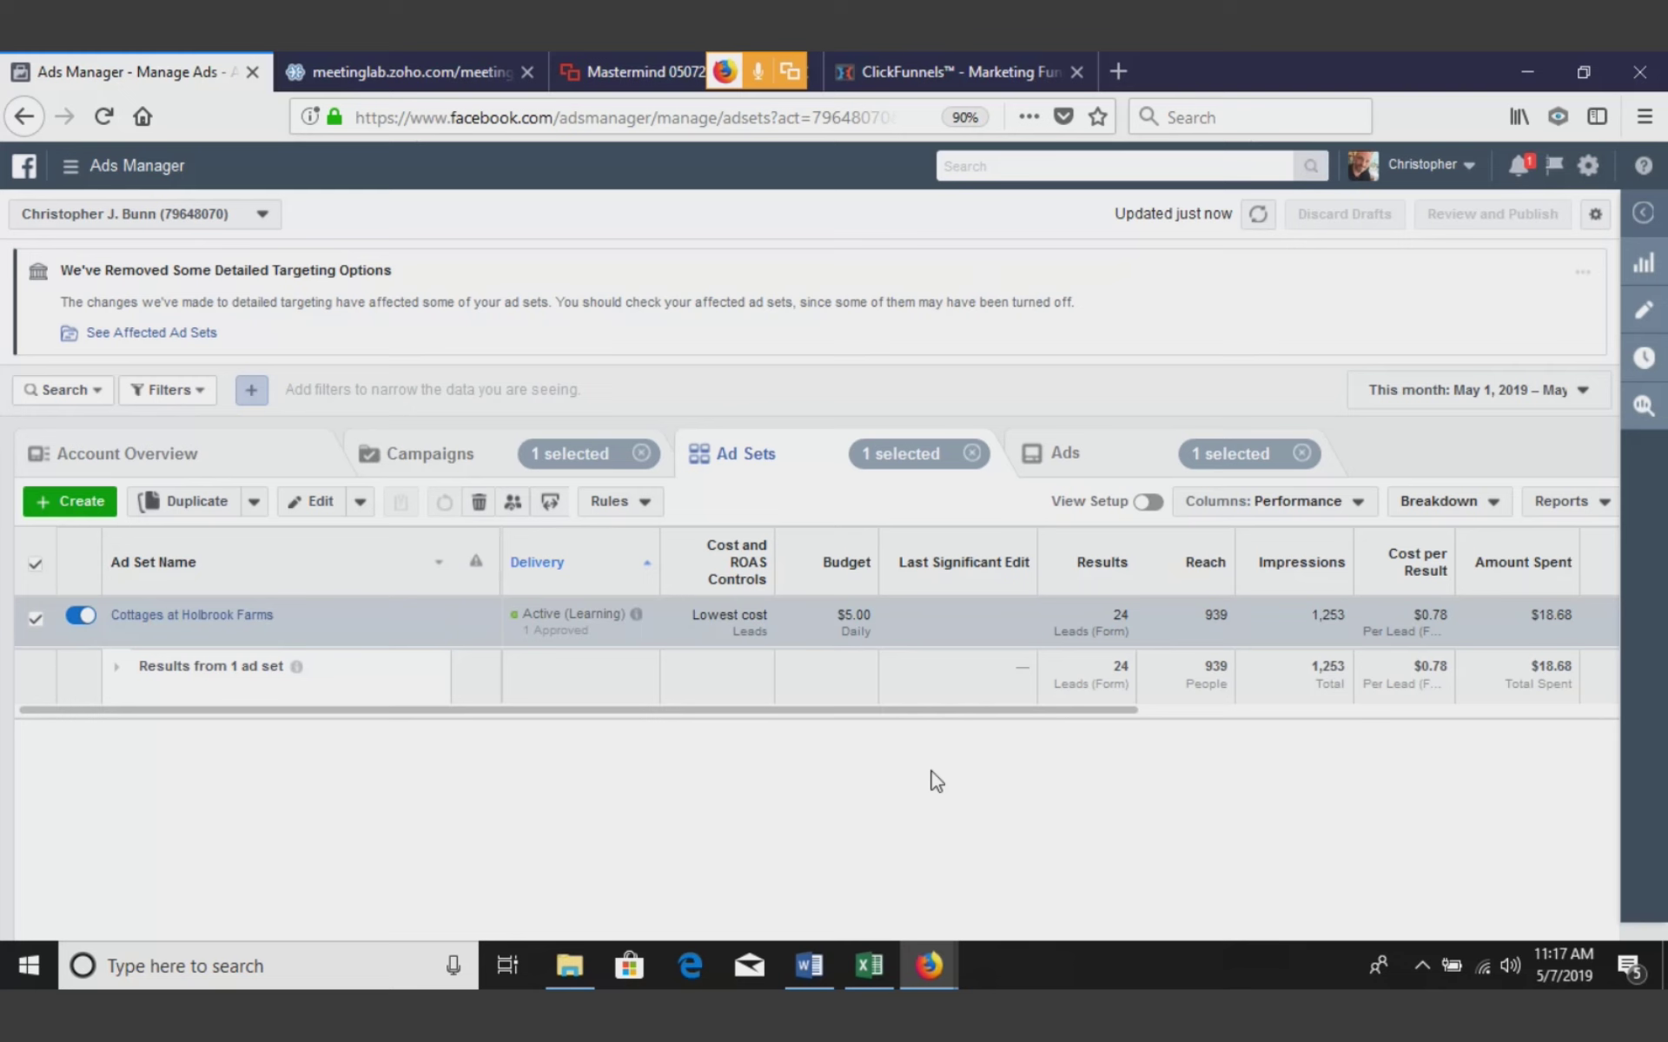
mouse_move(243, 608)
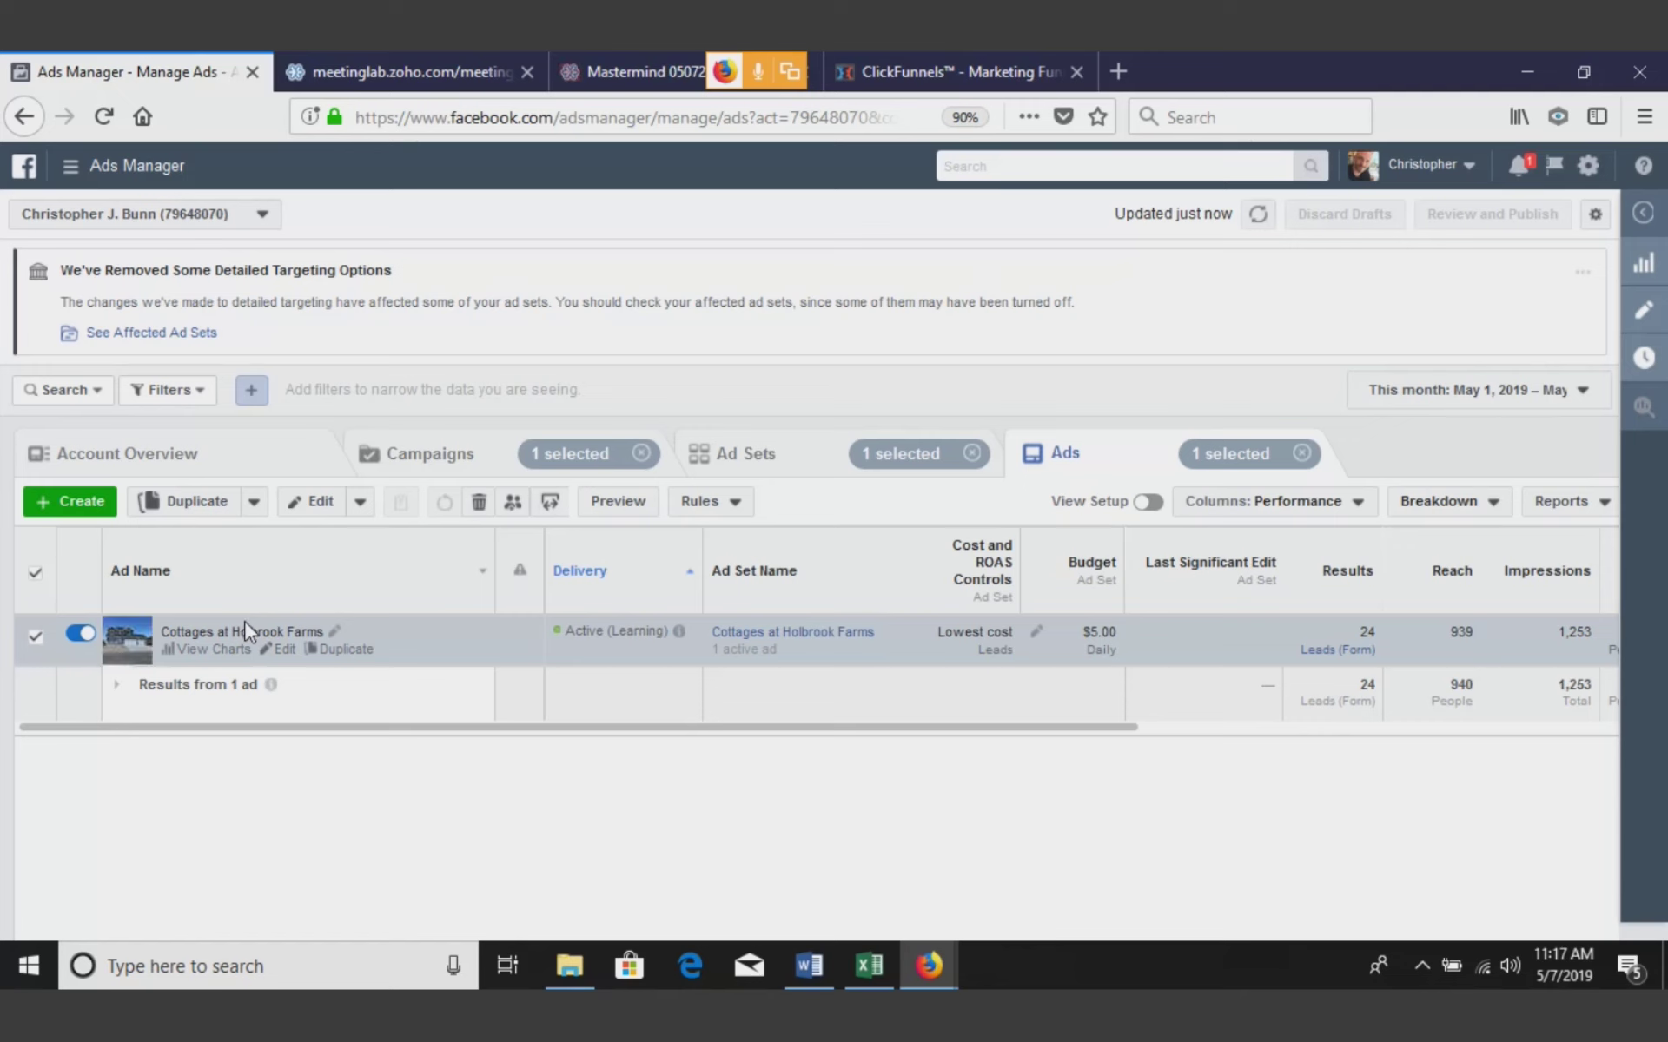
left_click(281, 651)
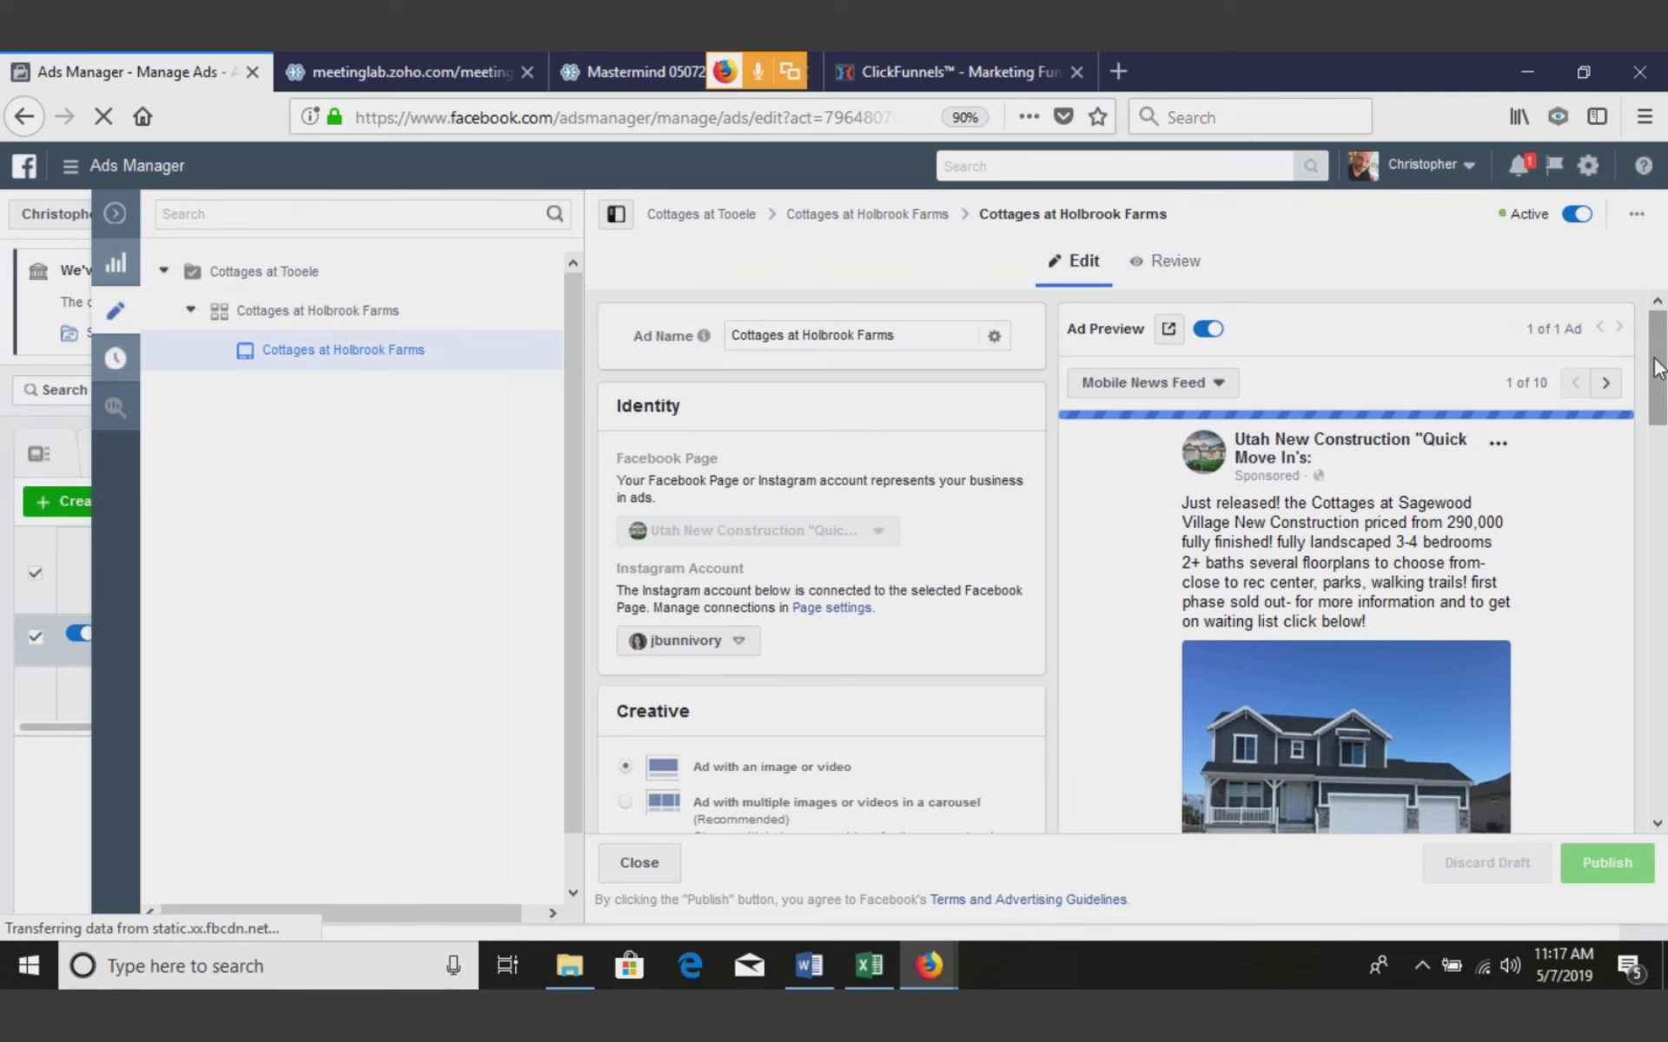
Inspect the Instant Form dropdown, keep Cottages at Tooele selected, and close the ad editor
left_click_drag(1659, 369, 1662, 379)
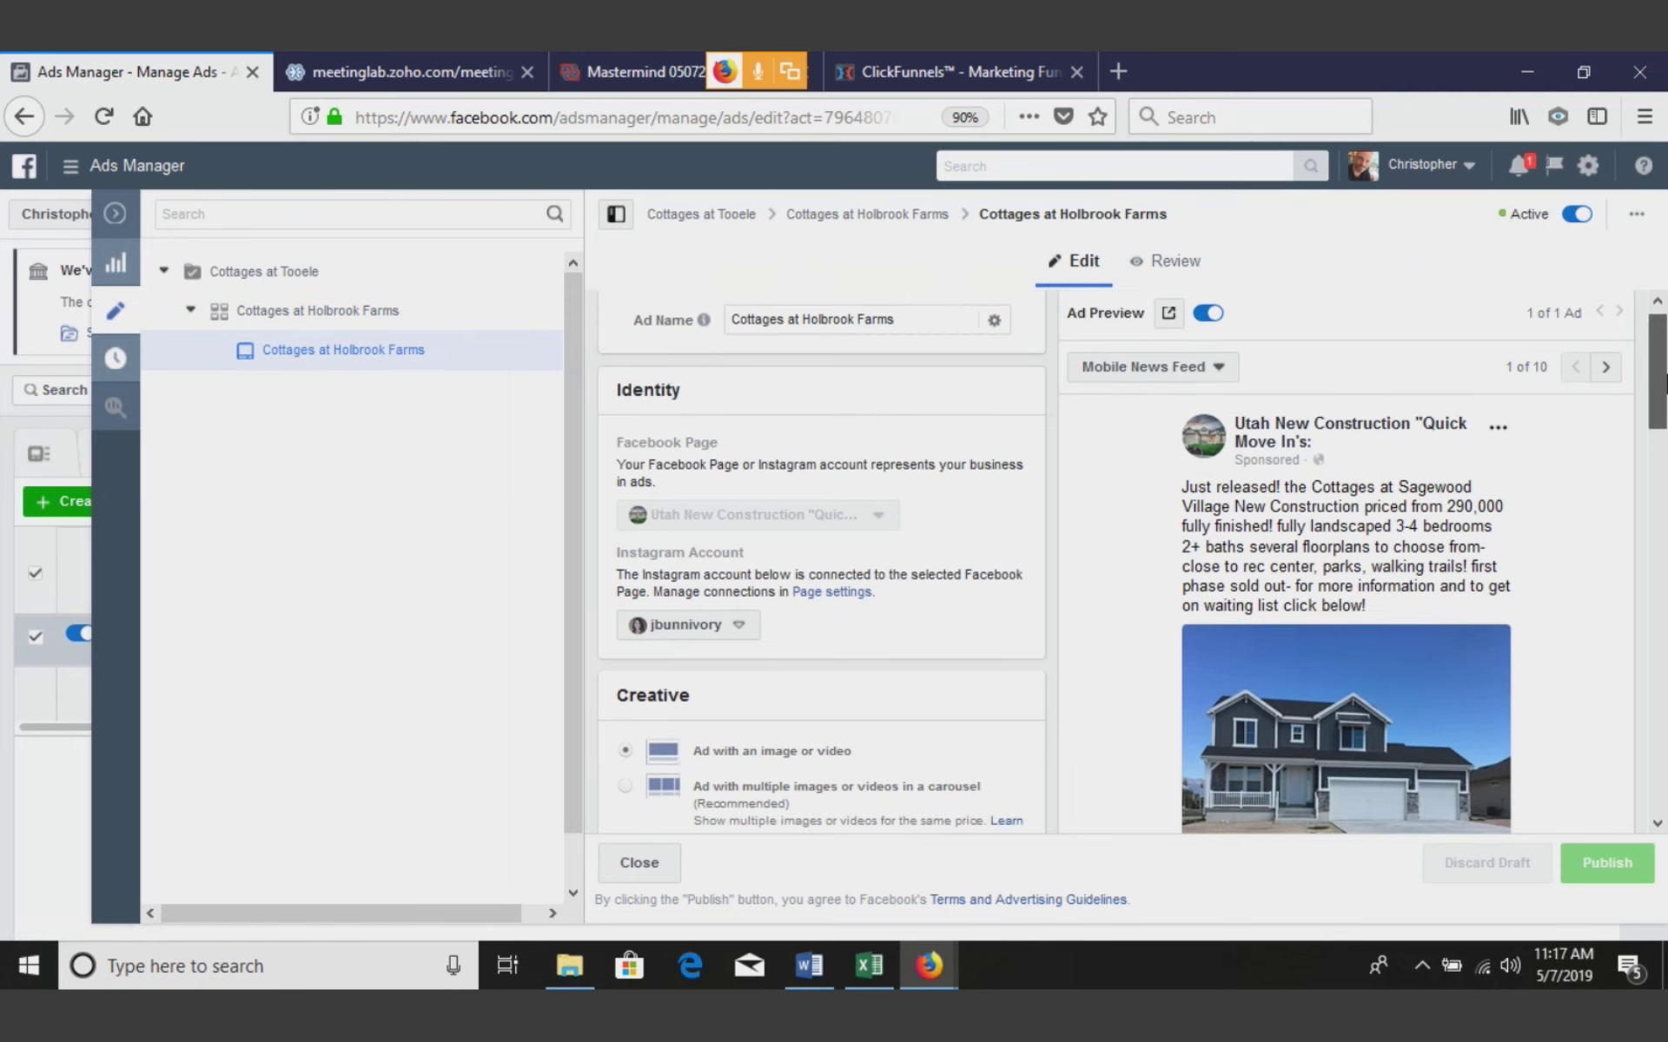
left_click_drag(1663, 379, 1659, 703)
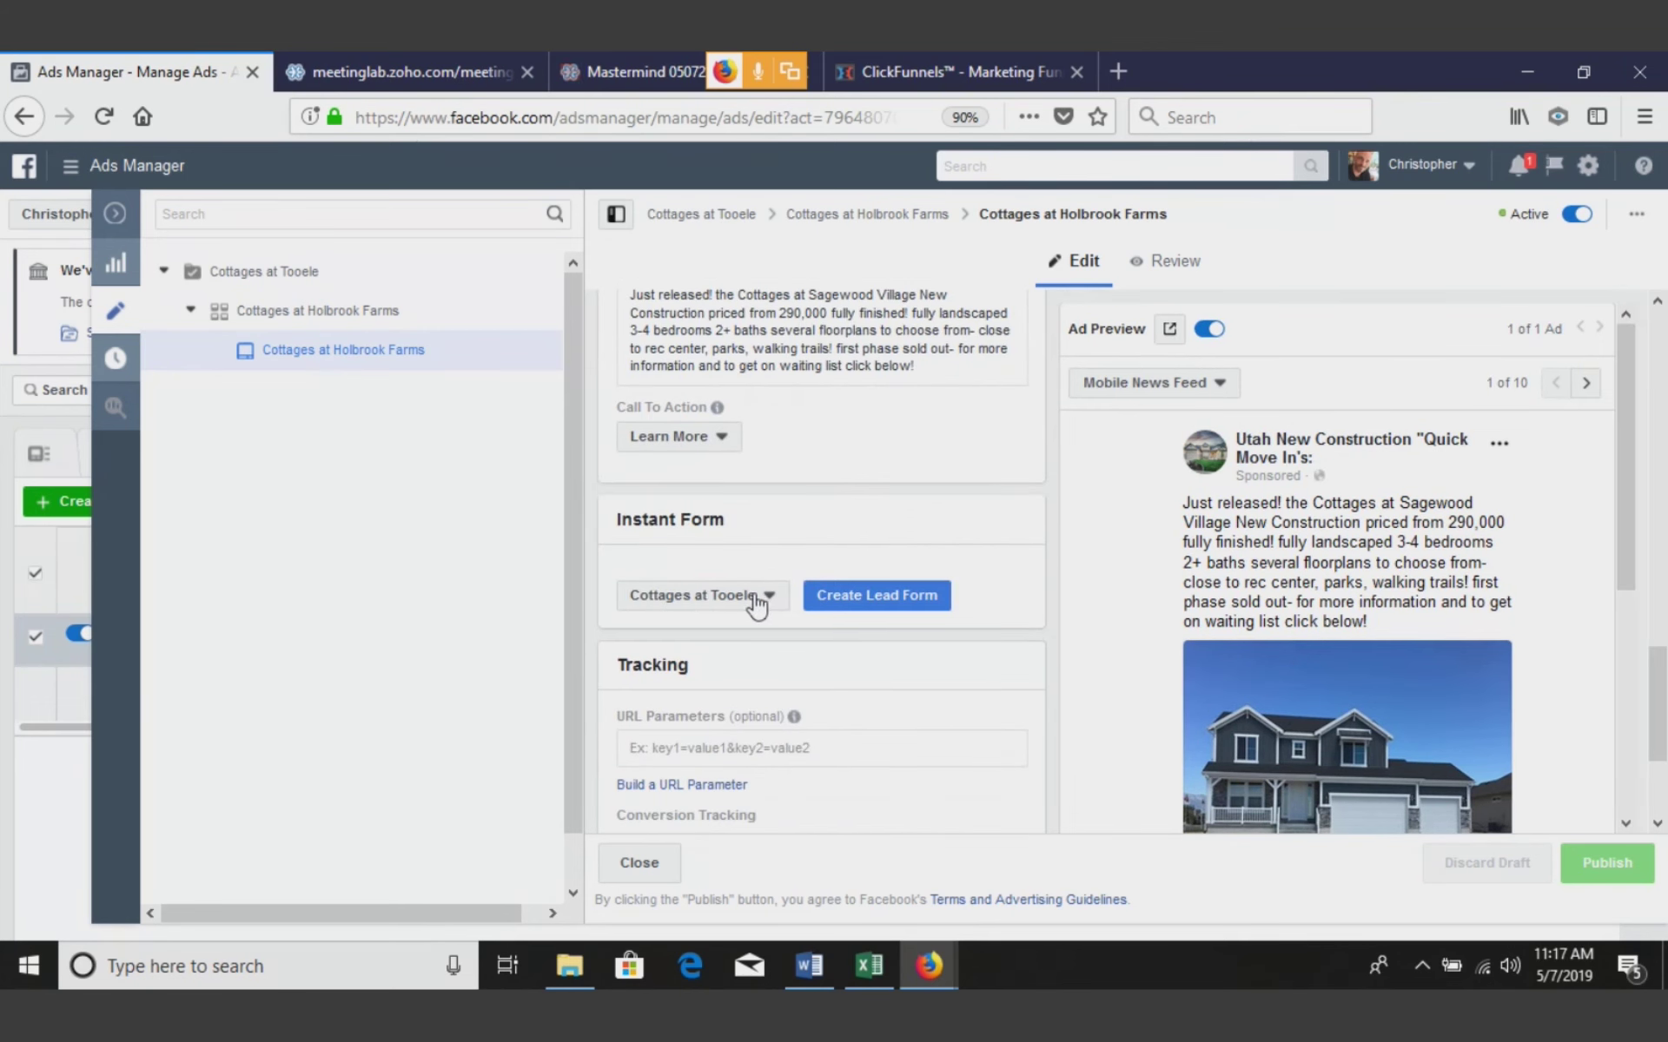
left_click(706, 598)
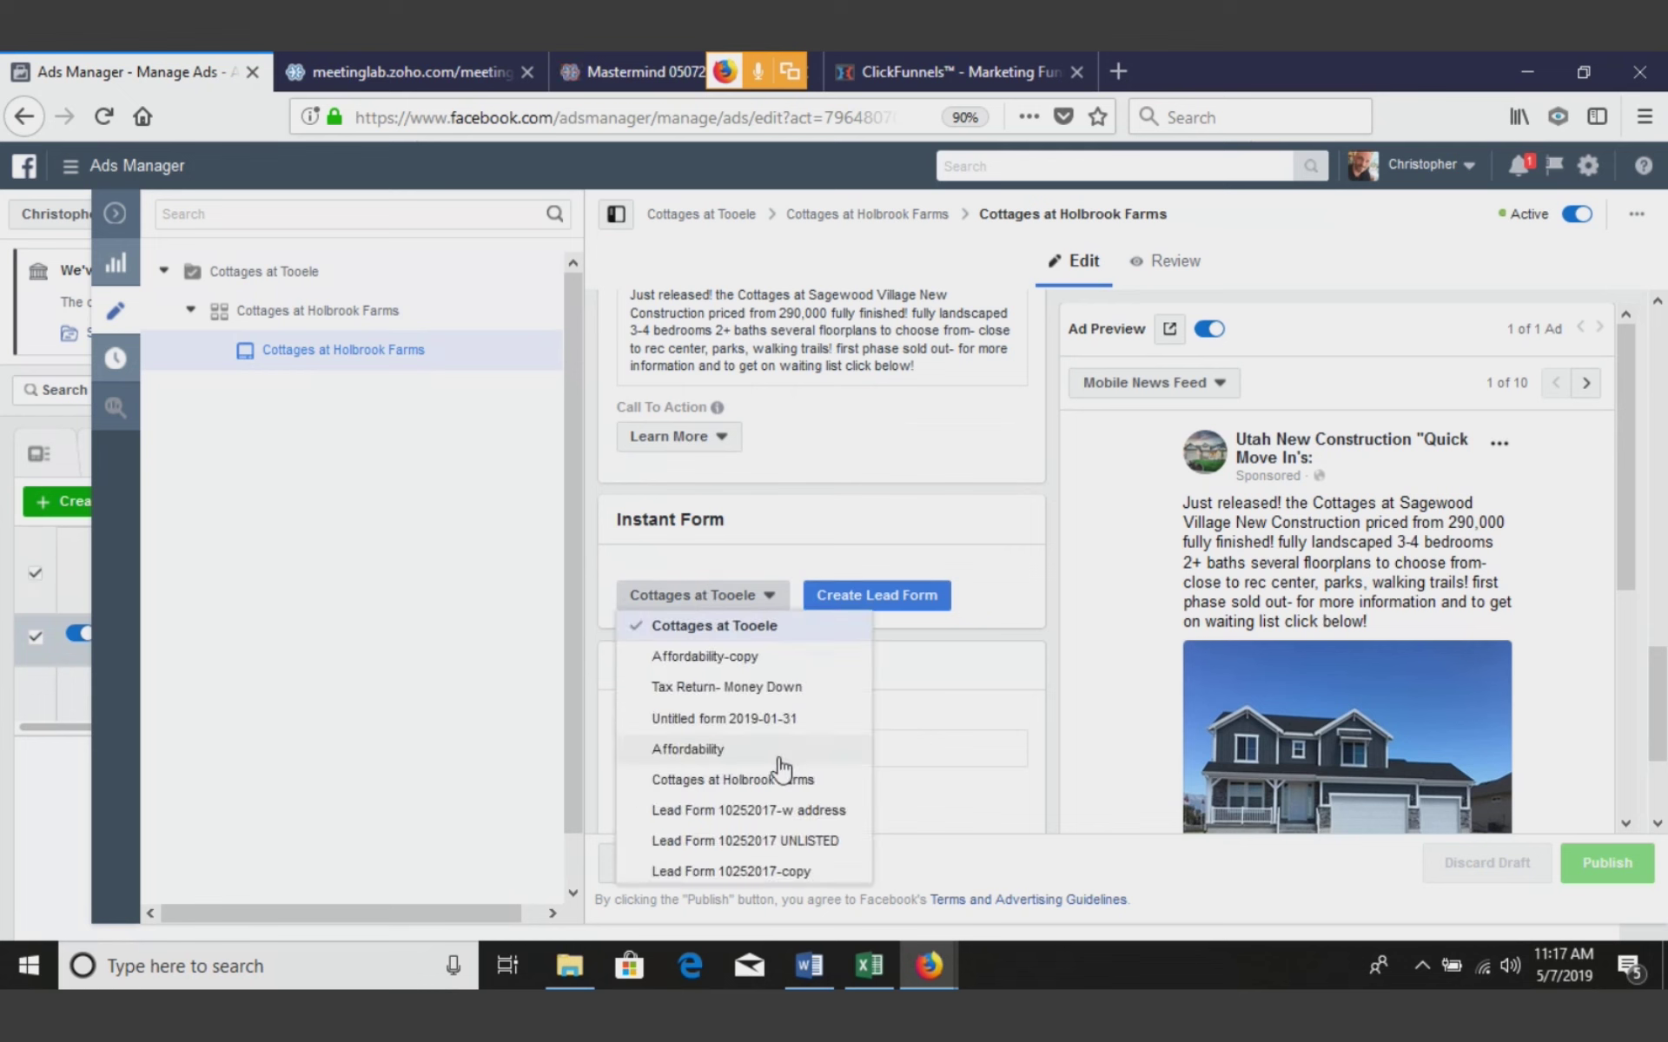
scroll(1655, 695, "down", 1)
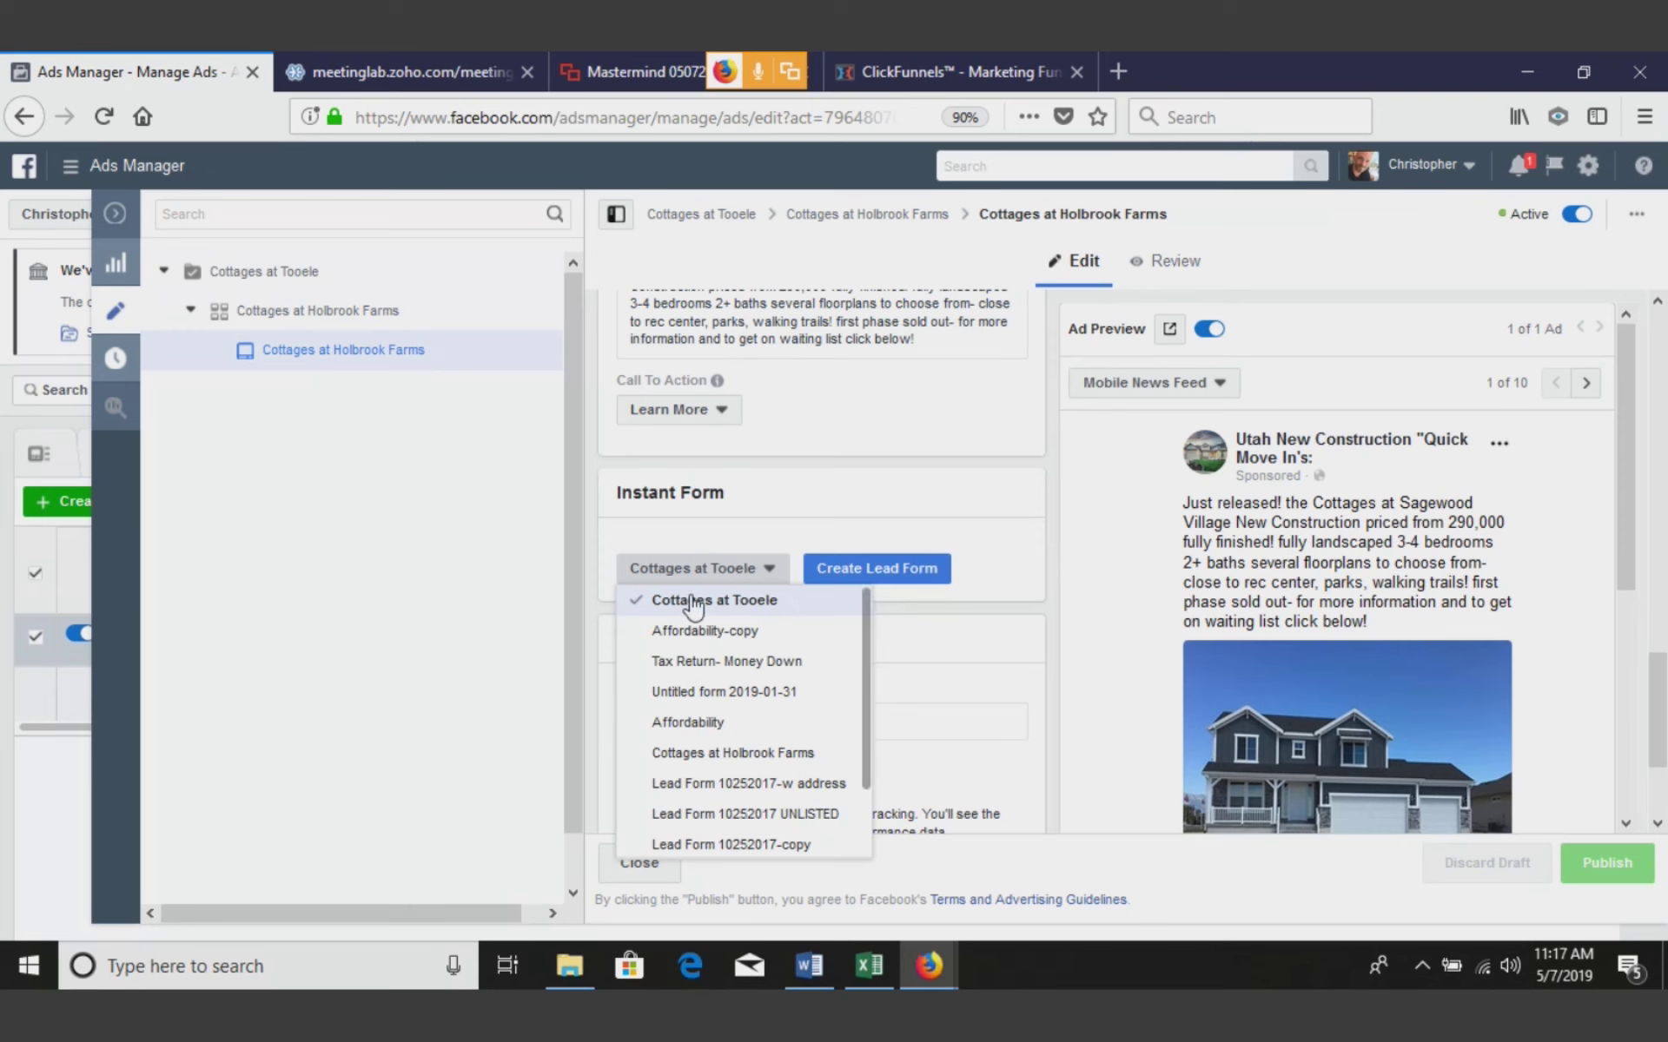
left_click_drag(1631, 474, 1631, 532)
scroll(1022, 603, "down", 1)
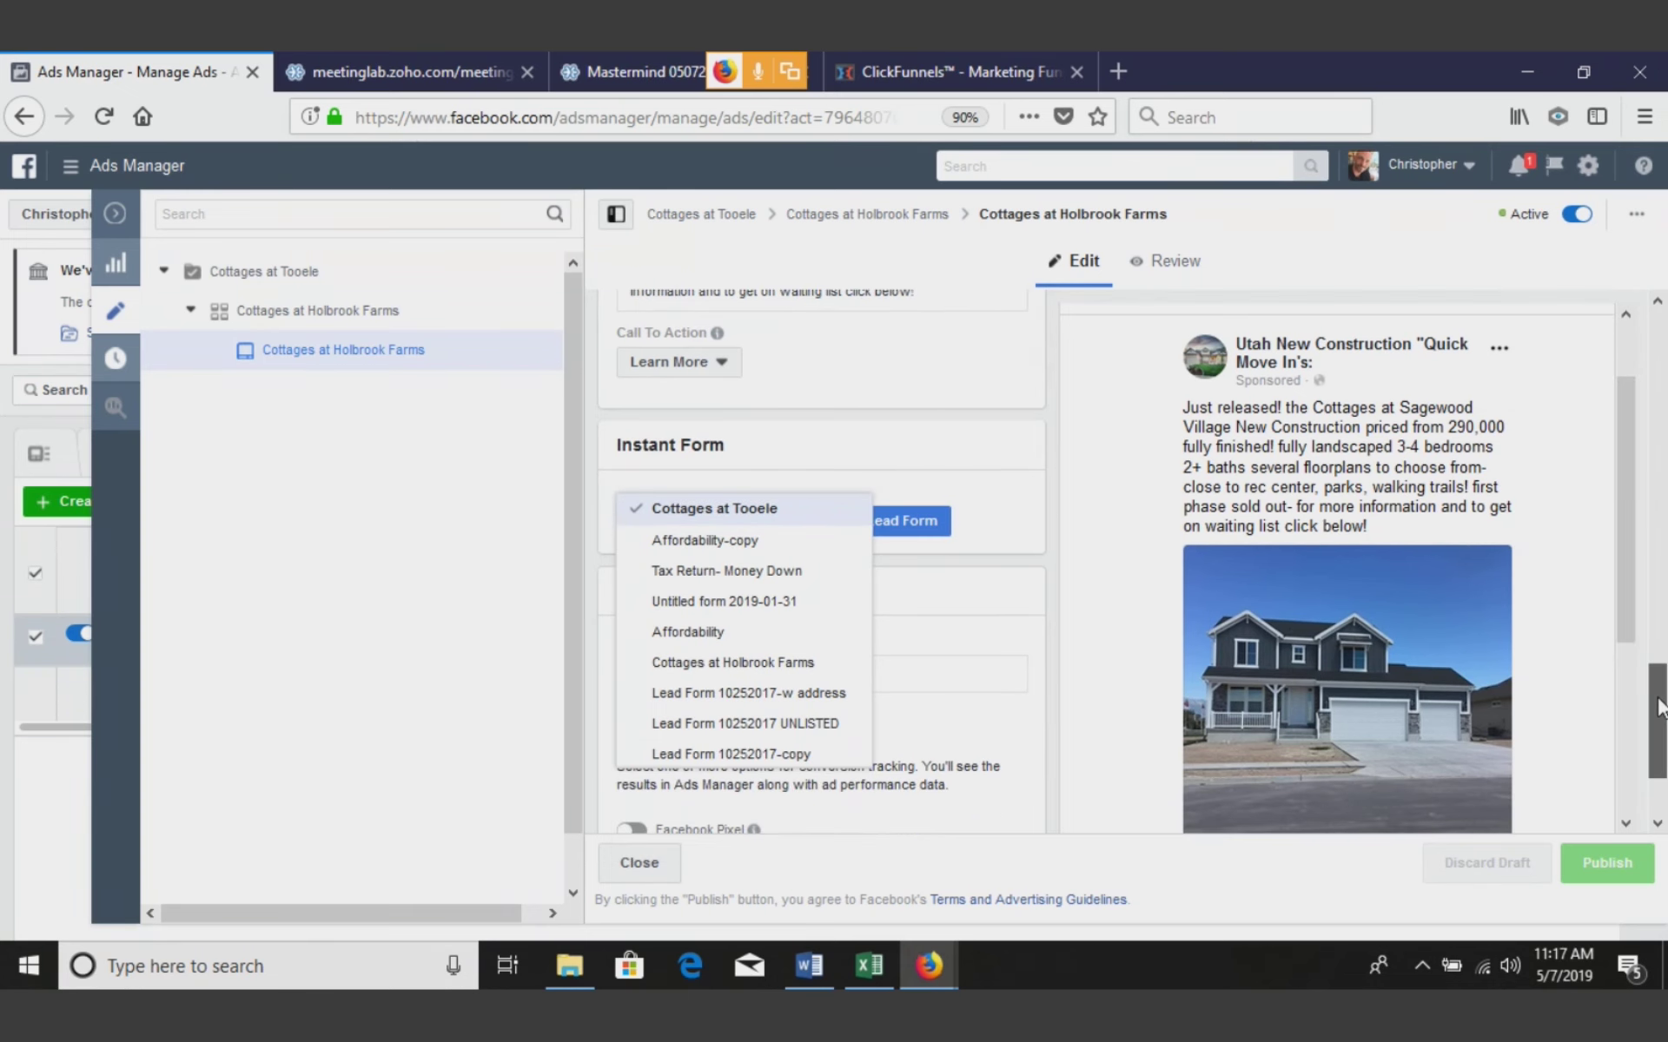
left_click(1080, 596)
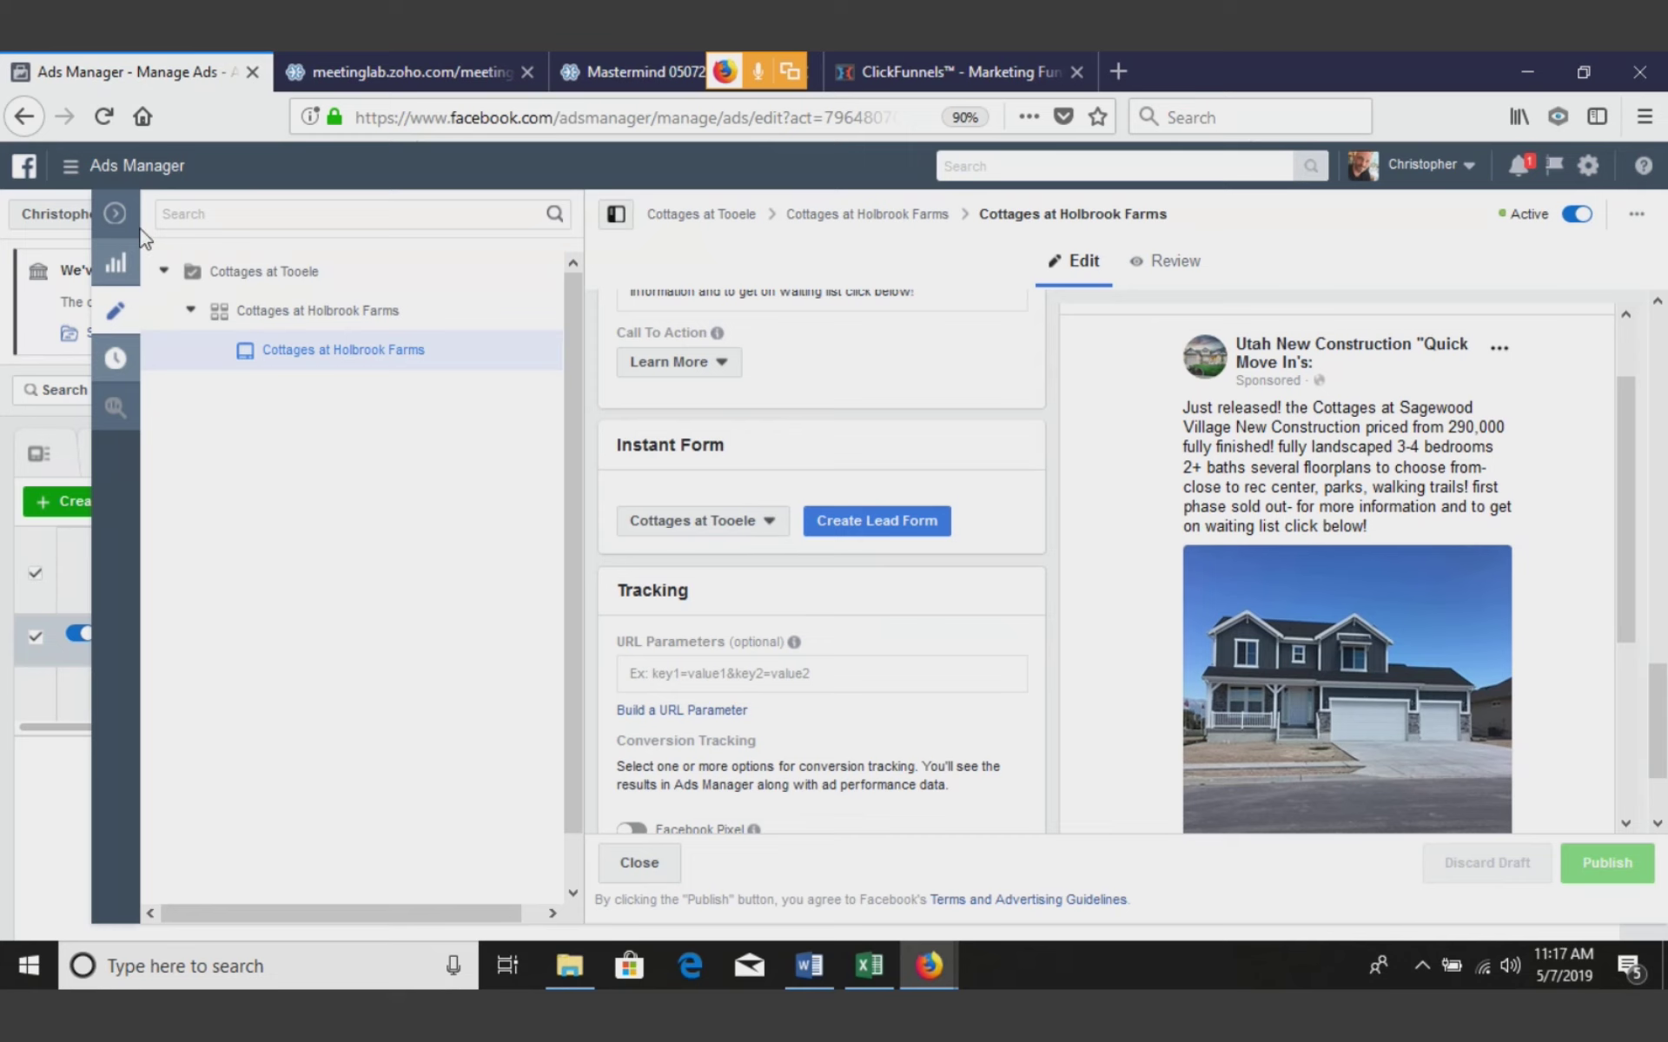
left_click(114, 214)
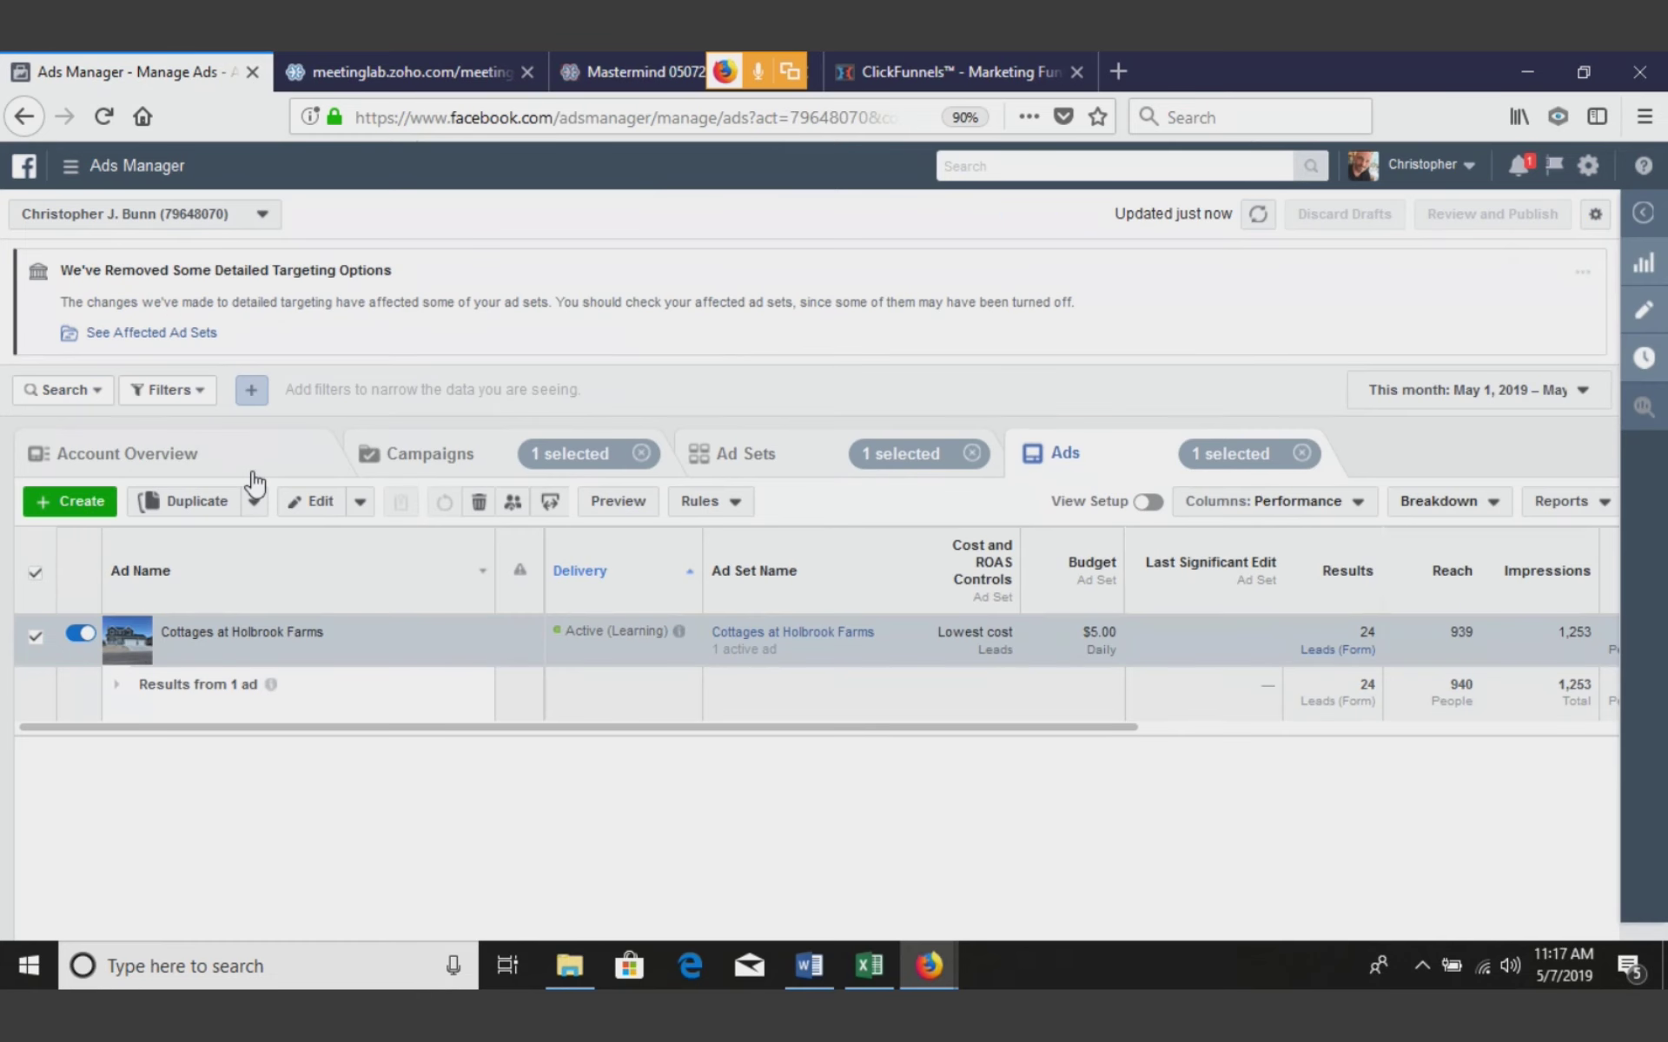
Open the Cottages at Holbrook Farms campaign's ad in the editor and scroll to its form settings
left_click(454, 467)
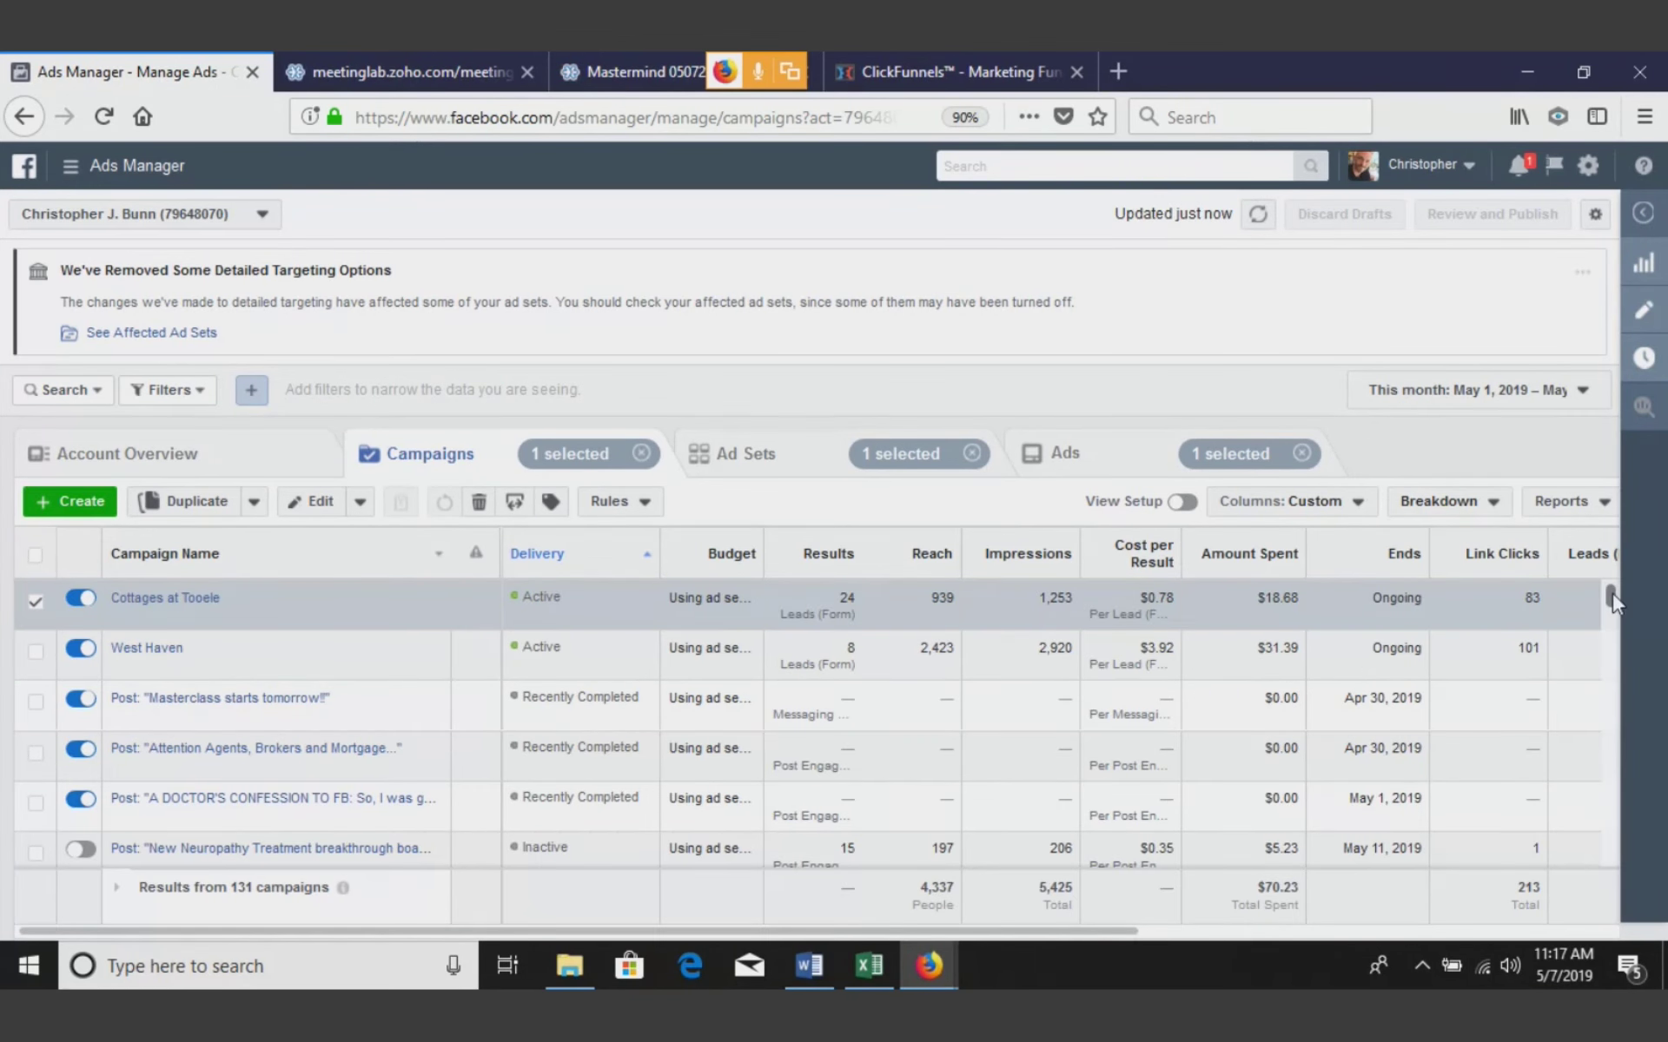
left_click_drag(1612, 592, 1619, 644)
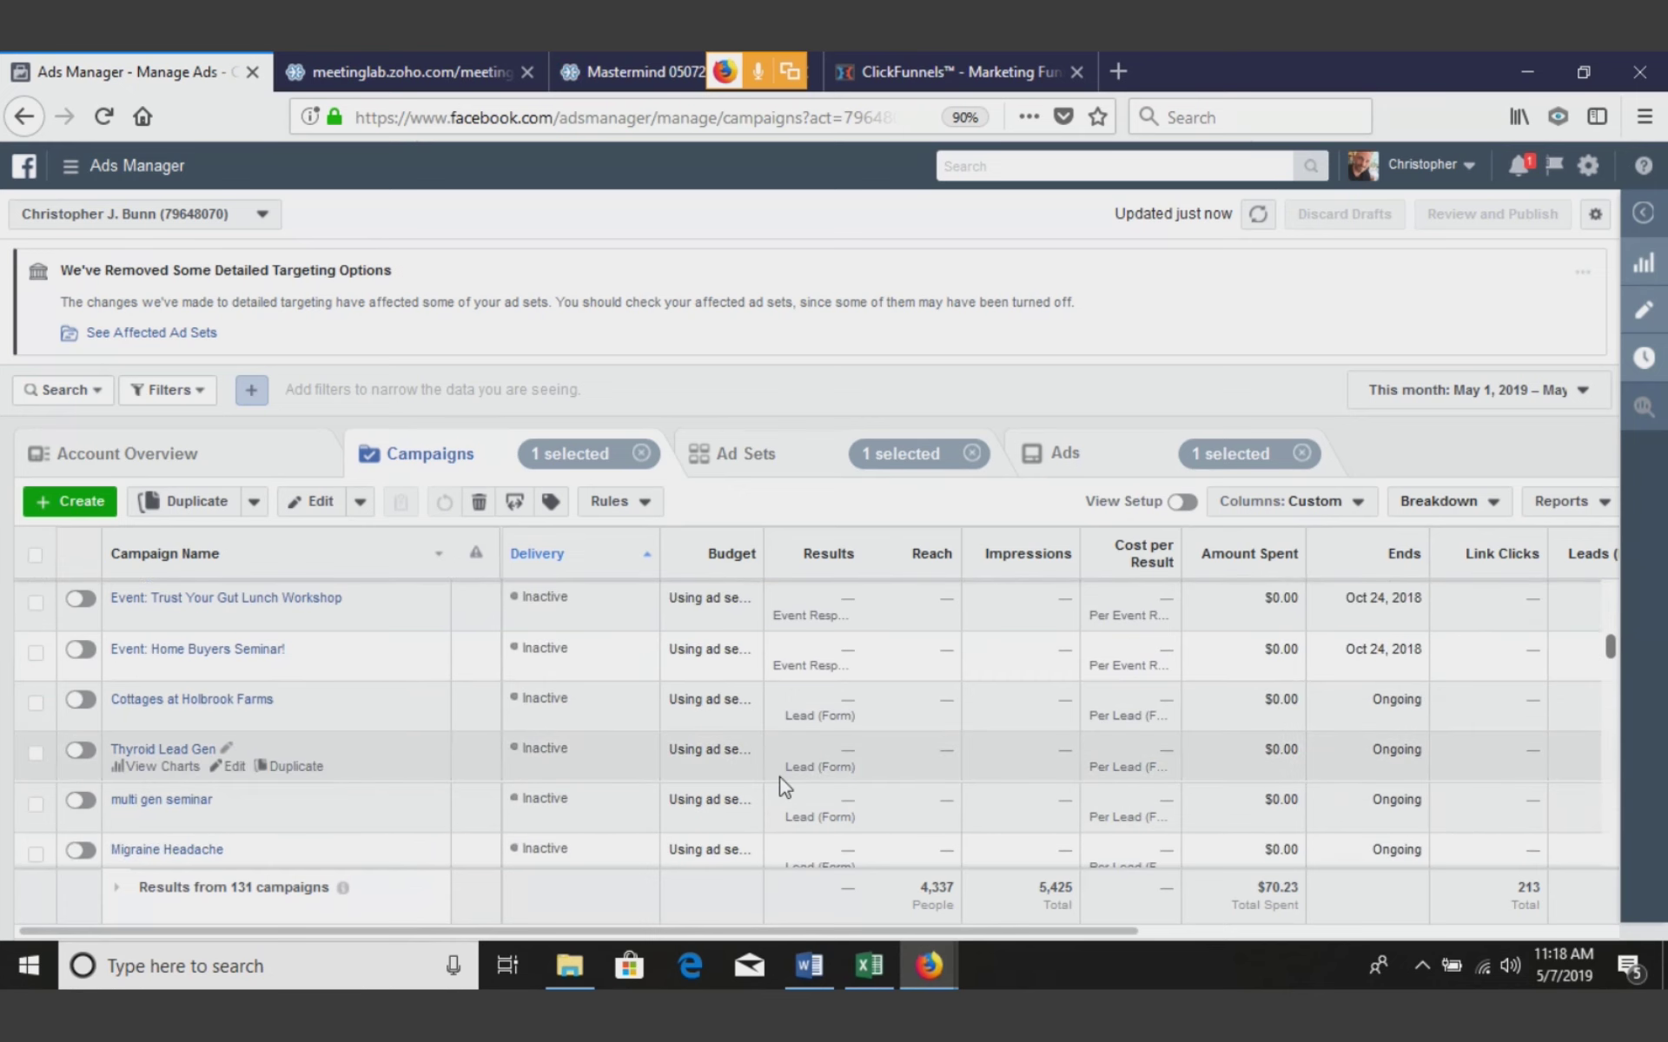
left_click(233, 717)
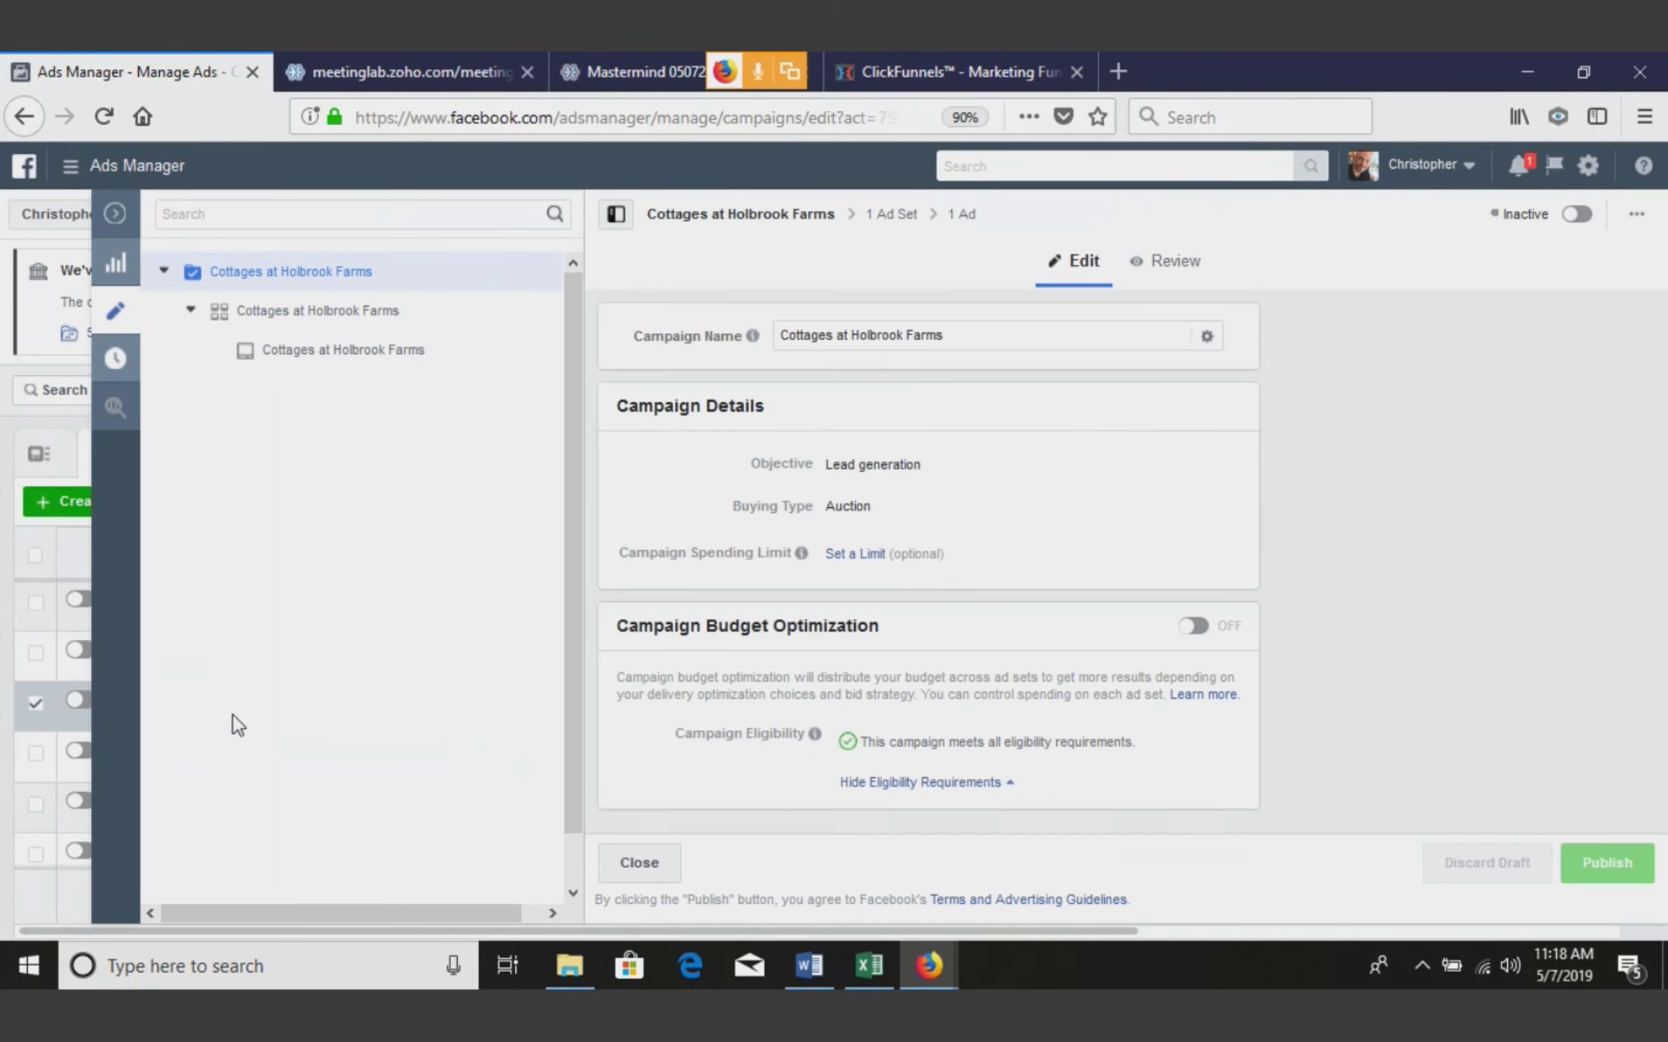
left_click(393, 363)
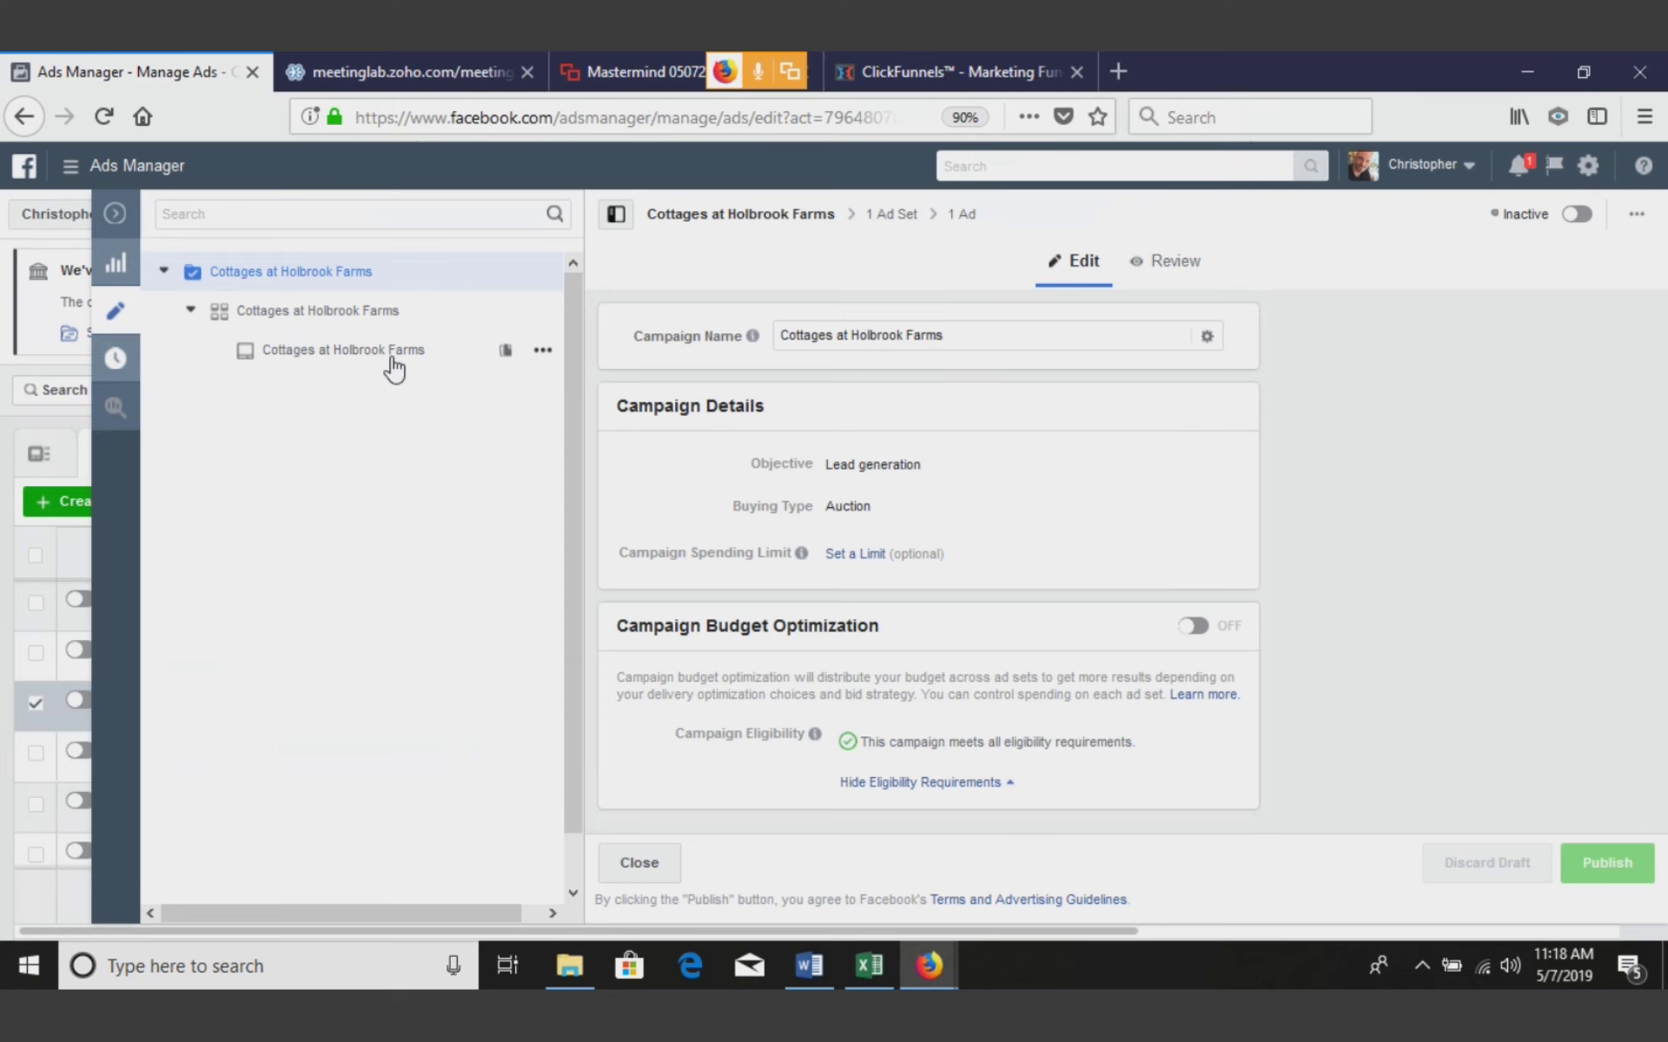
left_click(394, 356)
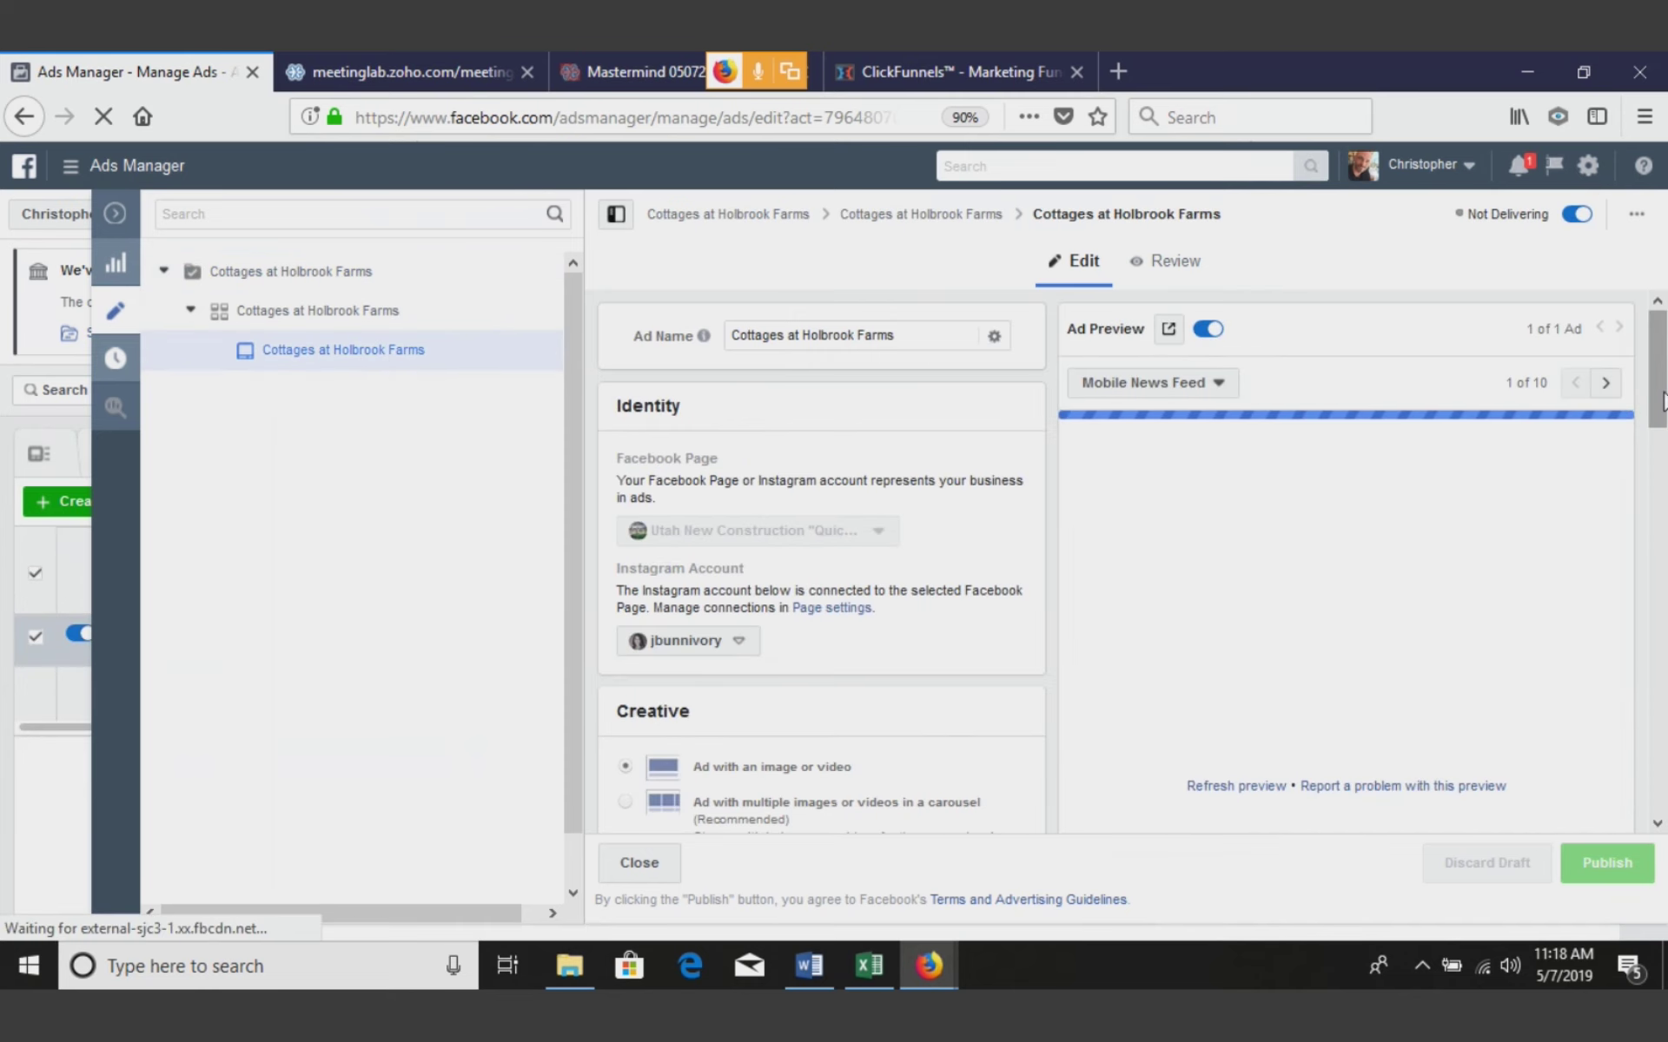
left_click_drag(1657, 402, 1658, 469)
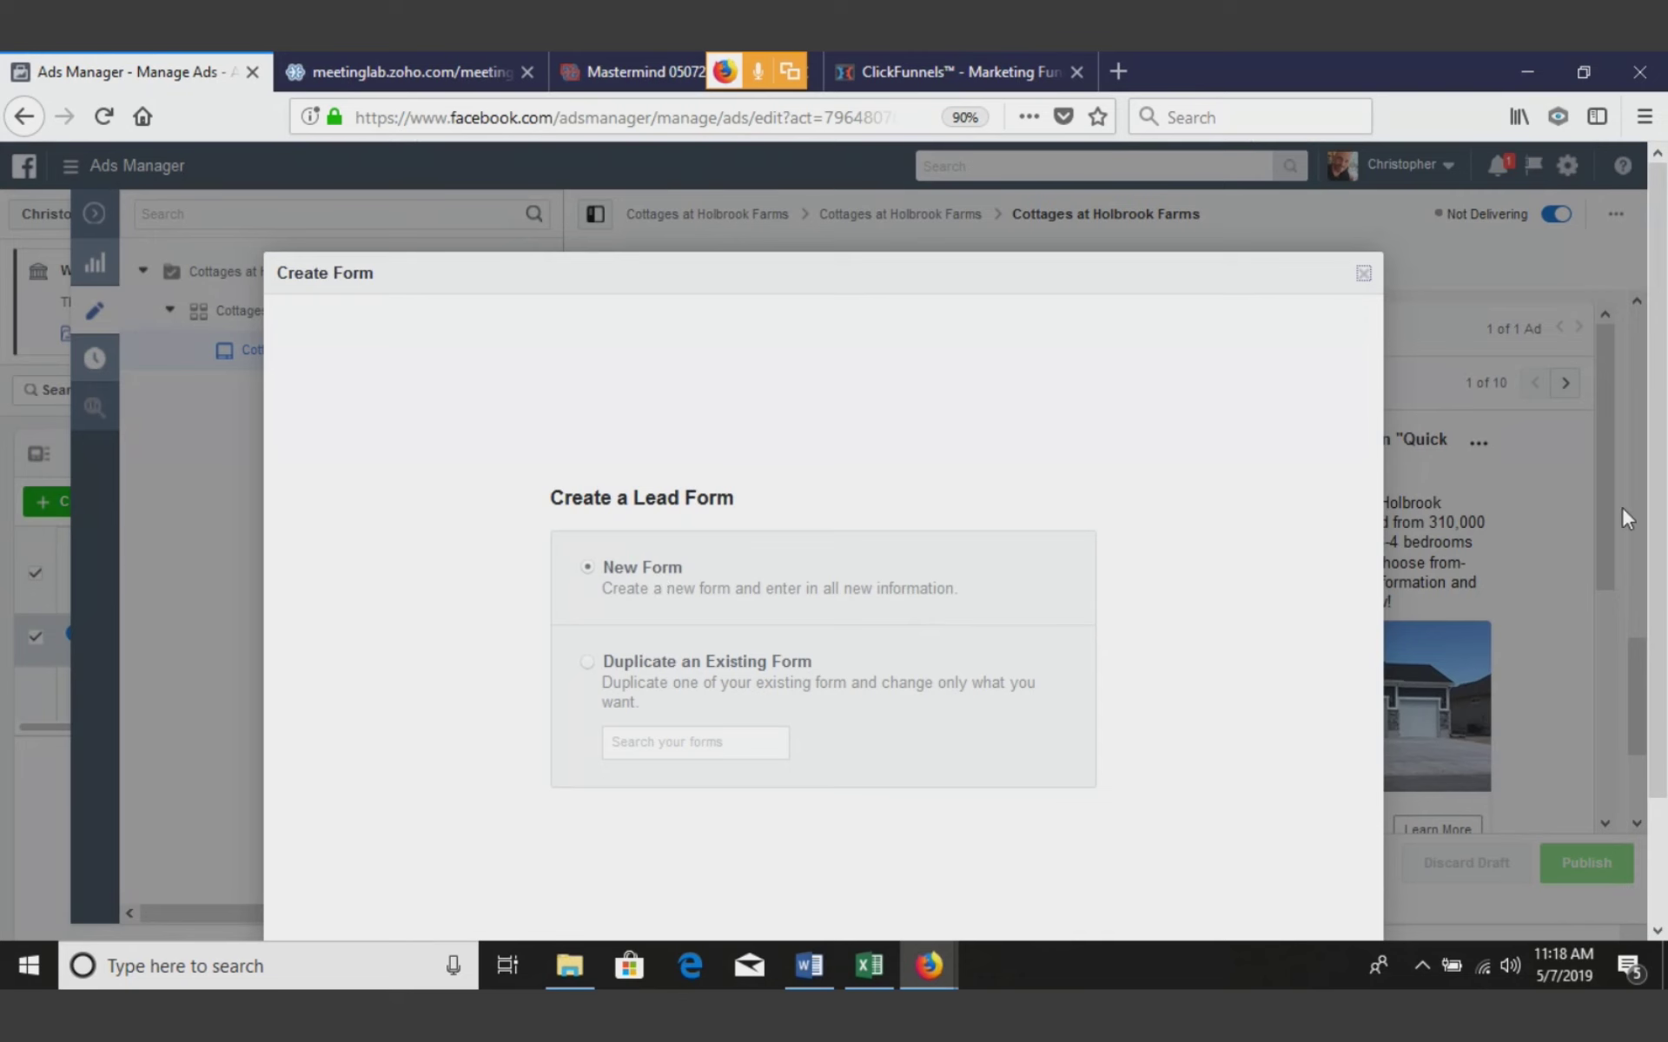
Create a new instant form and replace its default dated title with 'Sample Lead Form'
scroll(1650, 608, "down", 2)
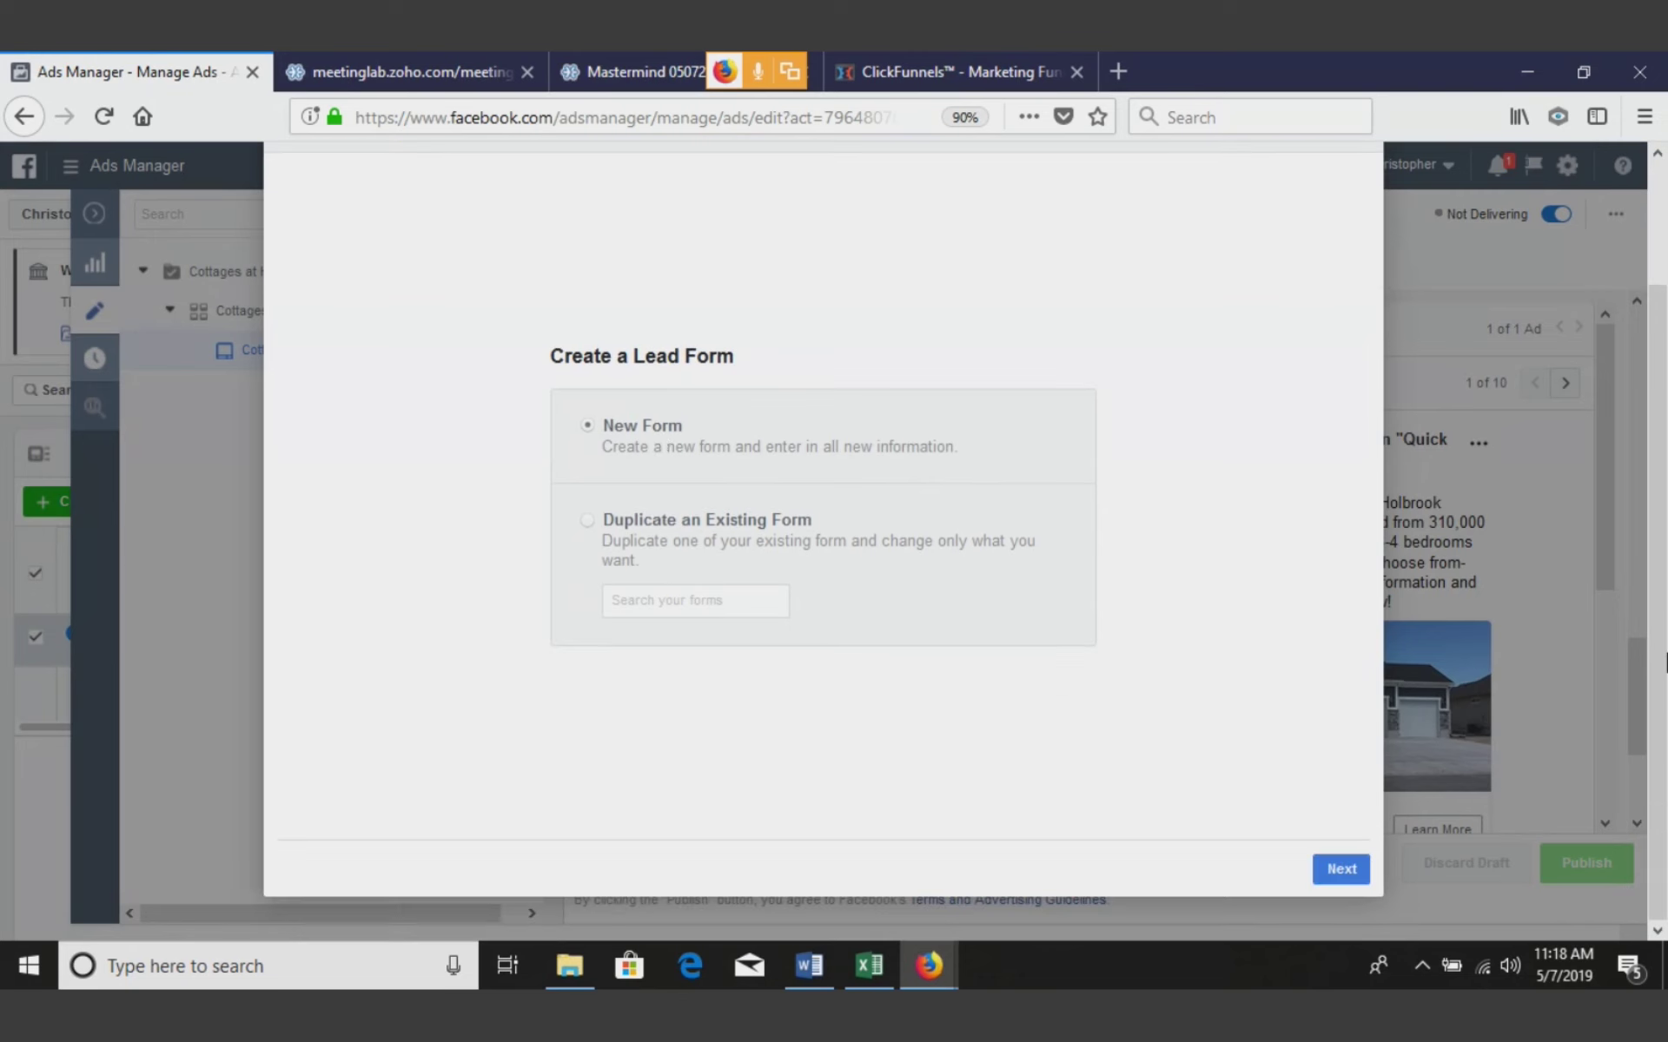
left_click(1336, 874)
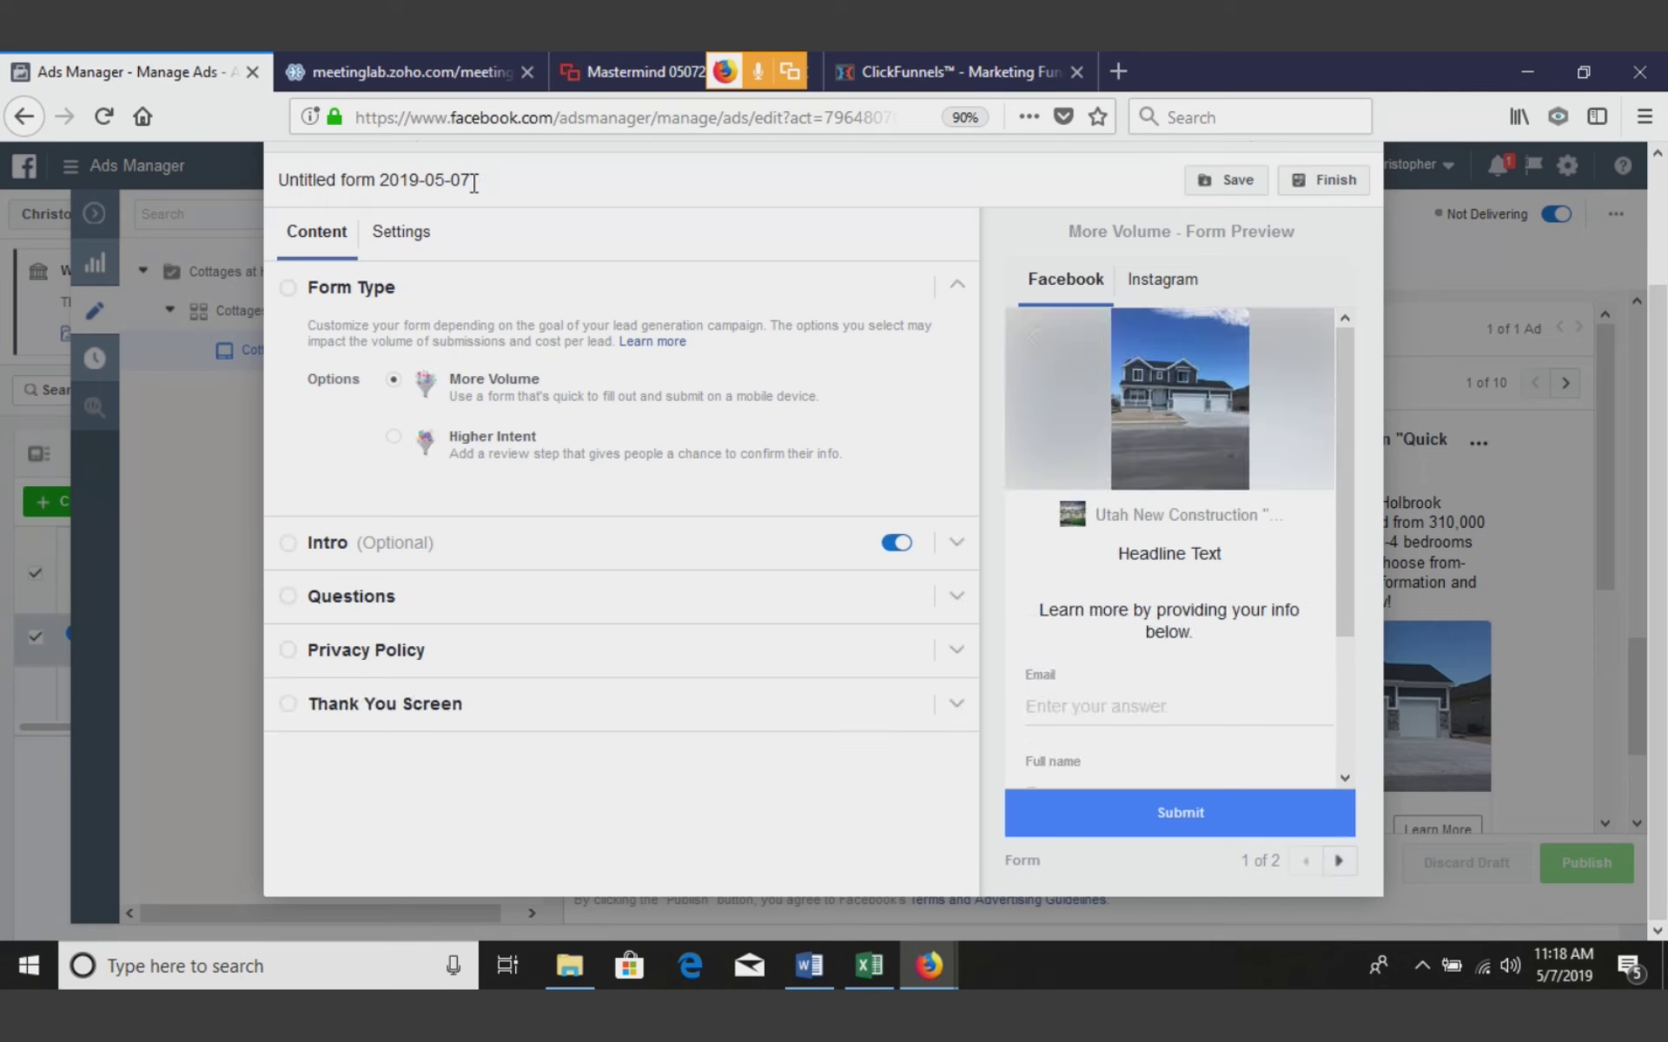
key("BackSpace")
key("BackSpace")
key("BackSpace")
key("BackSpace")
key("BackSpace")
key("BackSpace")
key("BackSpace")
key("BackSpace")
key("BackSpace")
key("BackSpace")
key("BackSpace")
key("BackSpace")
key("BackSpace")
key("BackSpace")
key("BackSpace")
key("BackSpace")
key("BackSpace")
key("BackSpace")
key("BackSpace")
key("BackSpace")
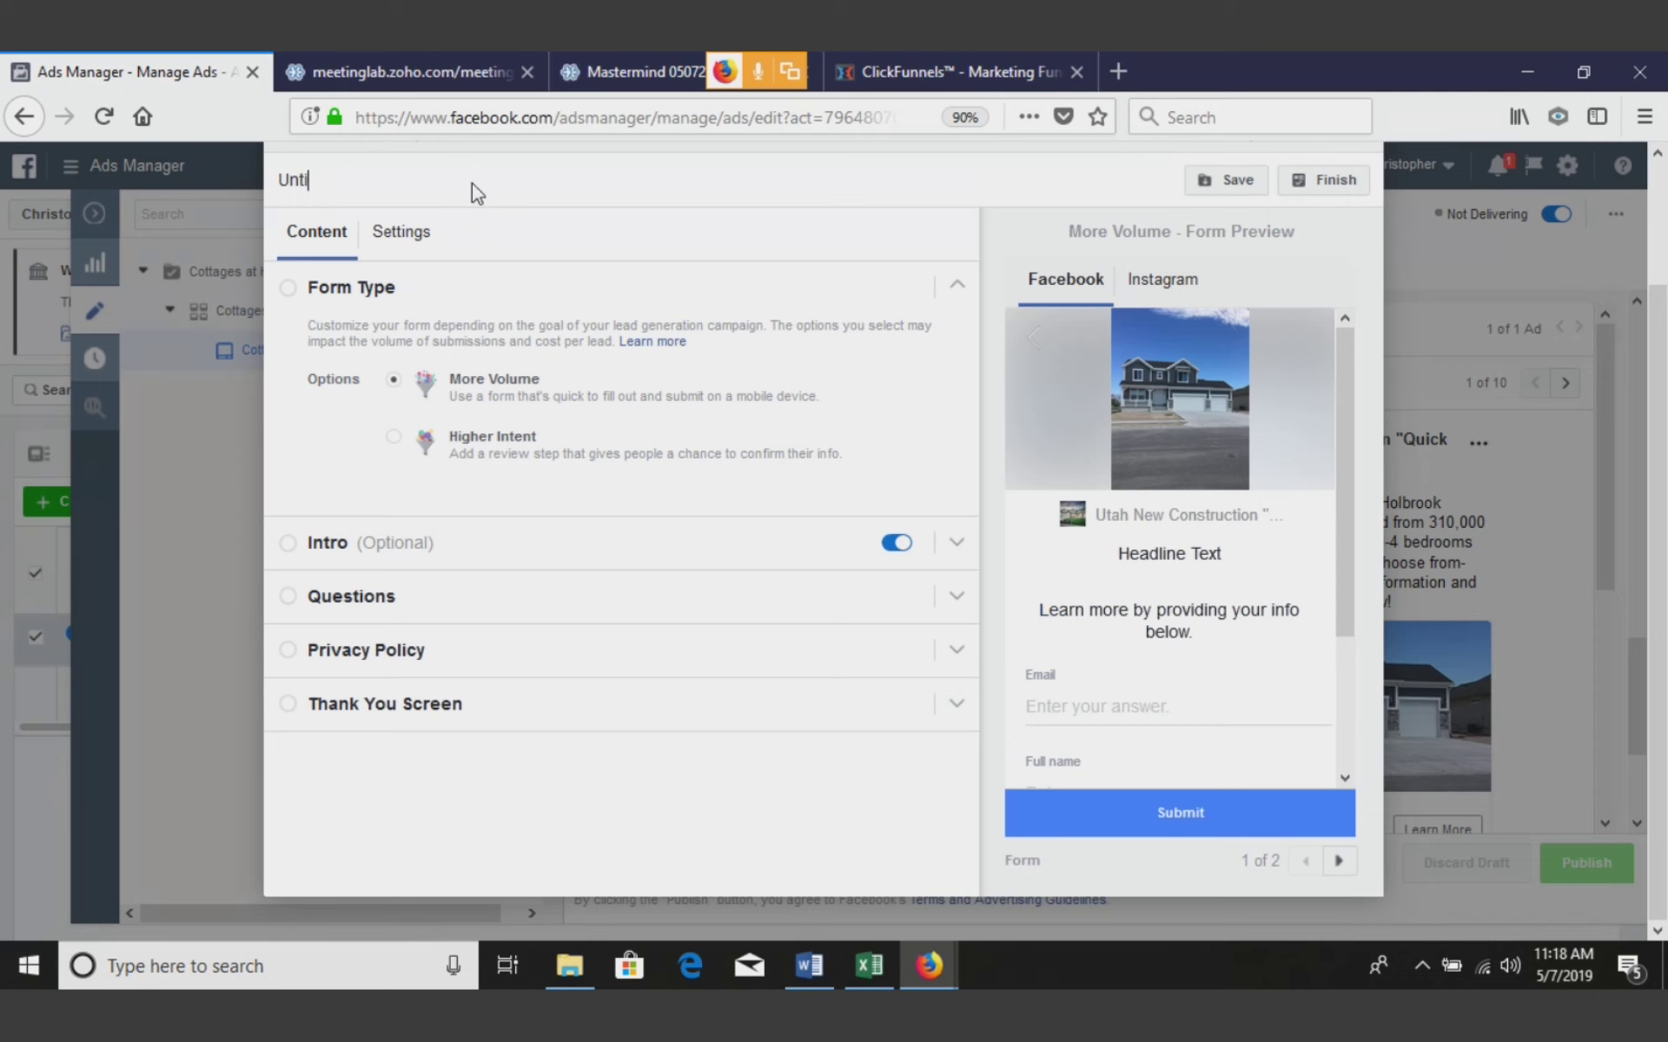
type("Sample Lead Form")
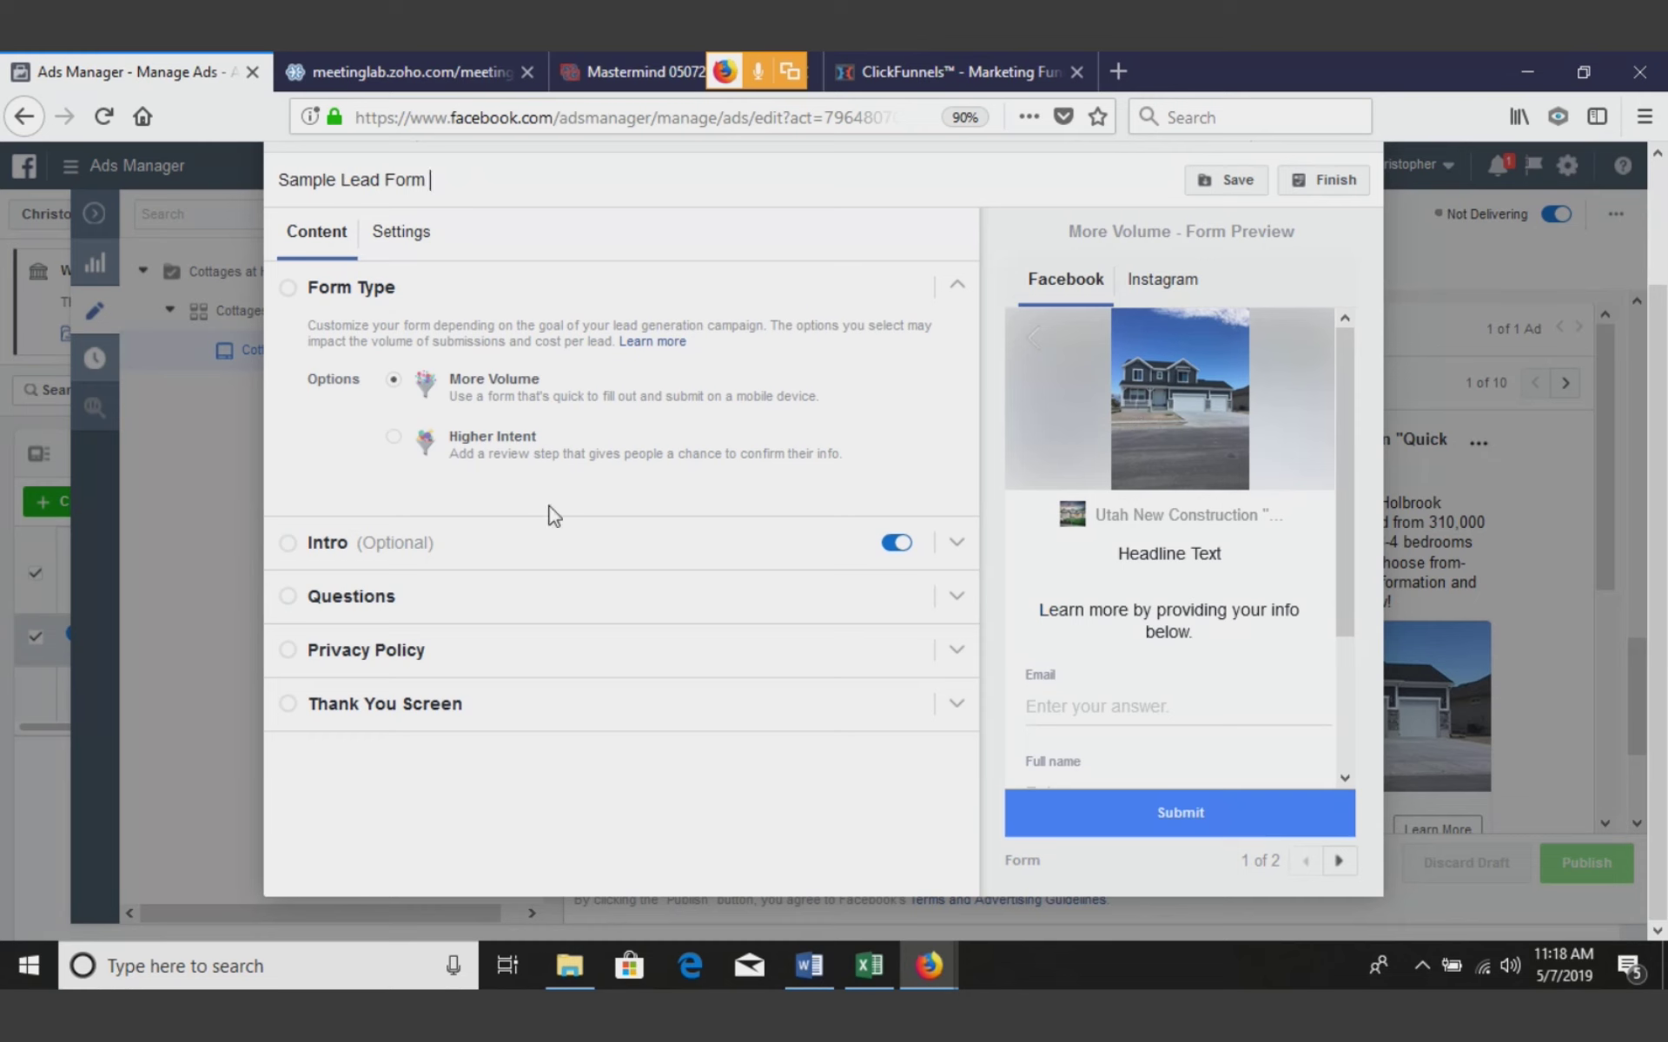
Choose the Higher Intent form type and enter the intro headline 'New Construction Homes from 310,000!'
left_click(491, 453)
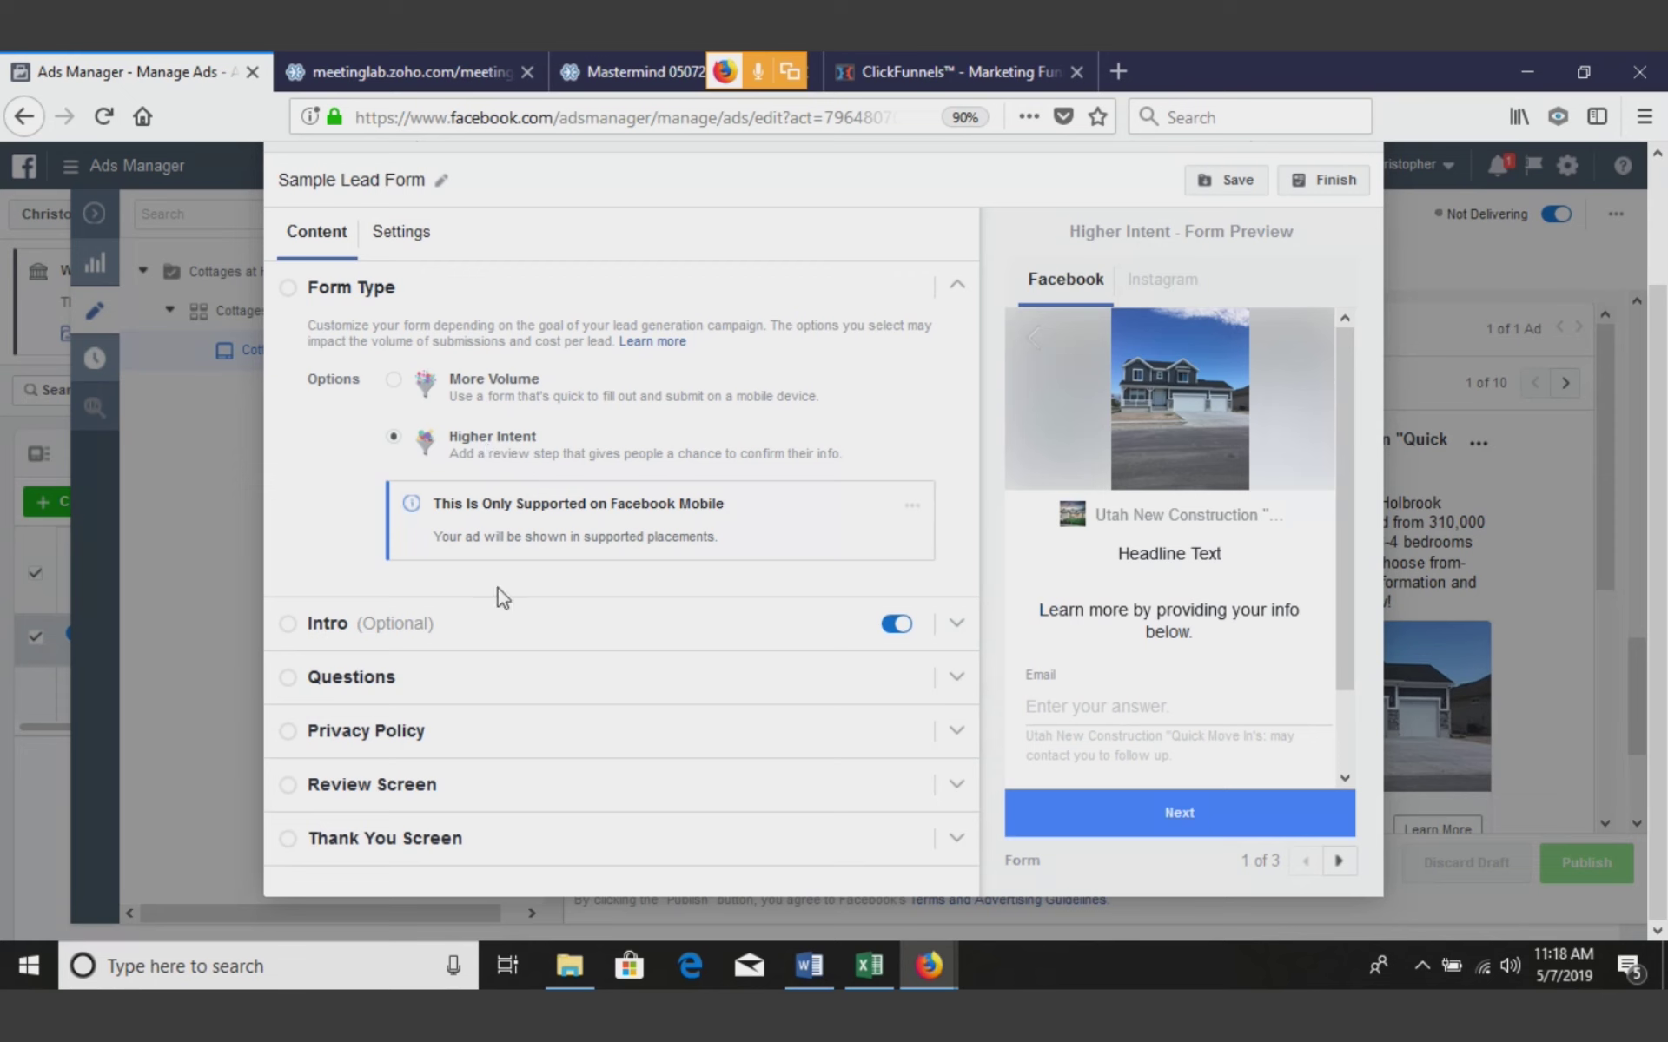
left_click(460, 645)
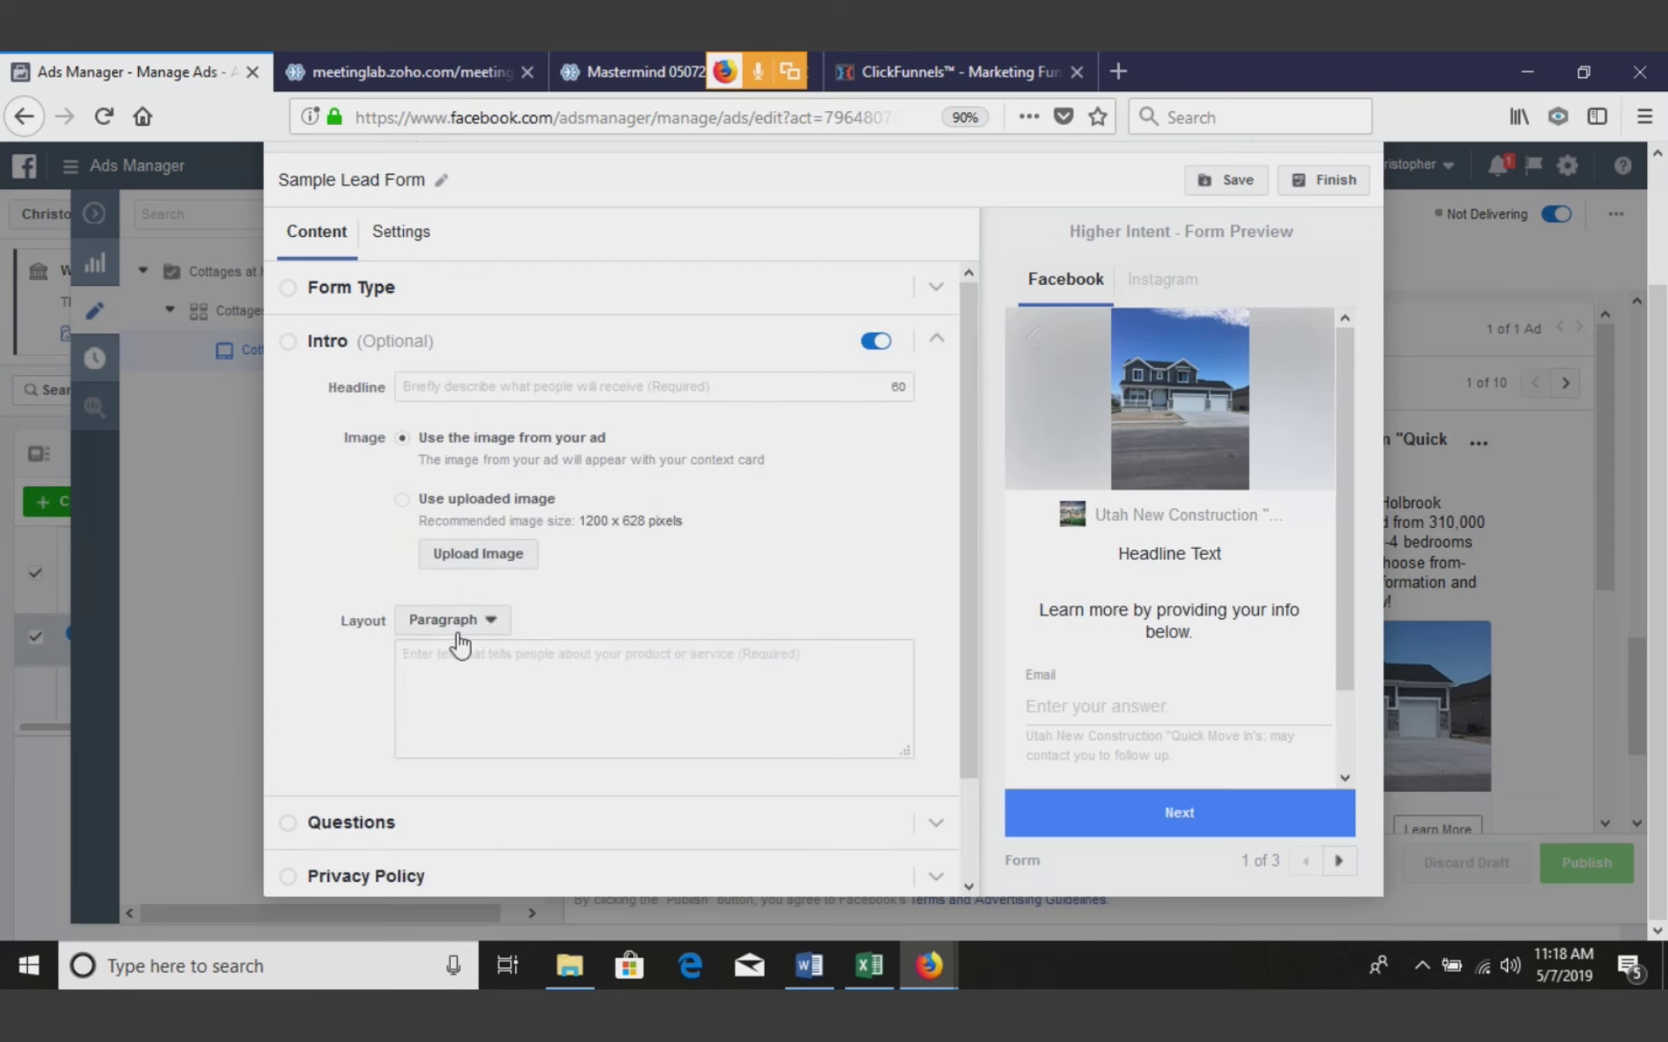
left_click(581, 388)
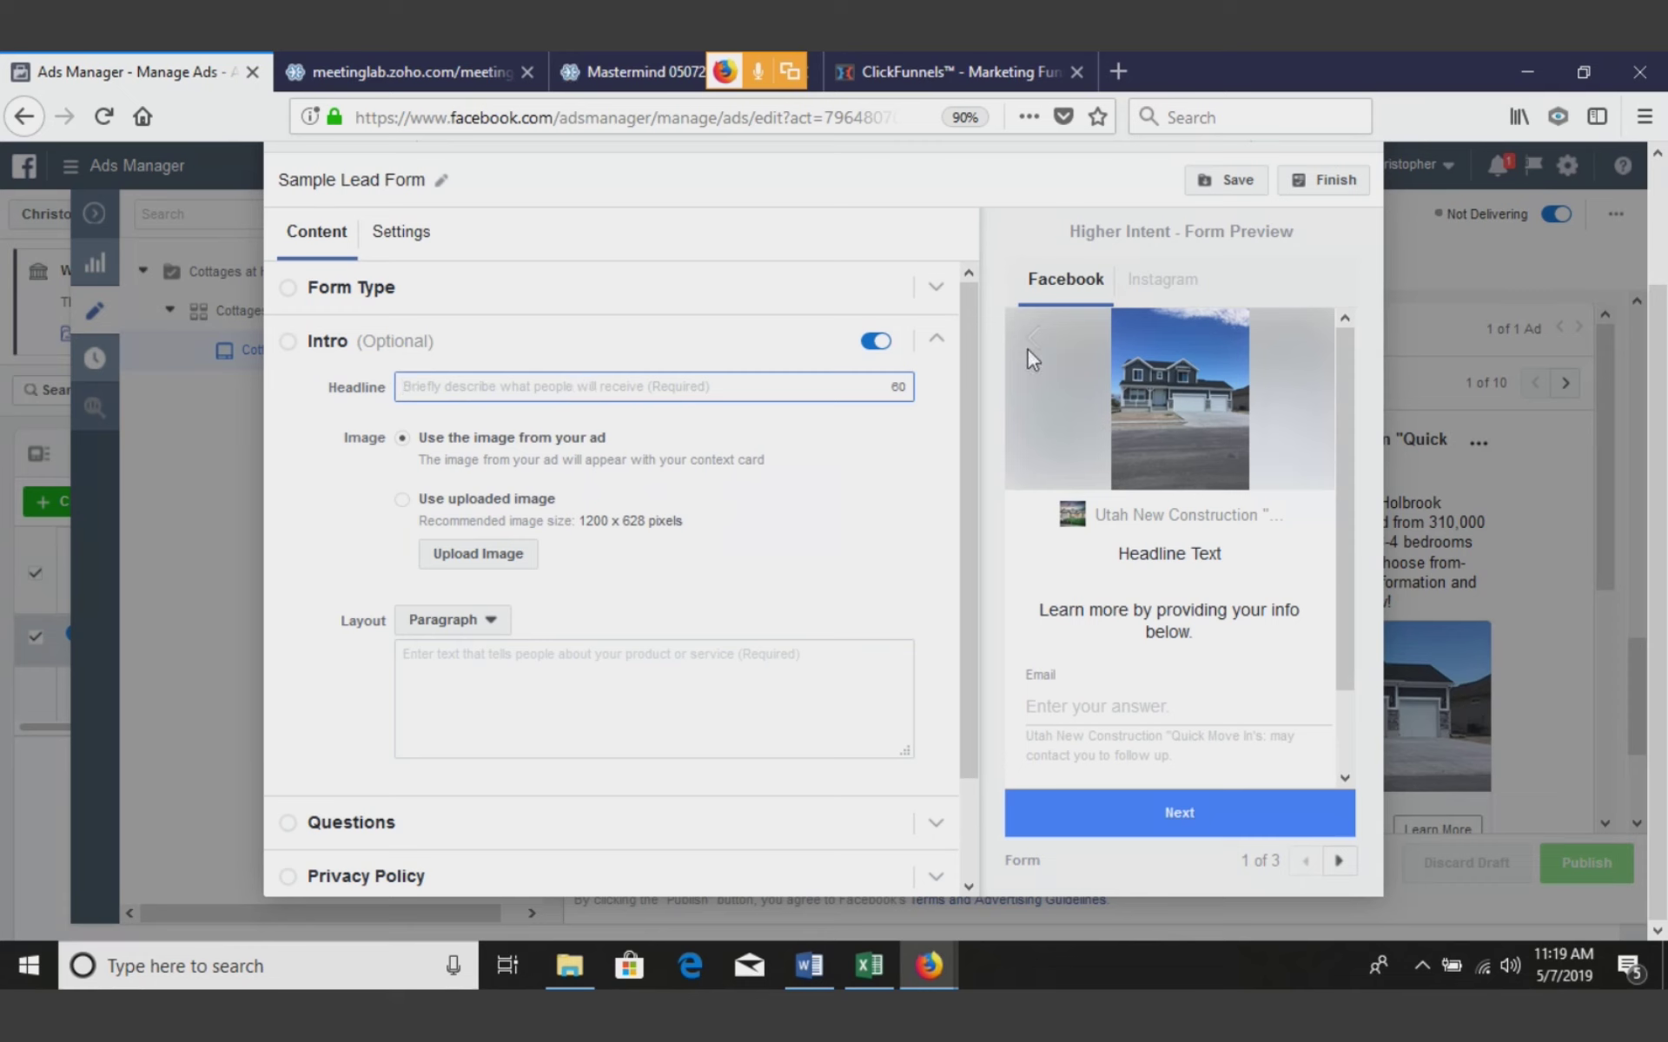
left_click(946, 204)
left_click(640, 388)
type("New Cont")
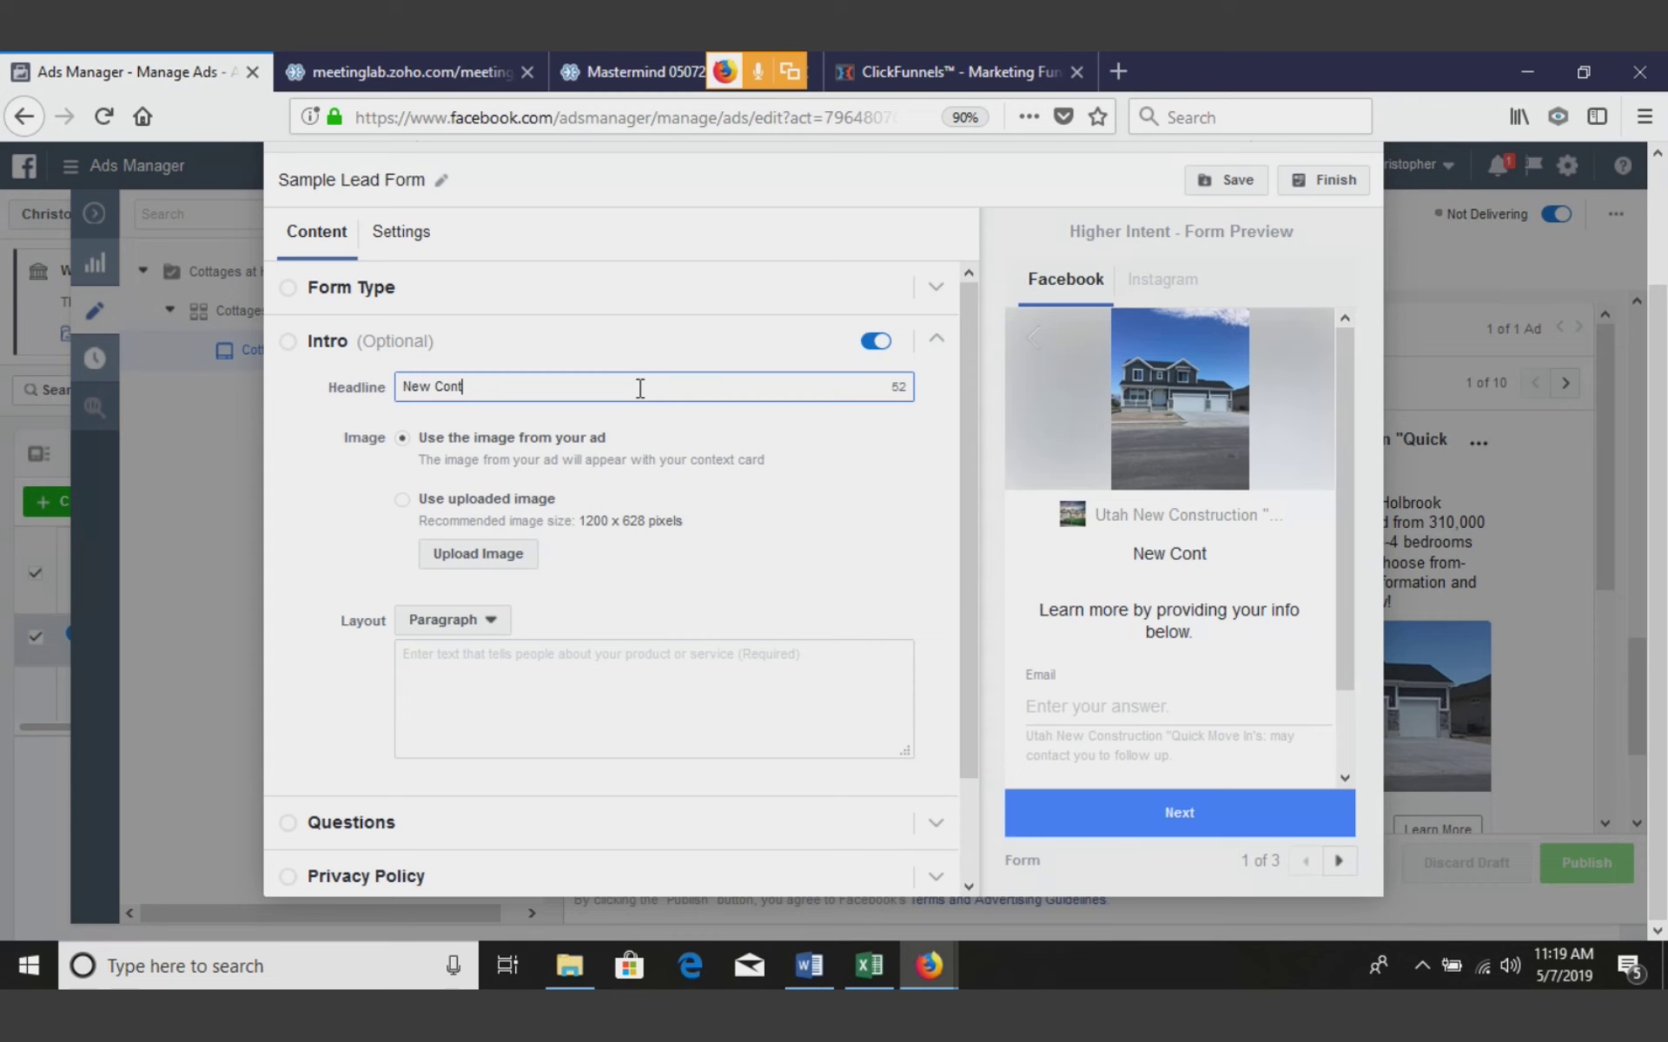
key("BackSpace")
type("struction Homes ")
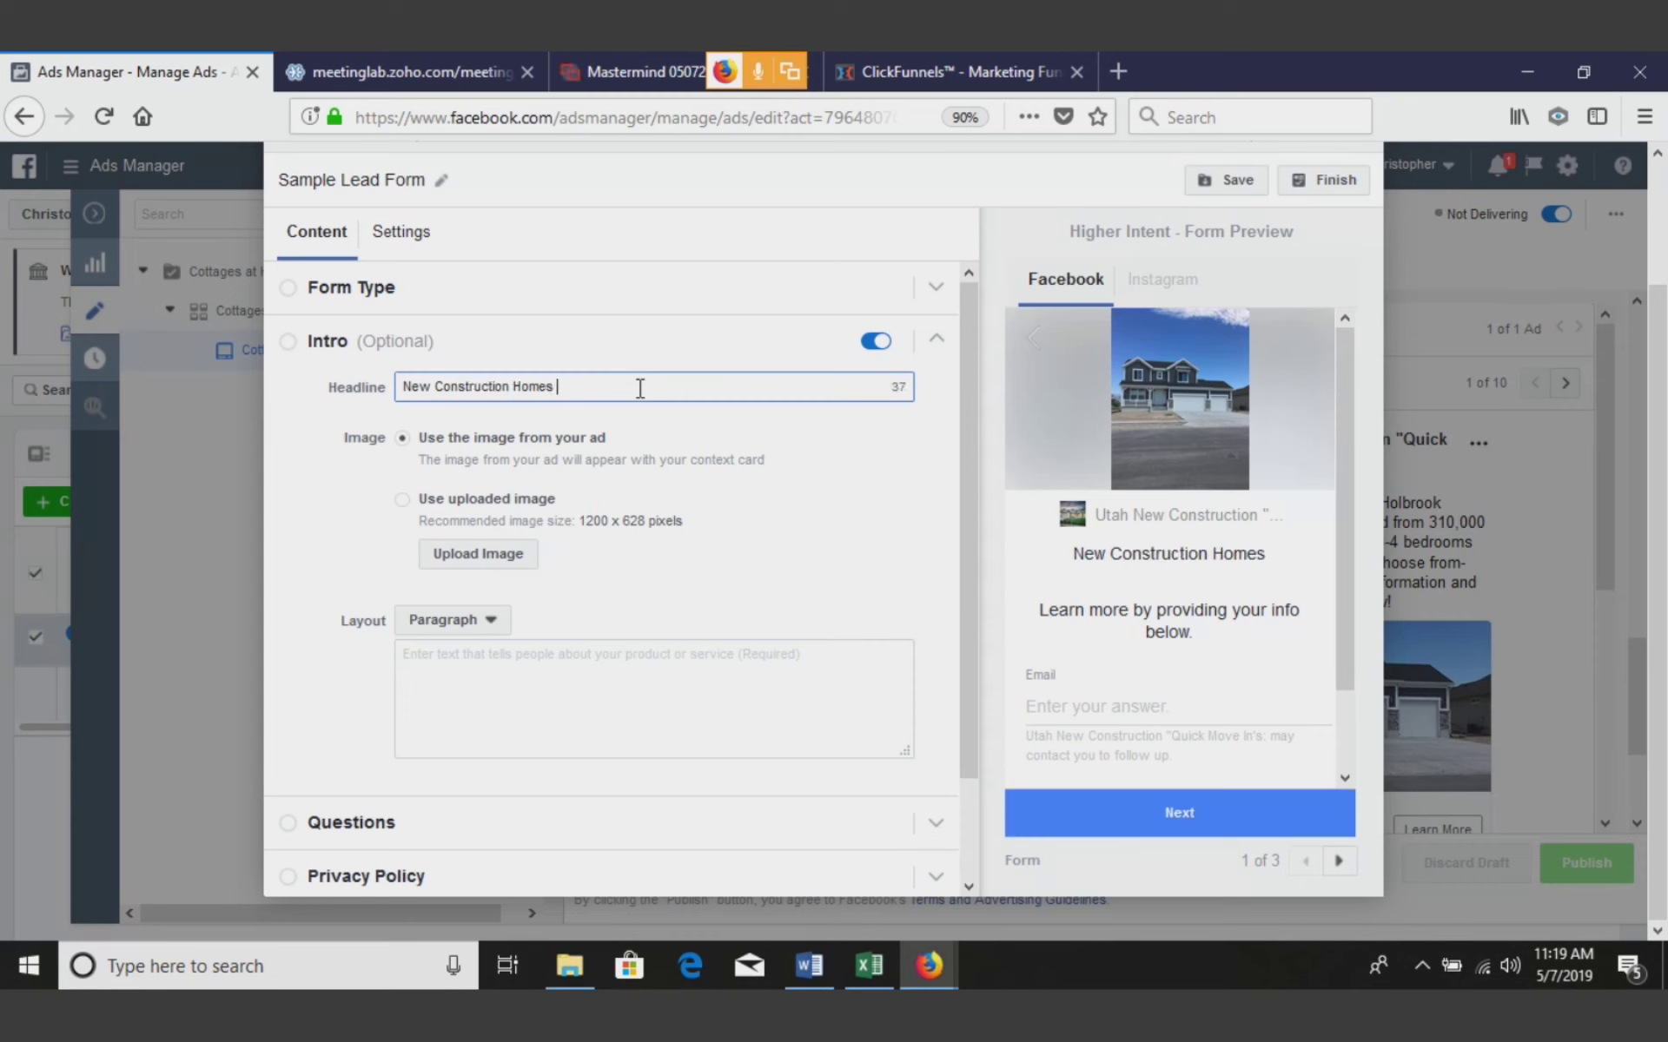
type("from 310")
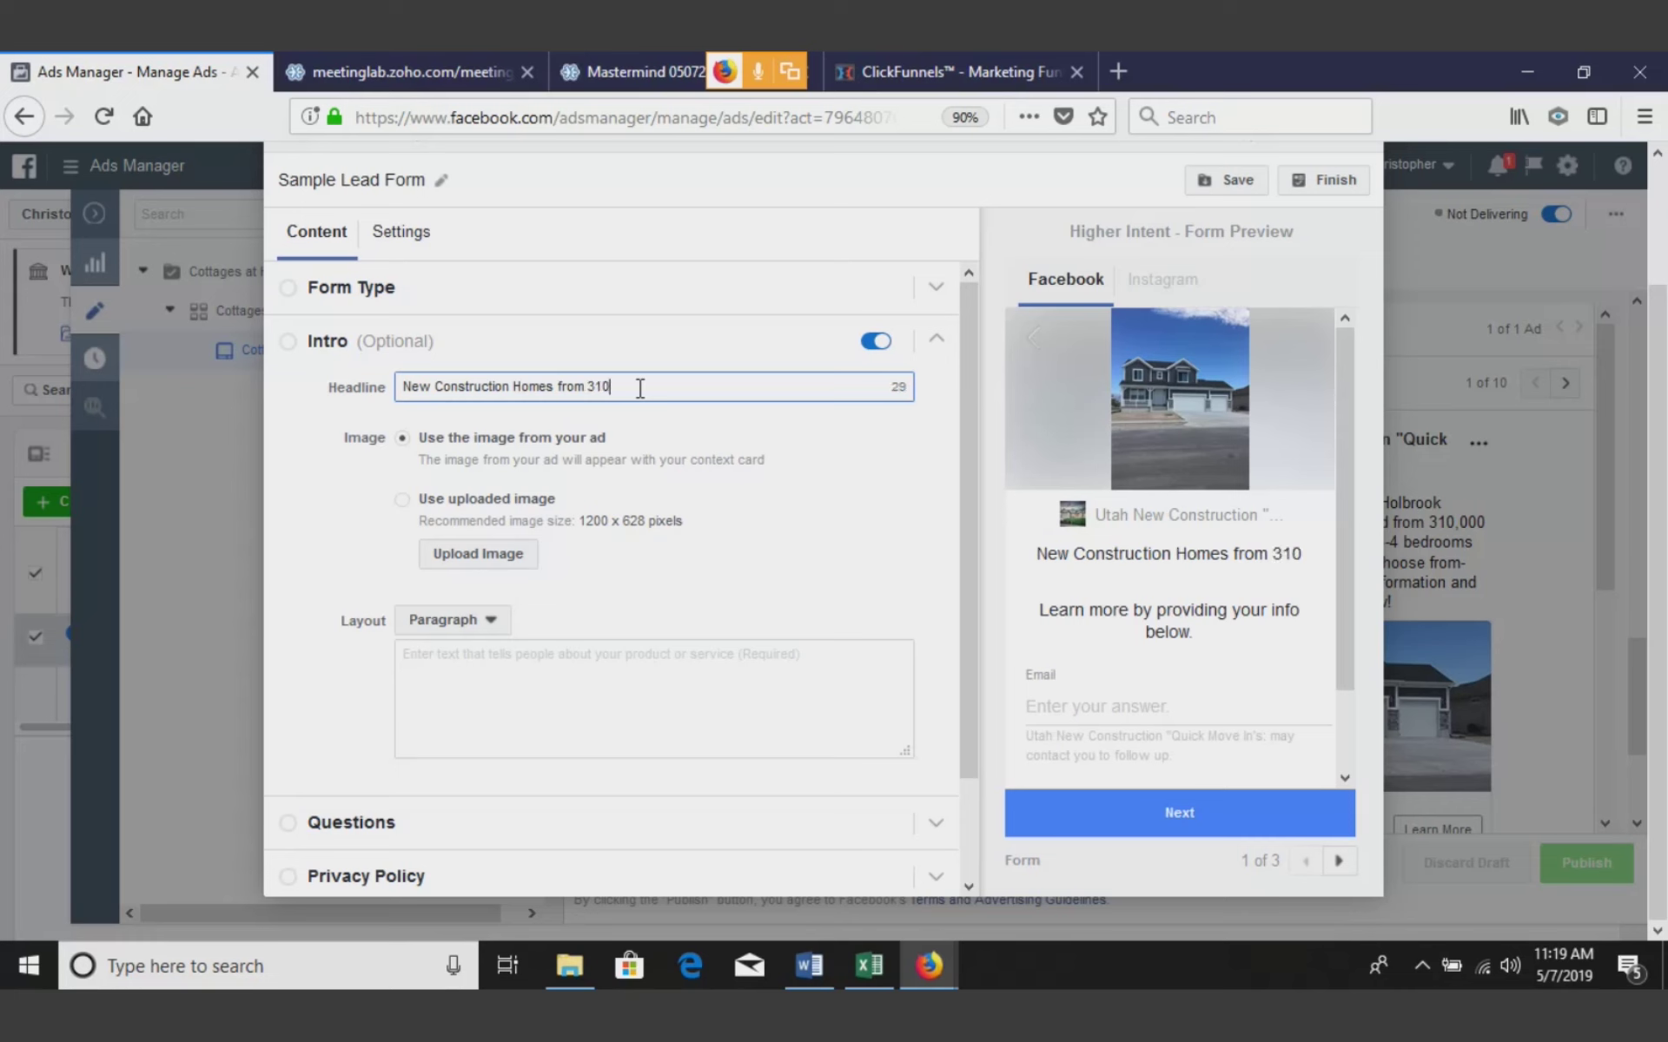
type(",000!")
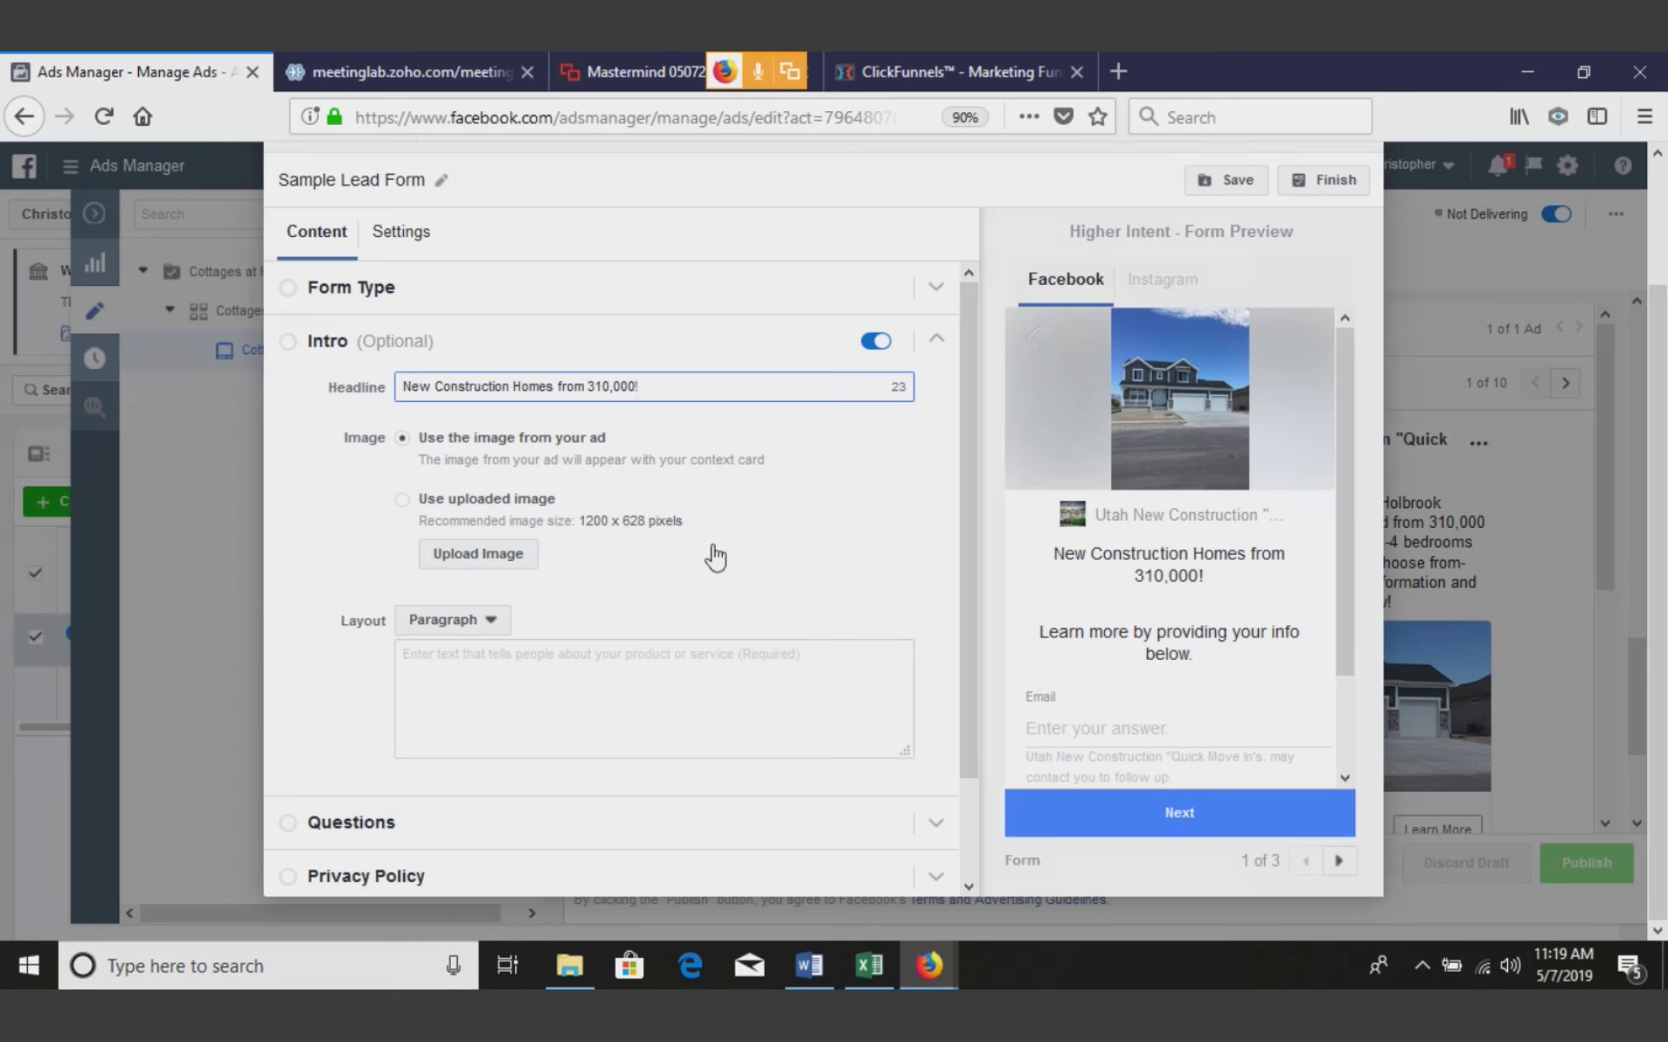
Write the intro paragraph describing Cottages at Holbrook Farms' new construction homes in Utah County from 310,000
left_click(635, 669)
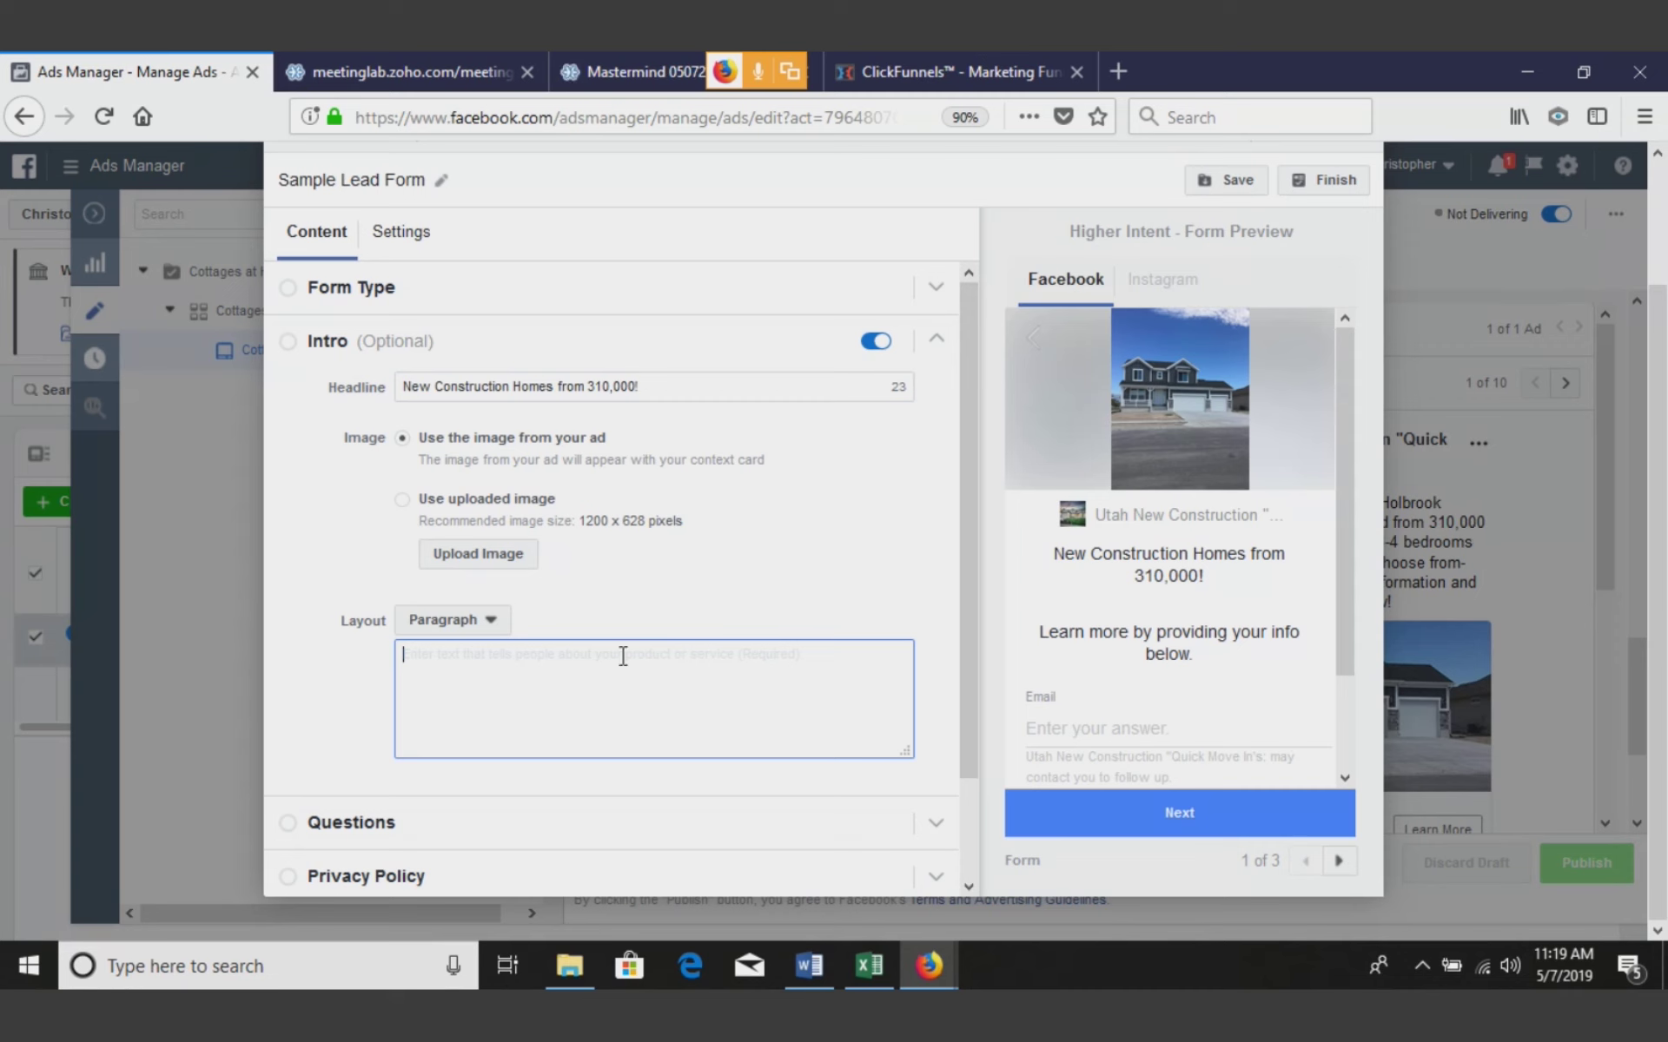
type("Cottages")
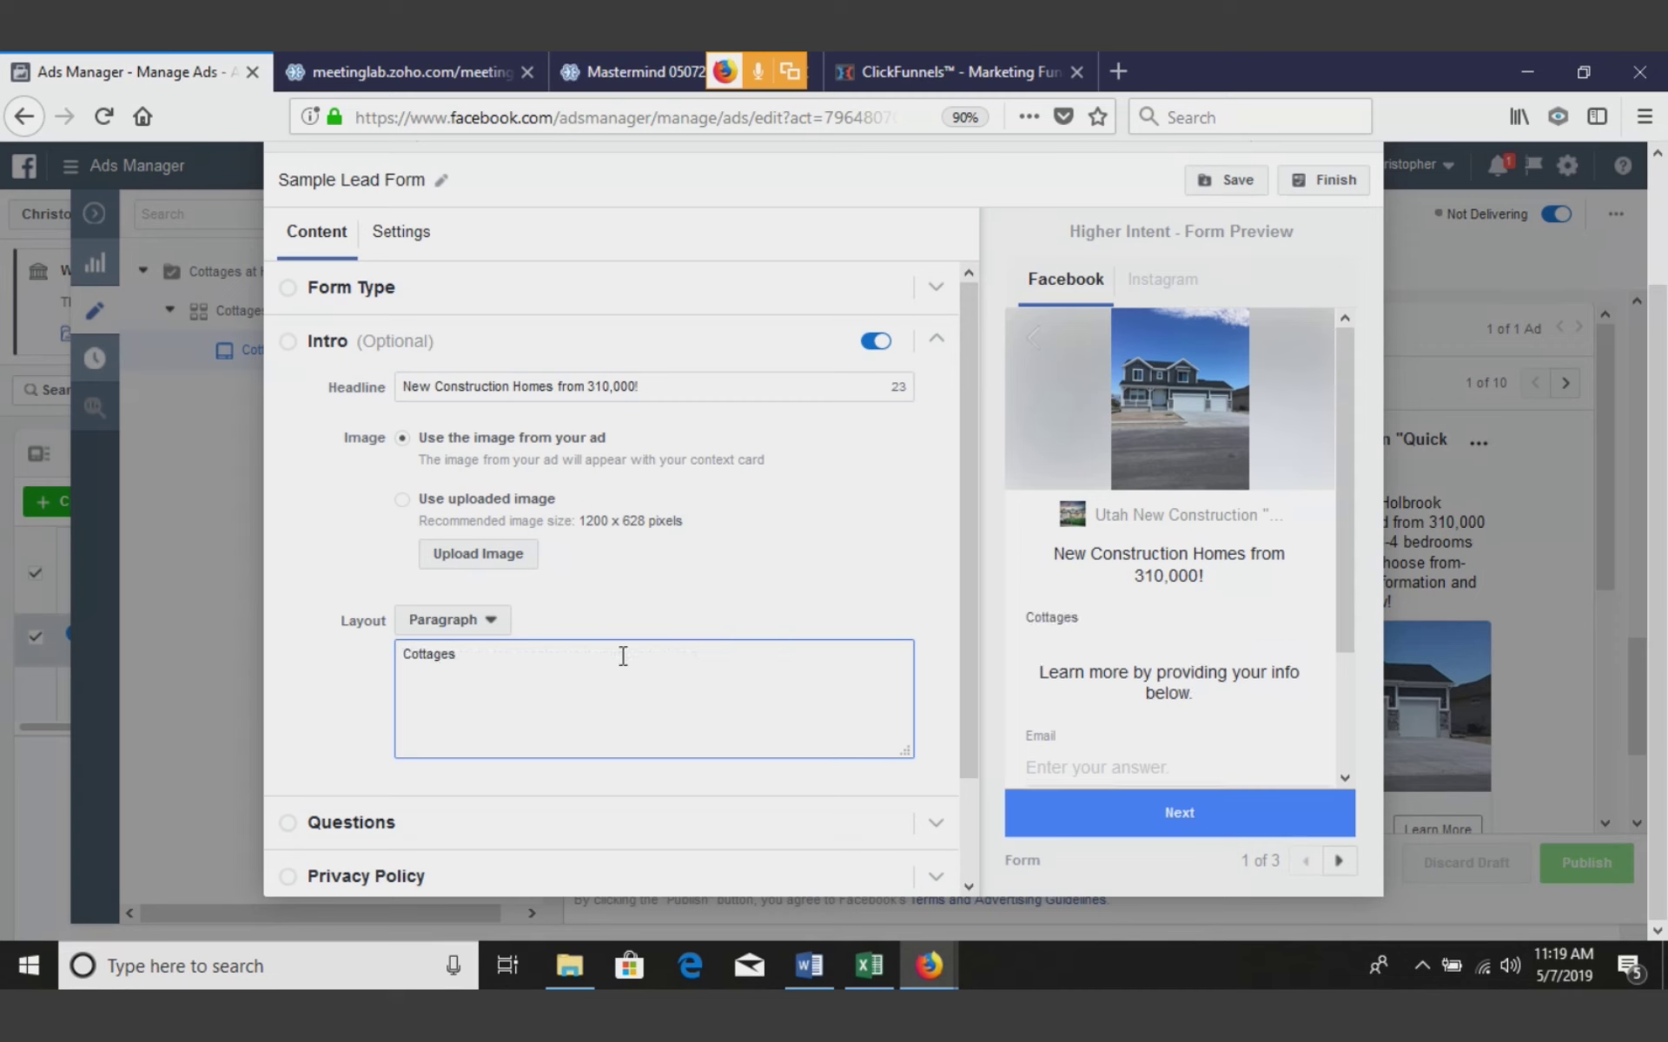
type(" at holbrook ")
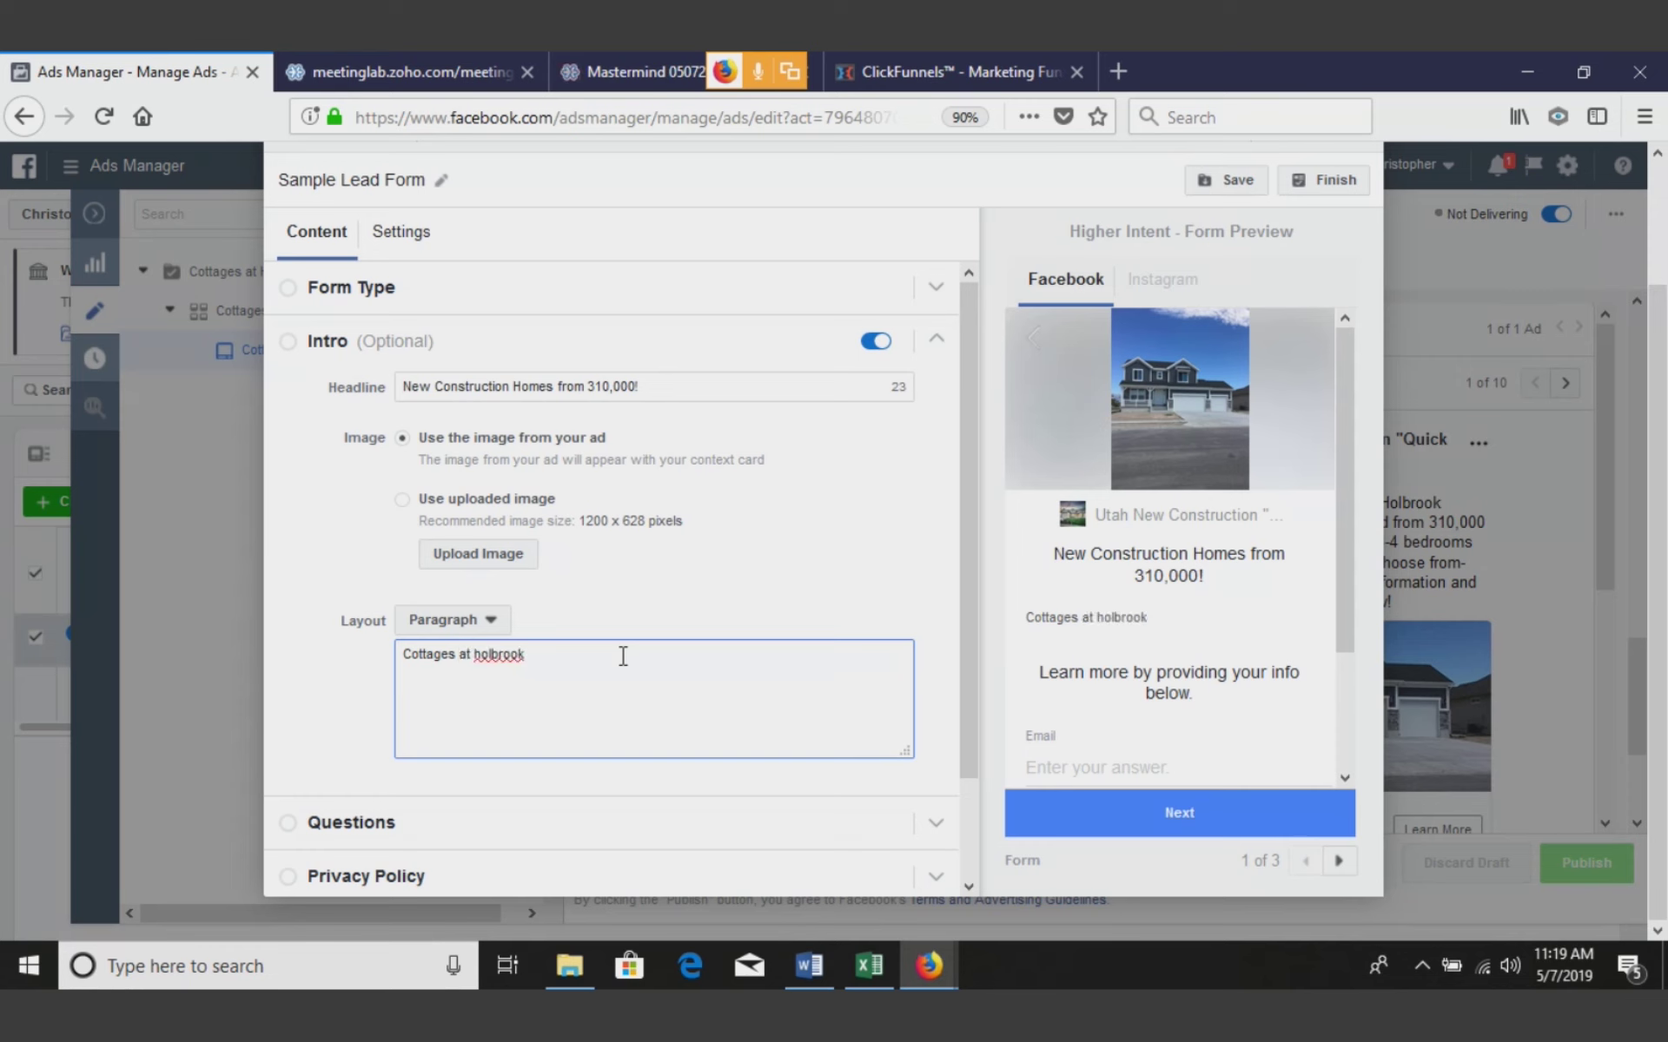
type("farms... new constrcu")
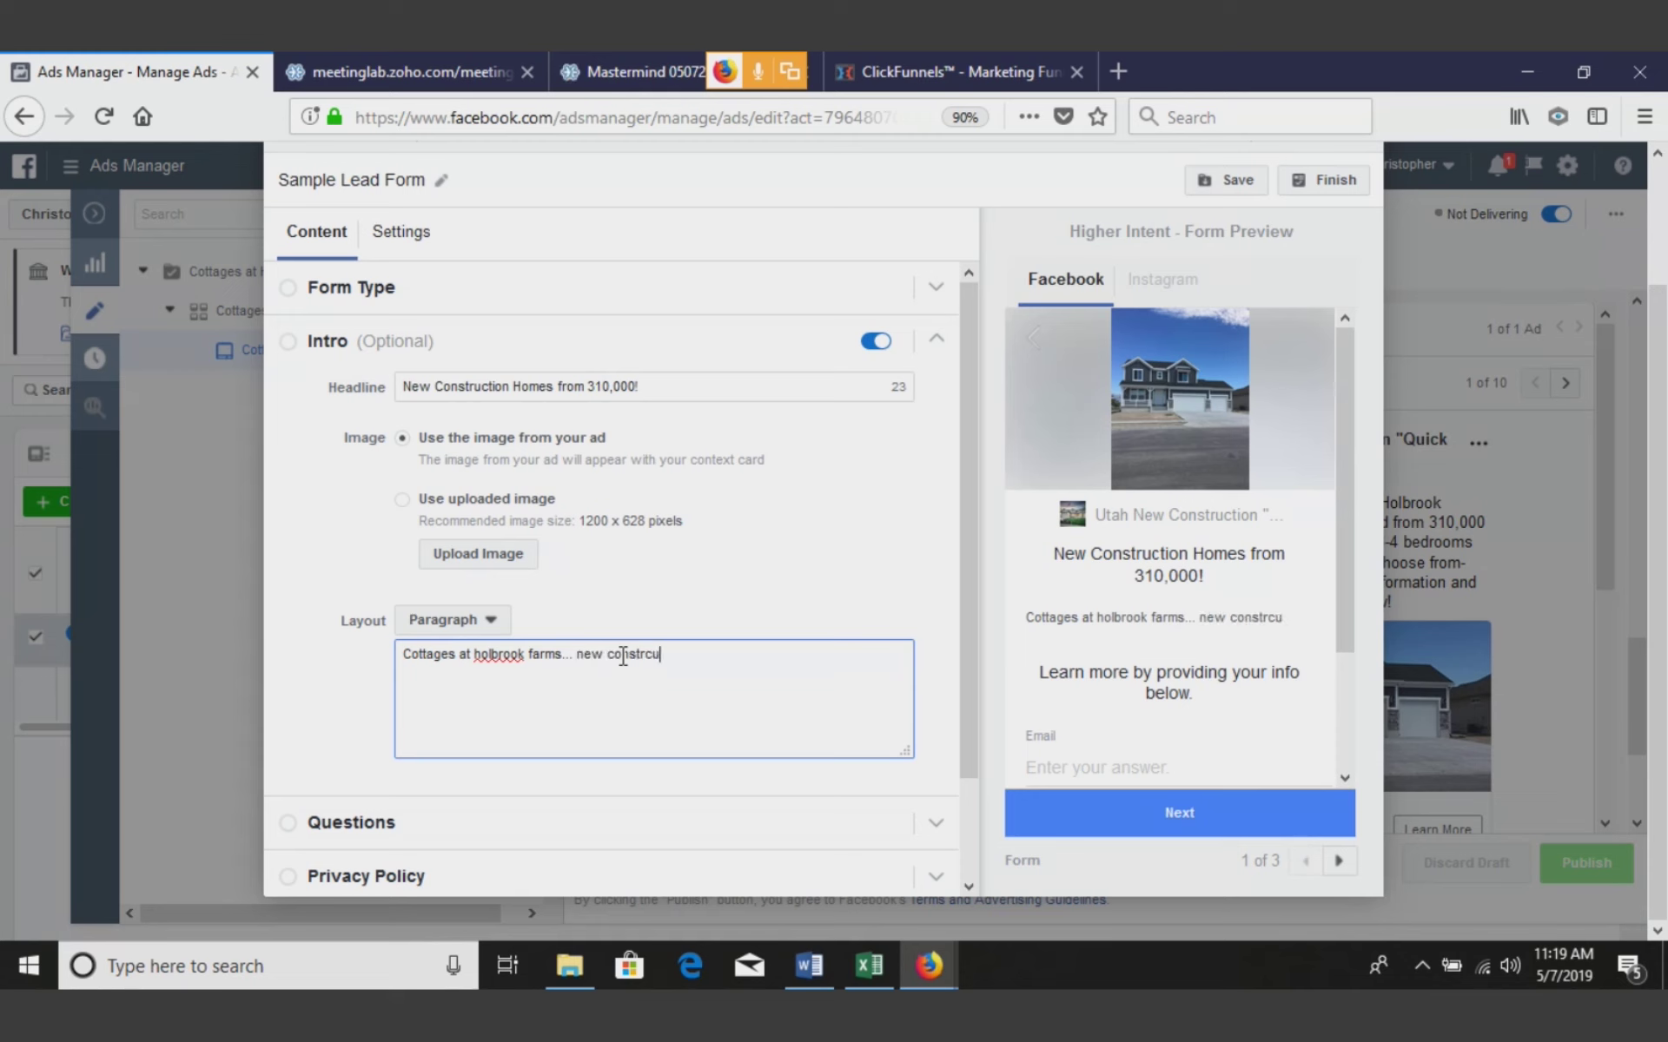
key("BackSpace")
key("BackSpace")
type("uct")
key("BackSpace")
key("BackSpace")
key("BackSpace")
type("cuction ope")
key("BackSpace")
key("BackSpace")
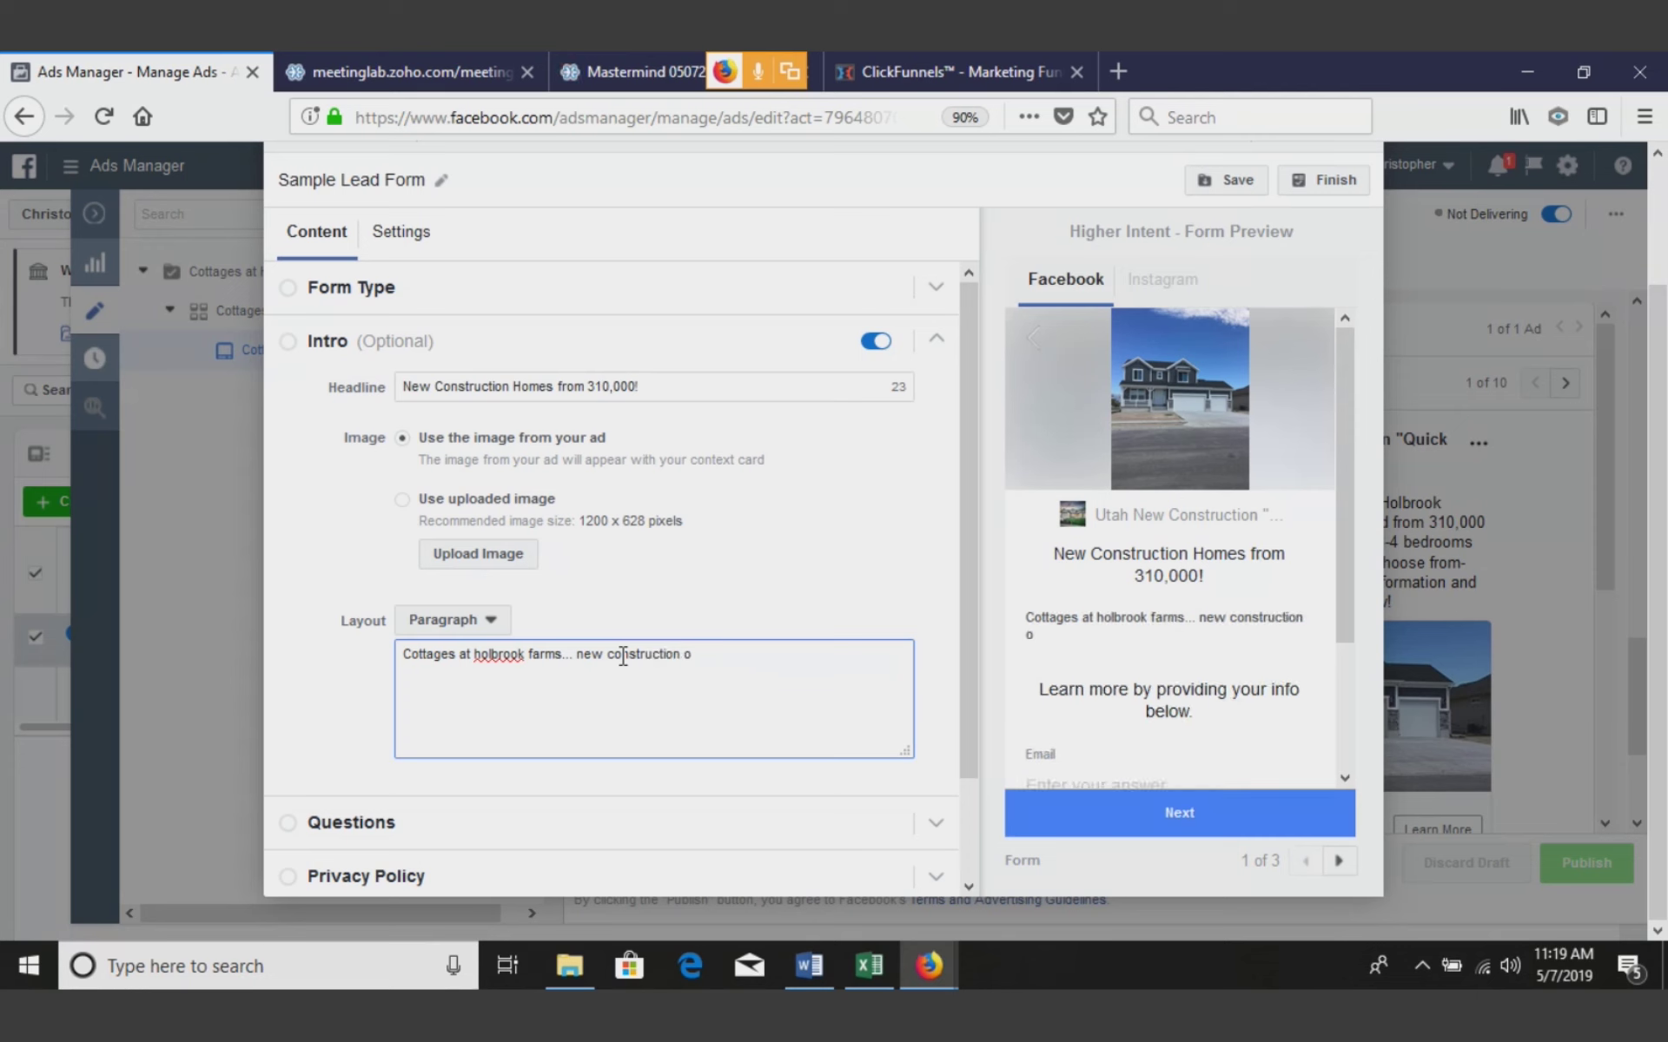
key("BackSpace")
type("homes in Utah count")
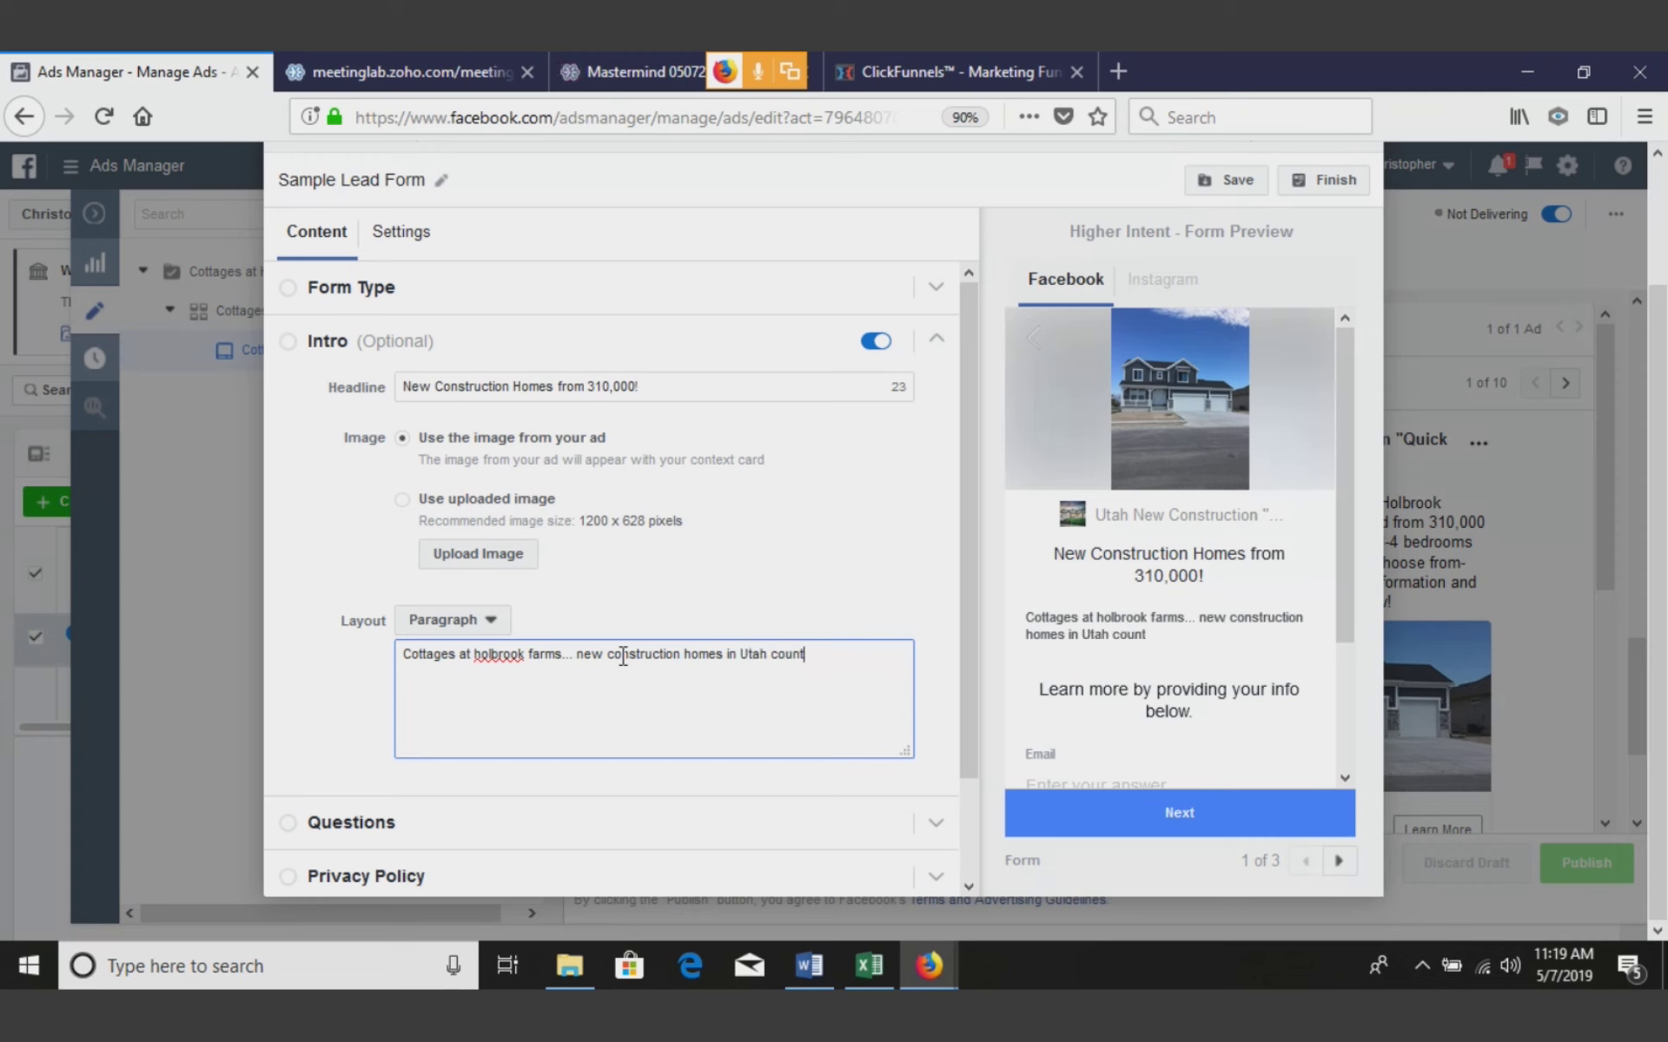
type("y starting at 310,")
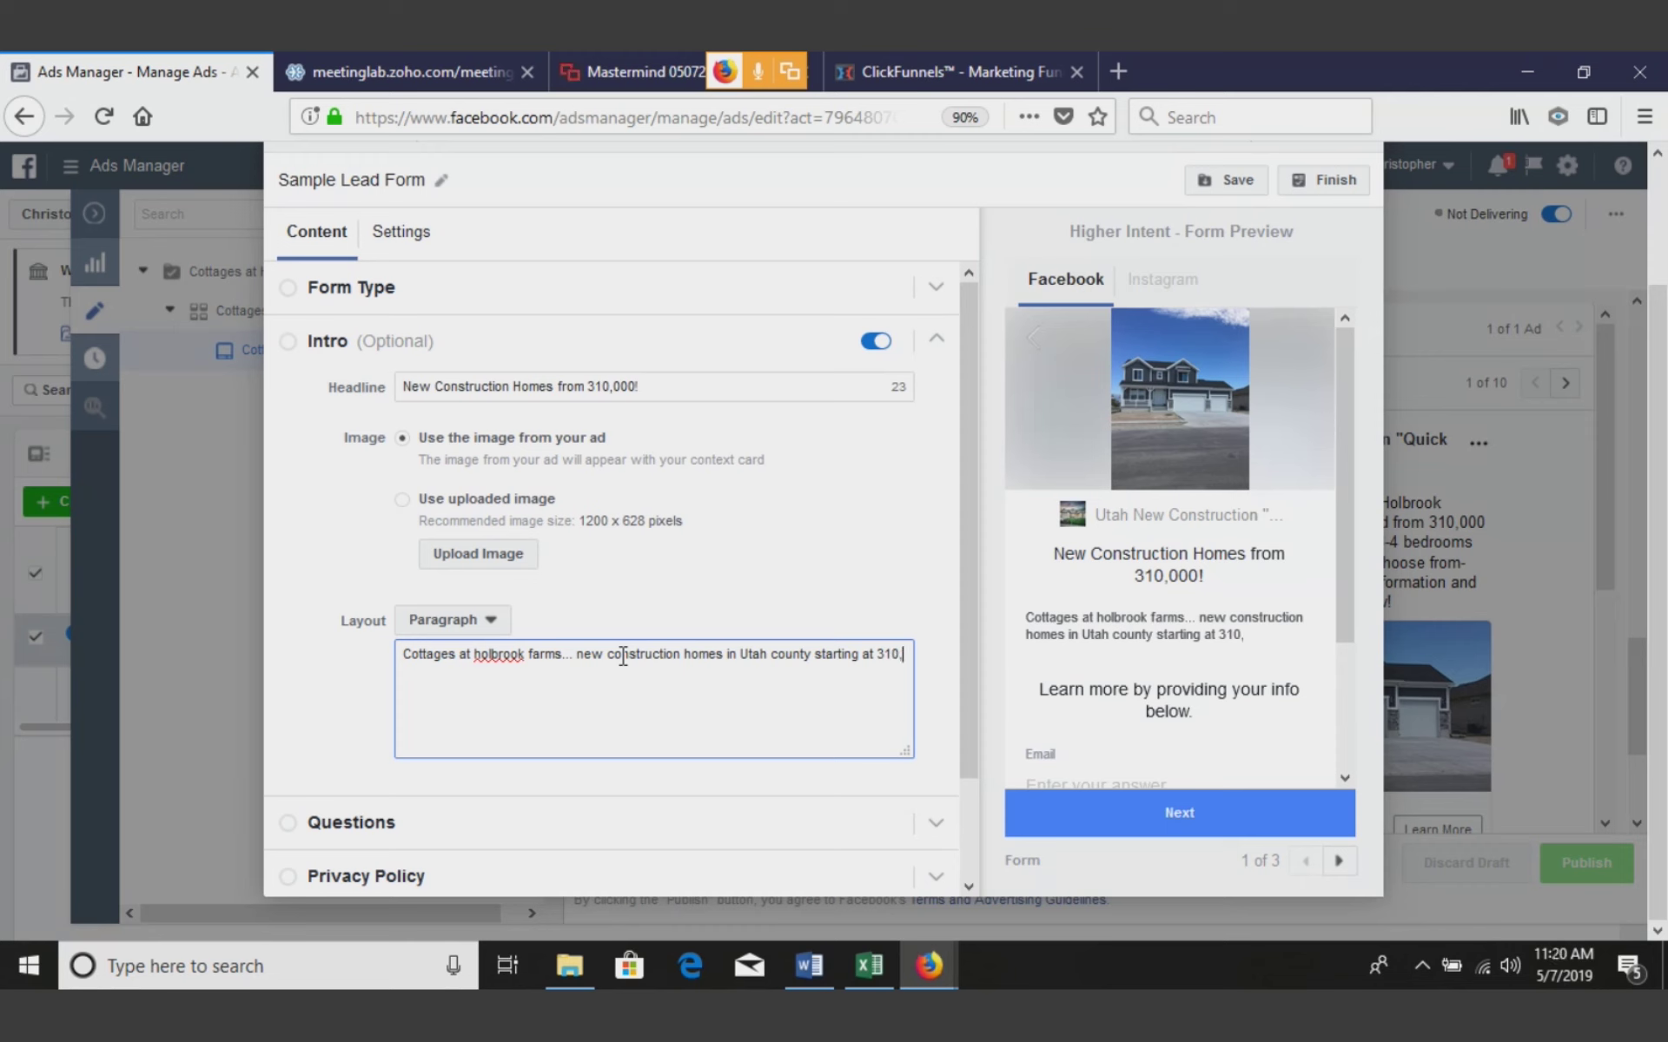
type("000 fully fi")
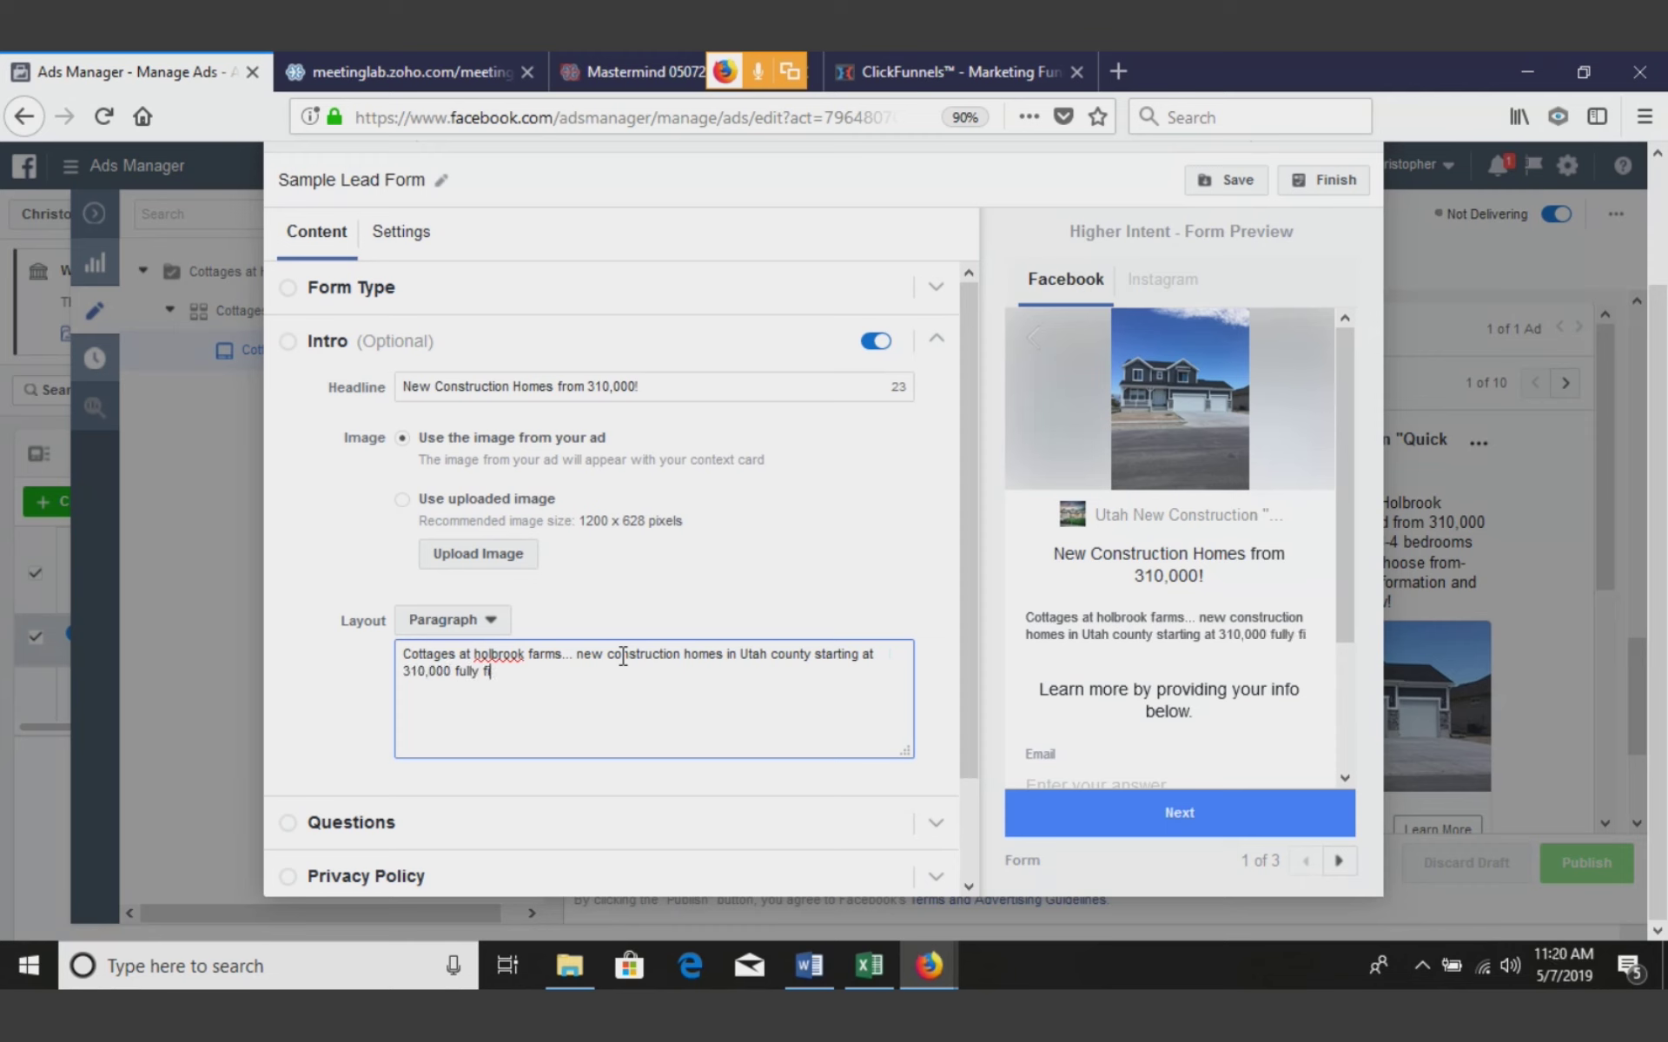
type("nishes")
key("BackSpace")
type("d ")
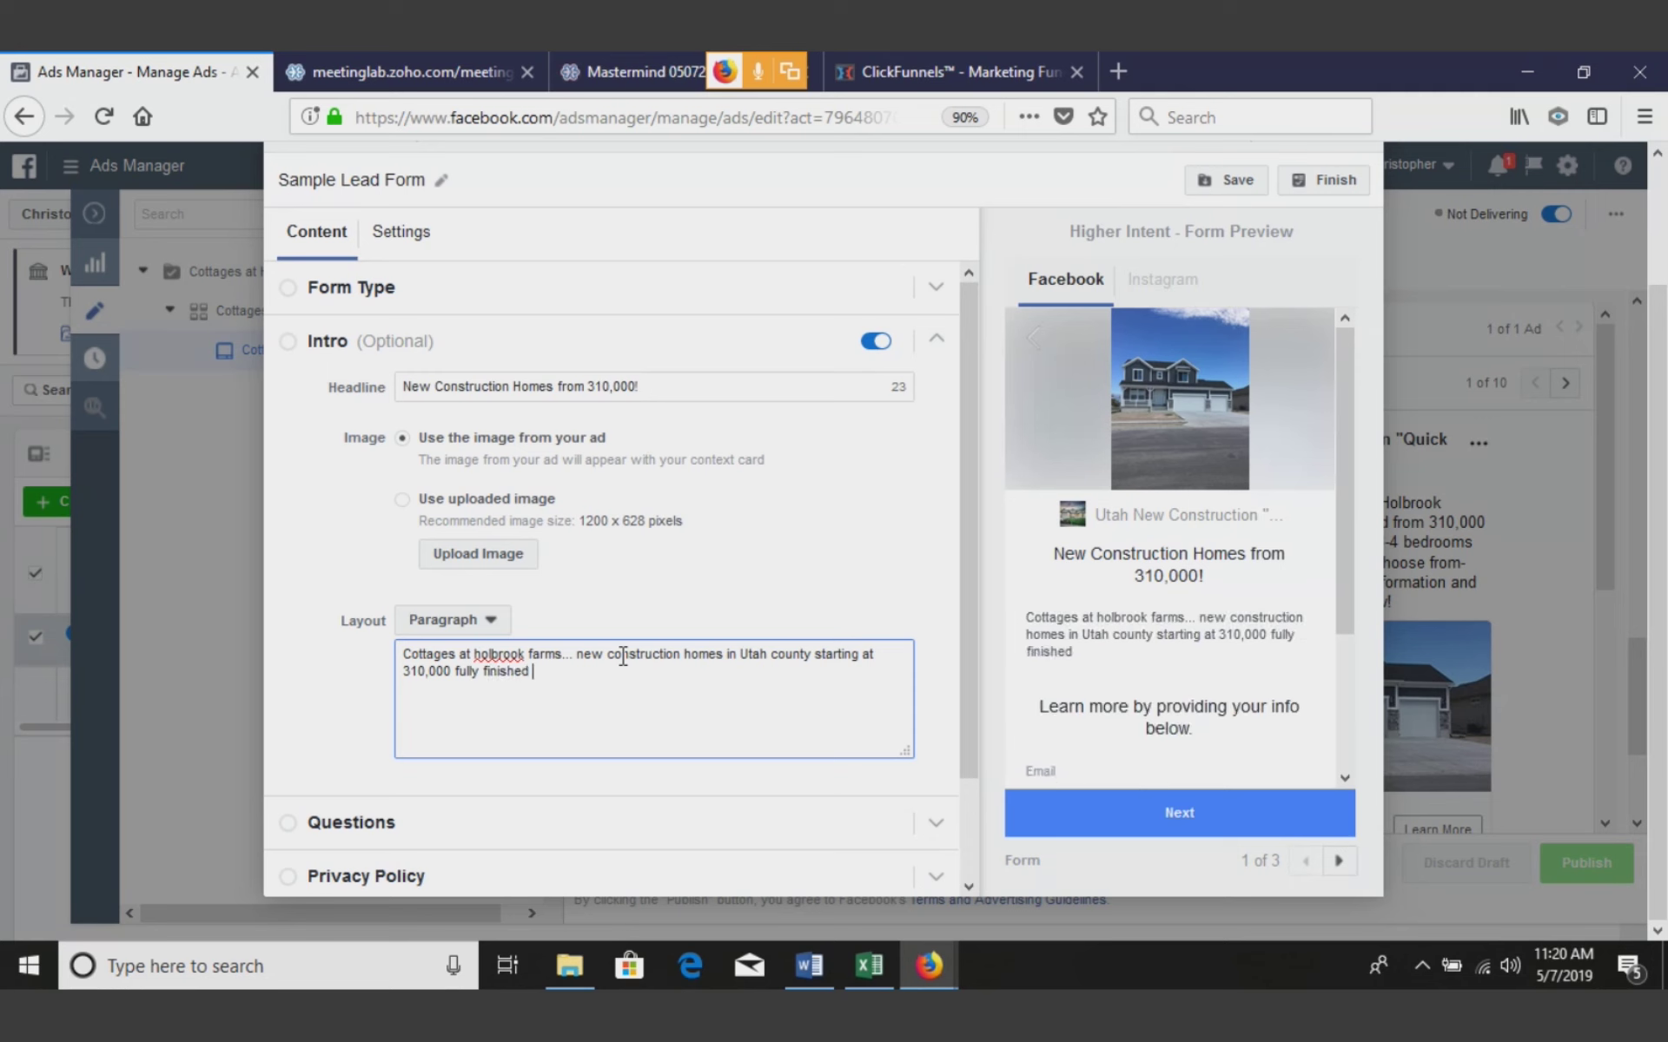
type("etc etc")
left_click_drag(580, 676, 405, 653)
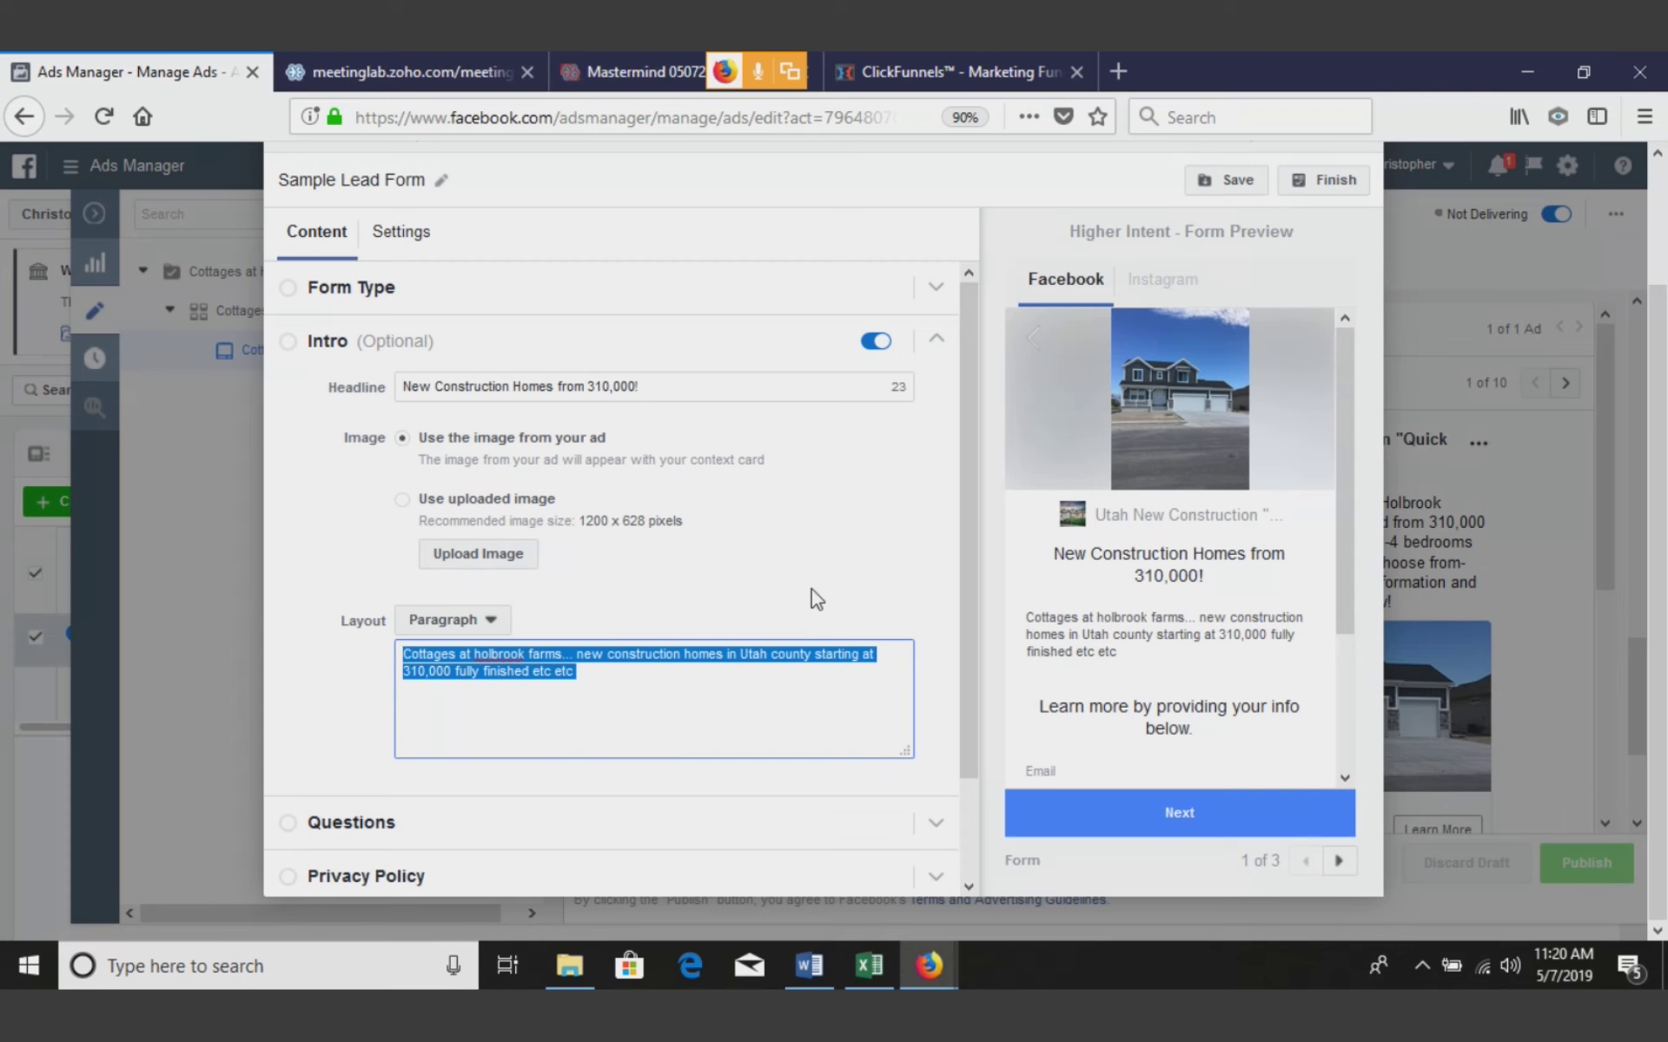
scroll(966, 530, "down", 1)
left_click_drag(966, 530, 966, 606)
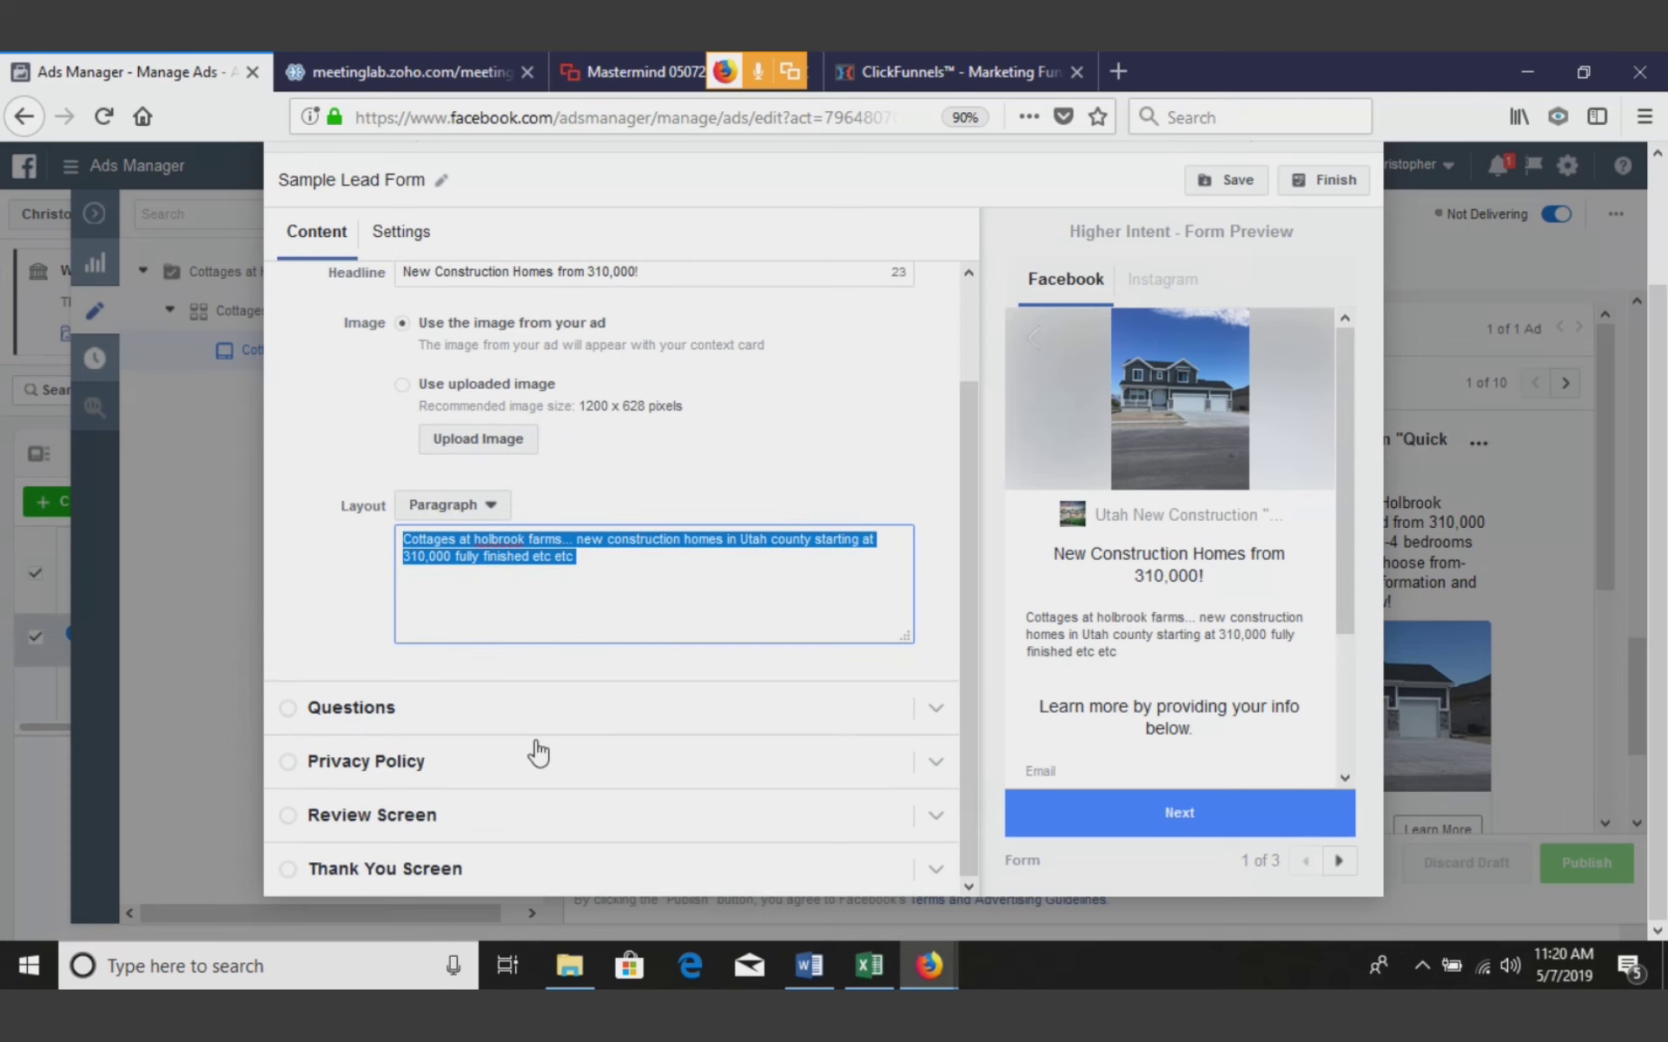
Add Phone number to the form's questions alongside Email and Full name, then expand Privacy Policy
left_click(512, 699)
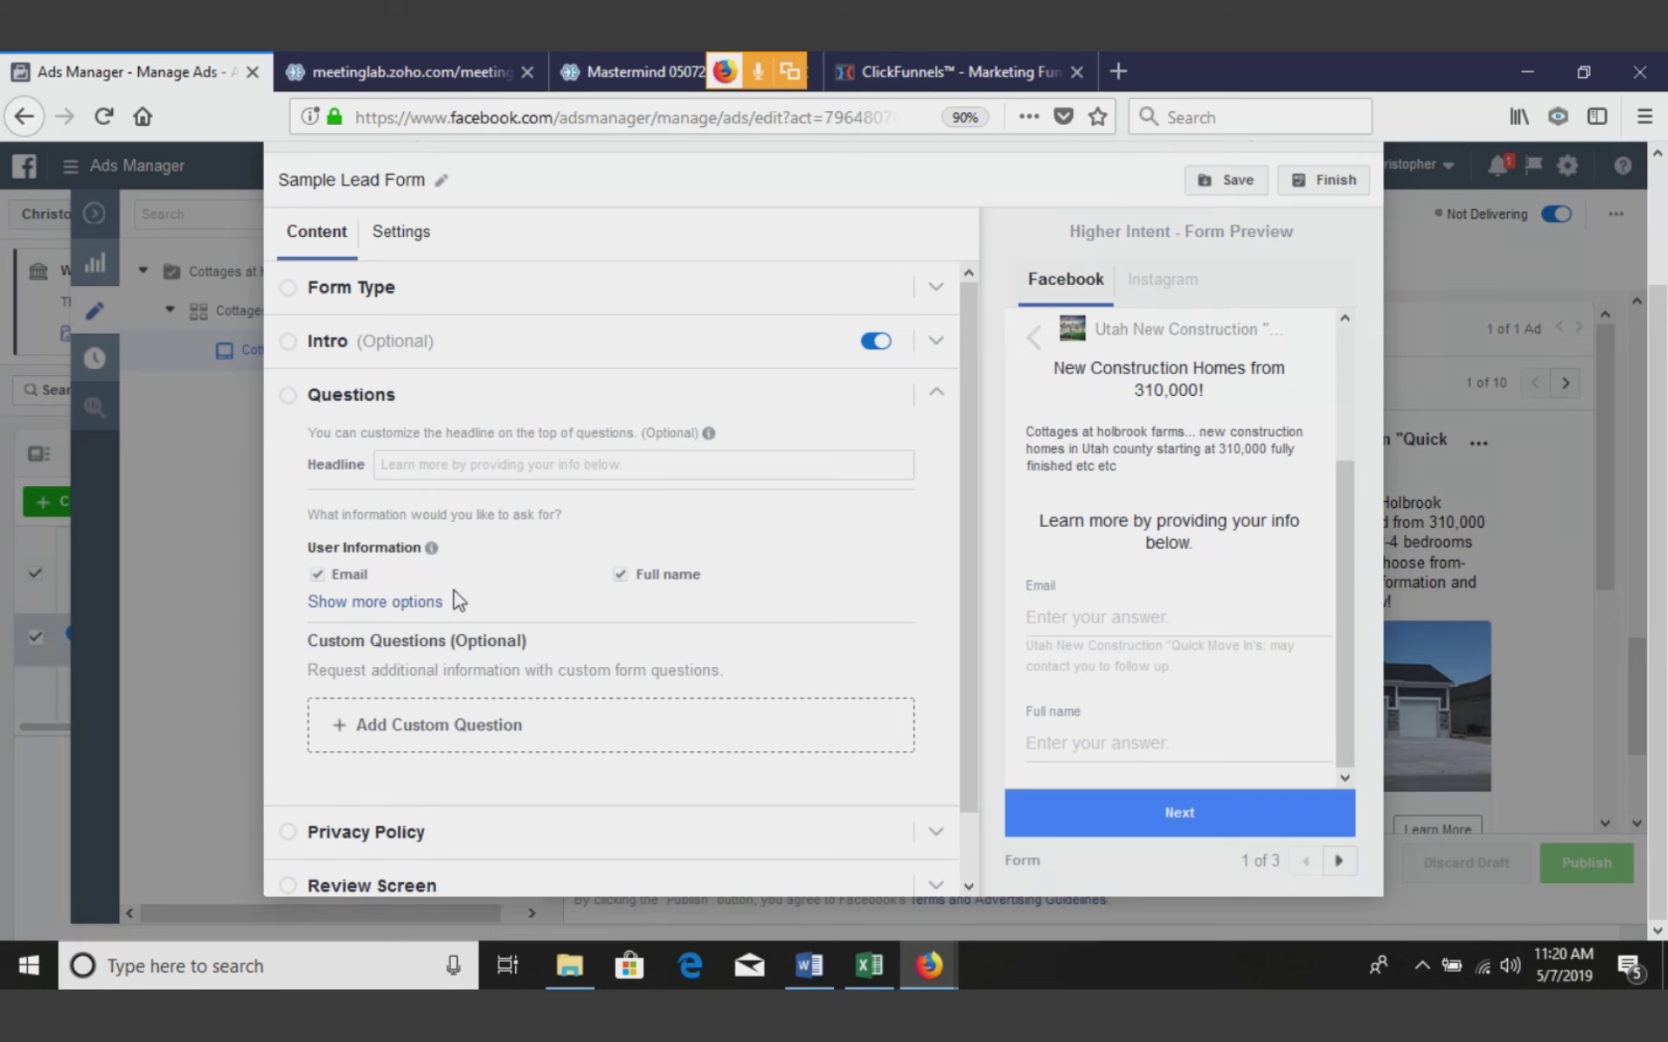
left_click(425, 608)
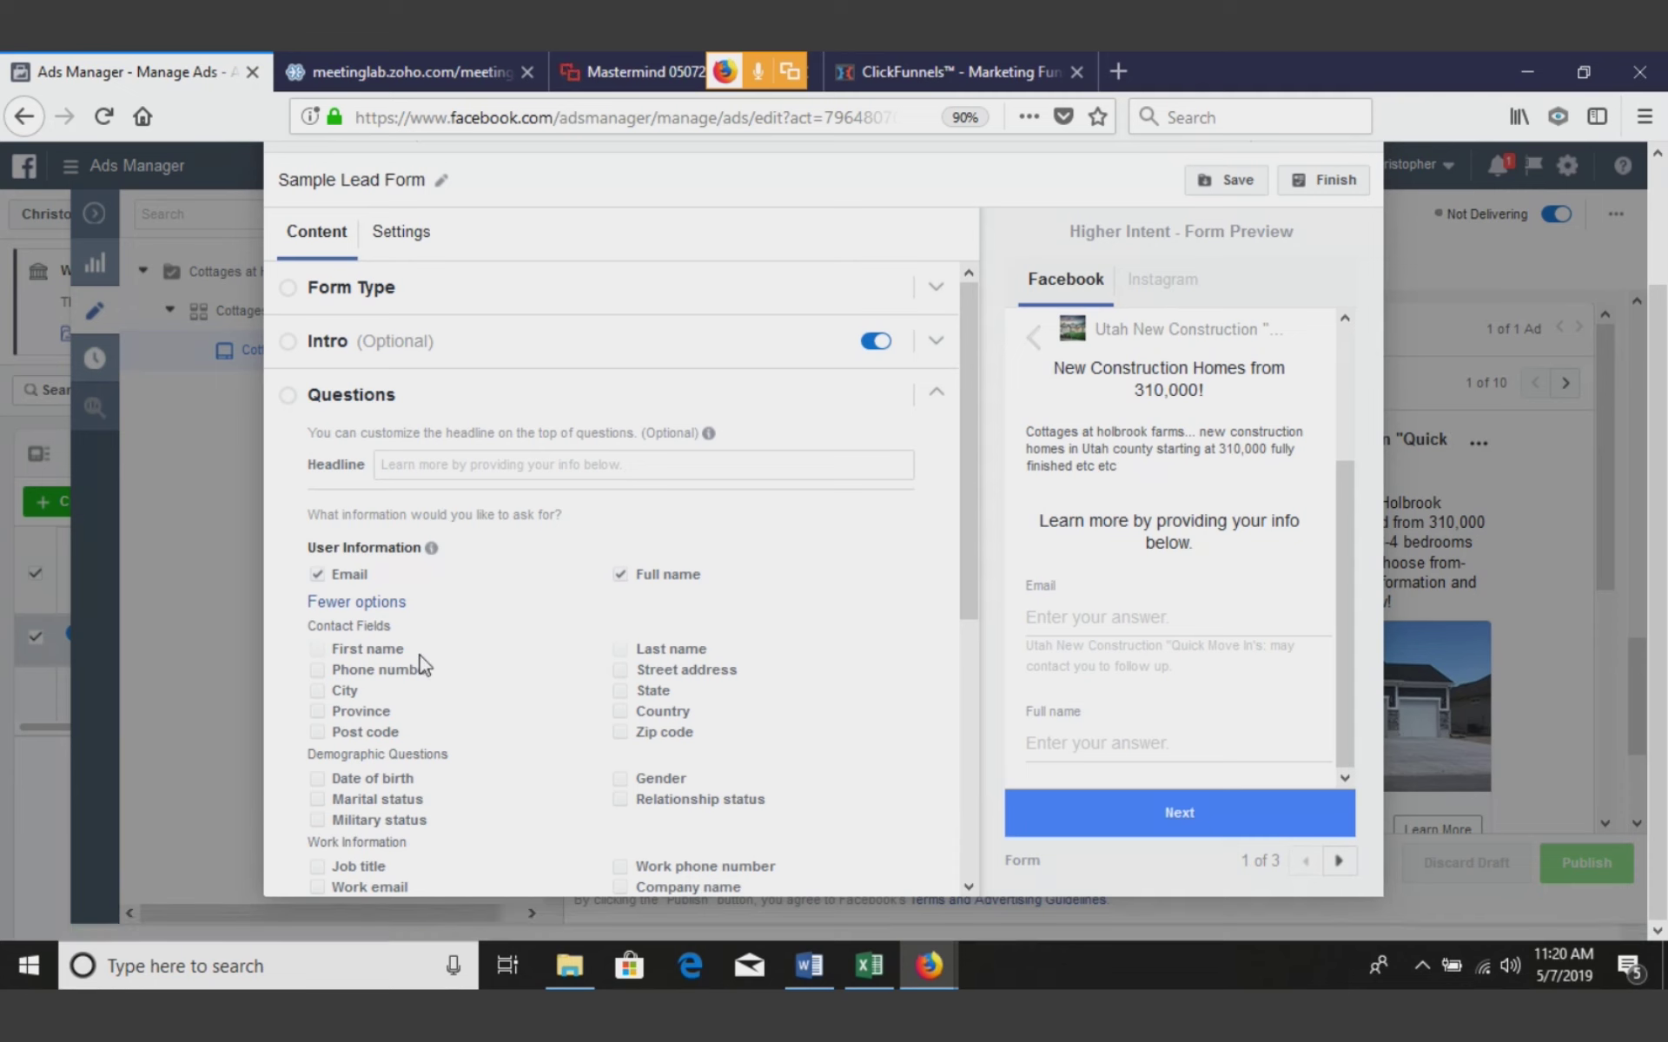
left_click(345, 670)
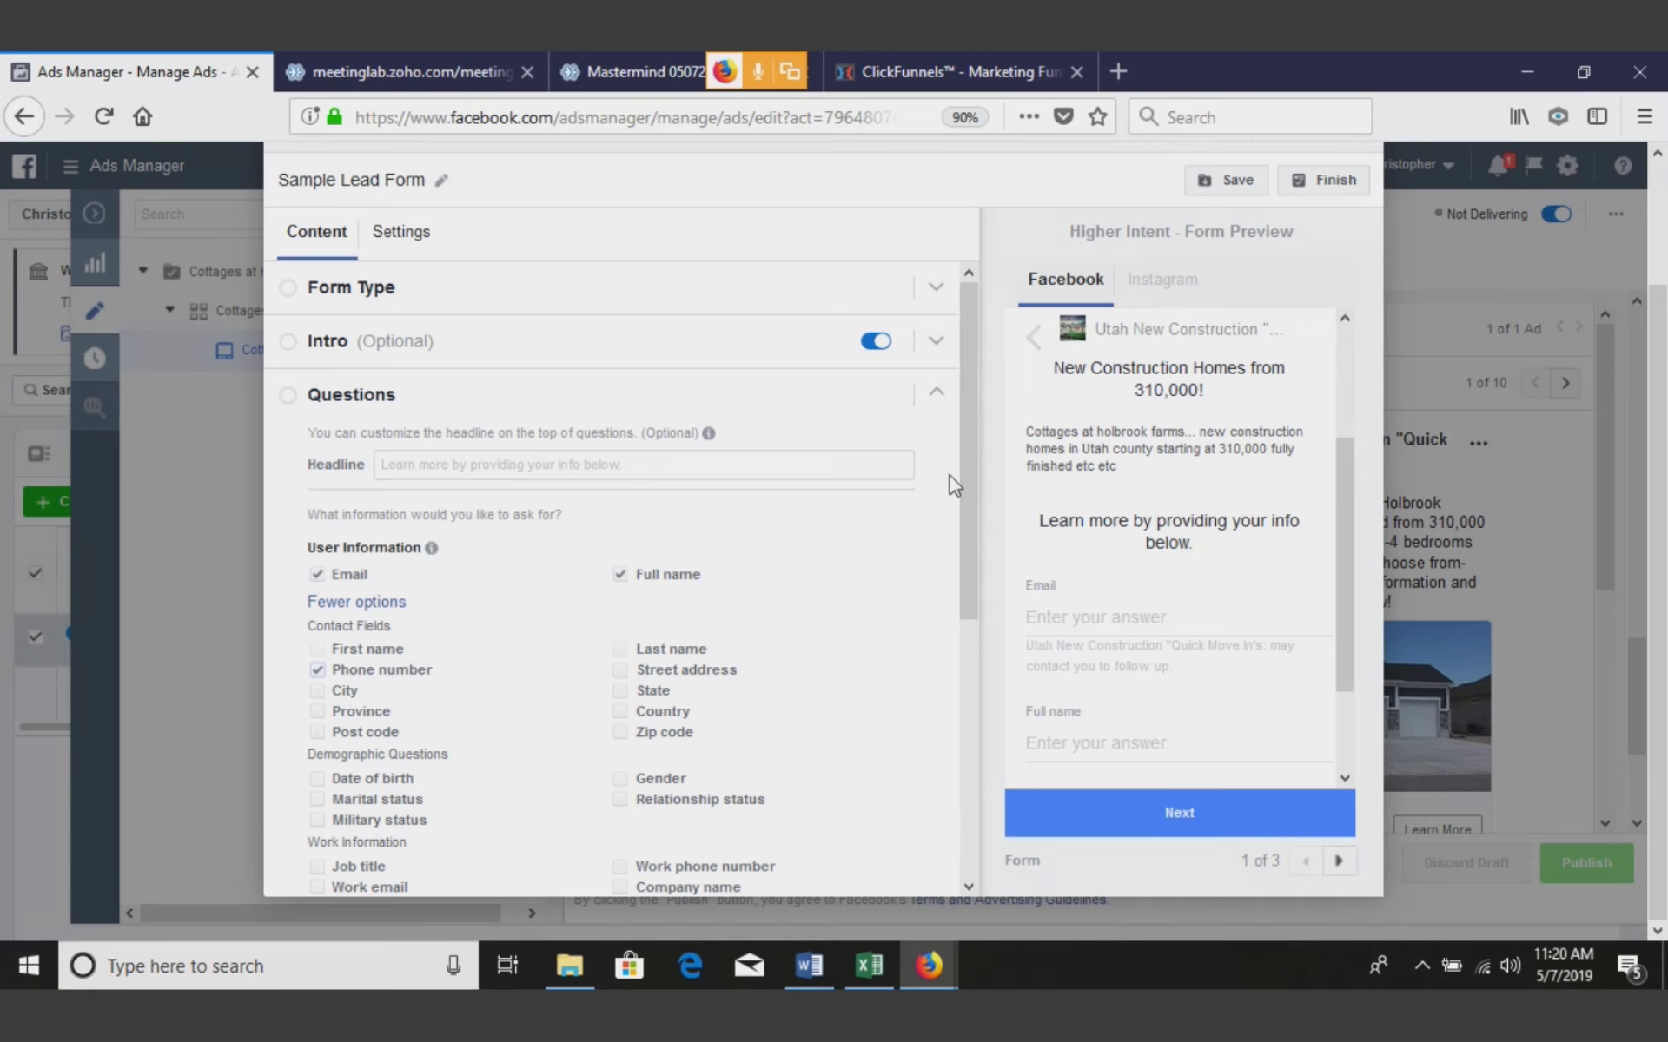
left_click_drag(966, 476, 967, 783)
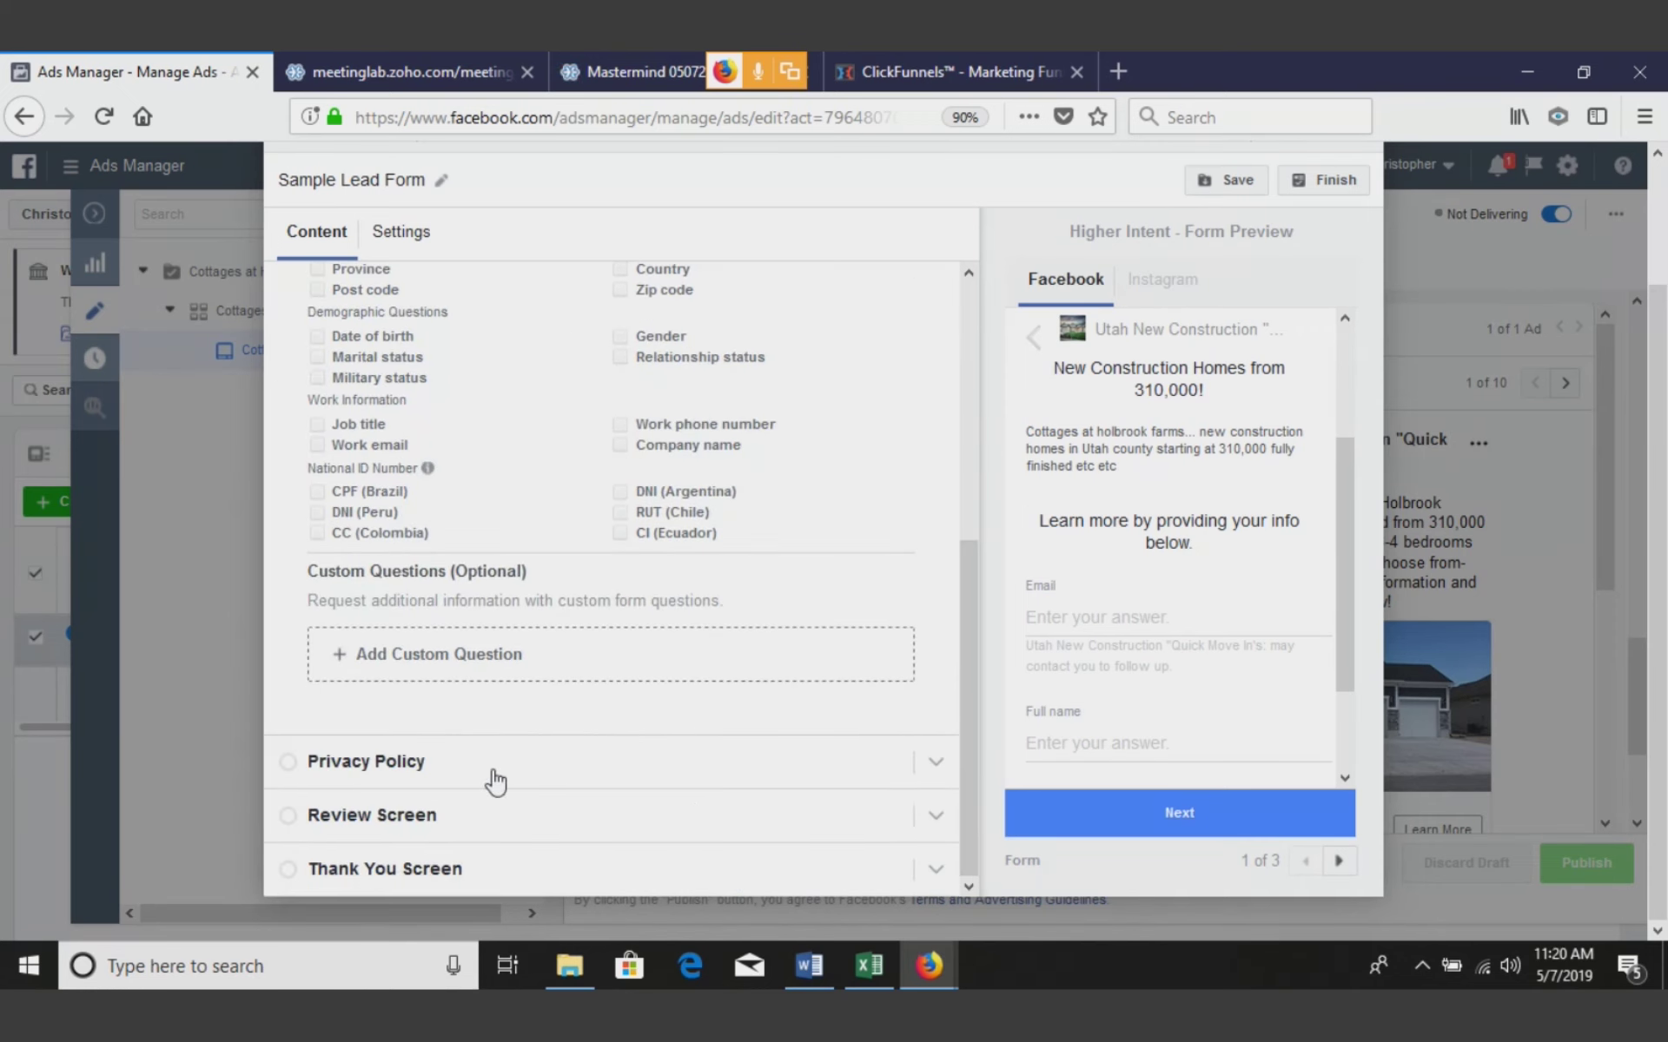
left_click(493, 773)
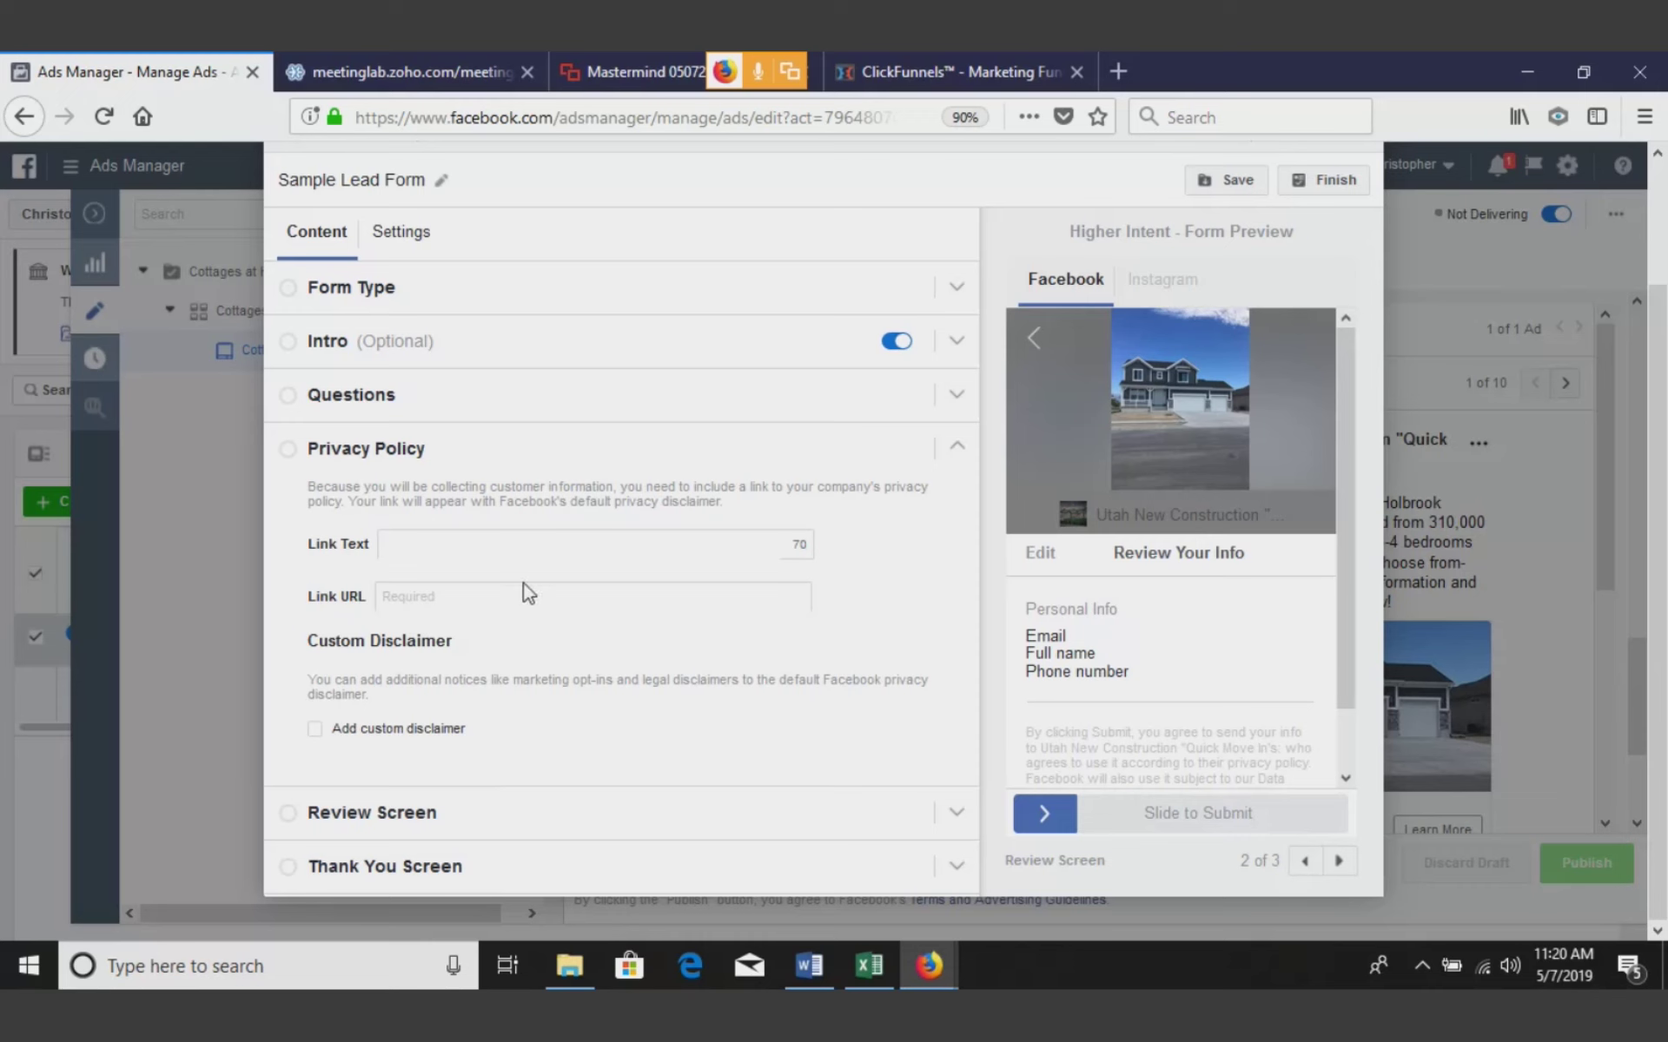
Select the privacy policy Link URL field and open Facebook in a new browser tab
left_click(491, 588)
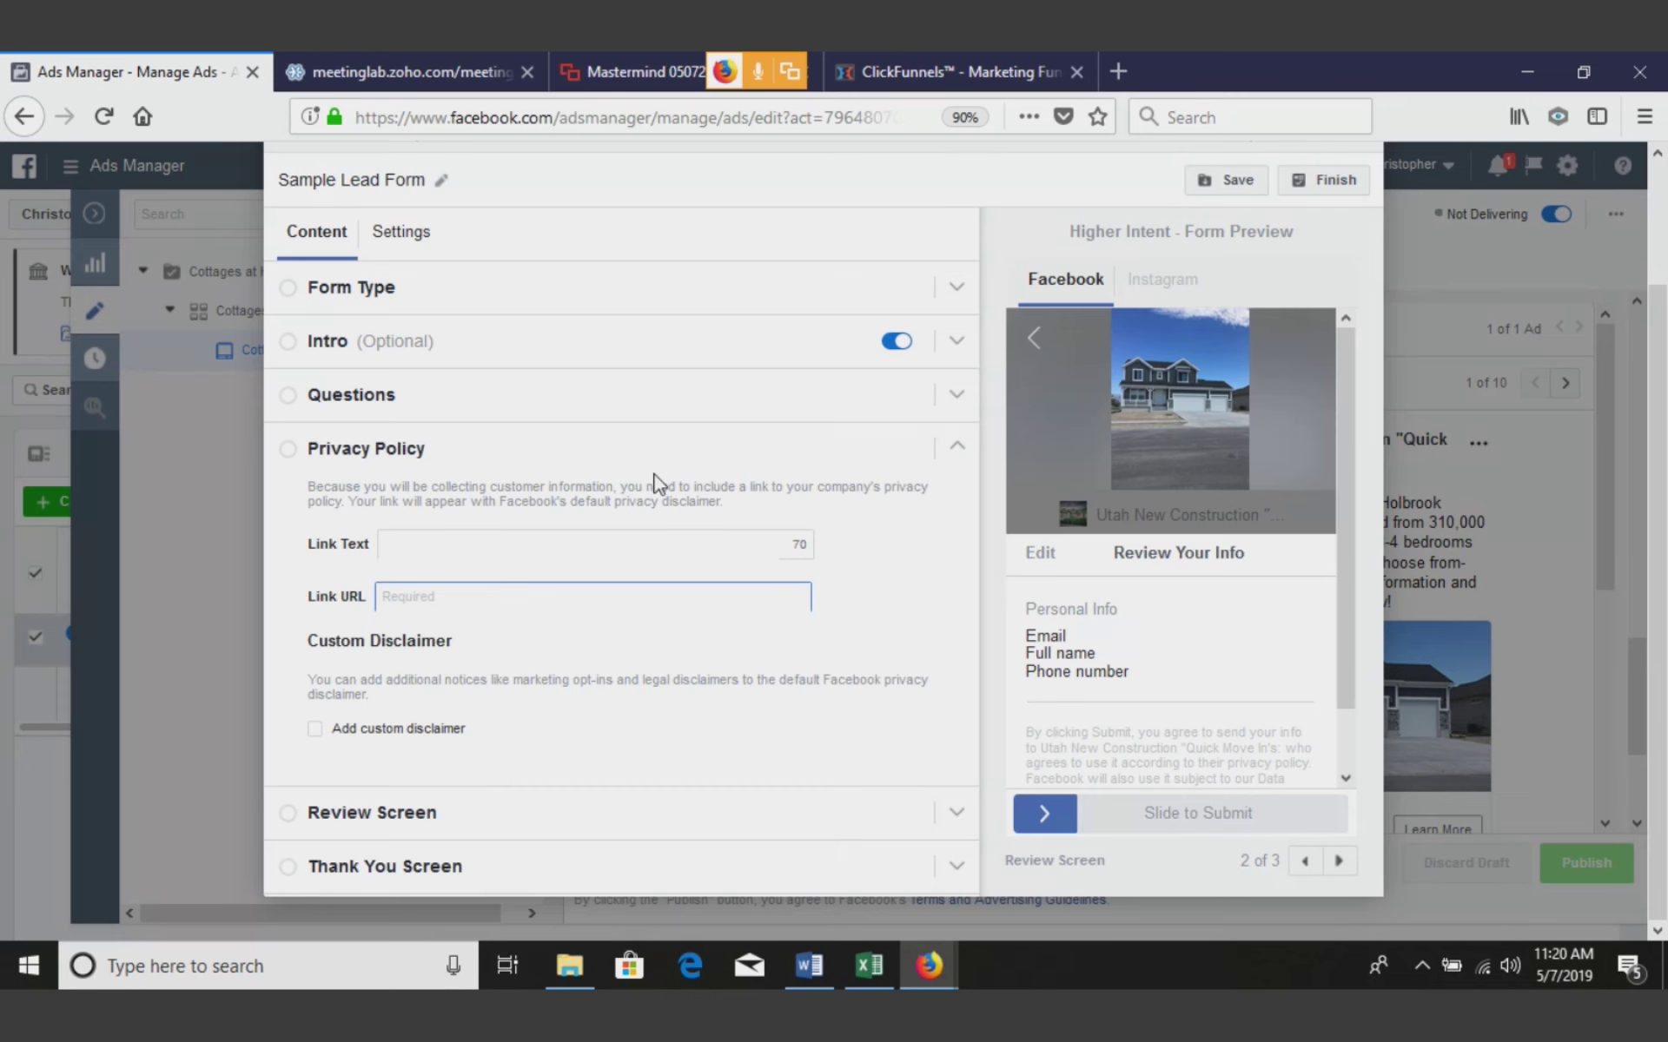
key("ctrl+t")
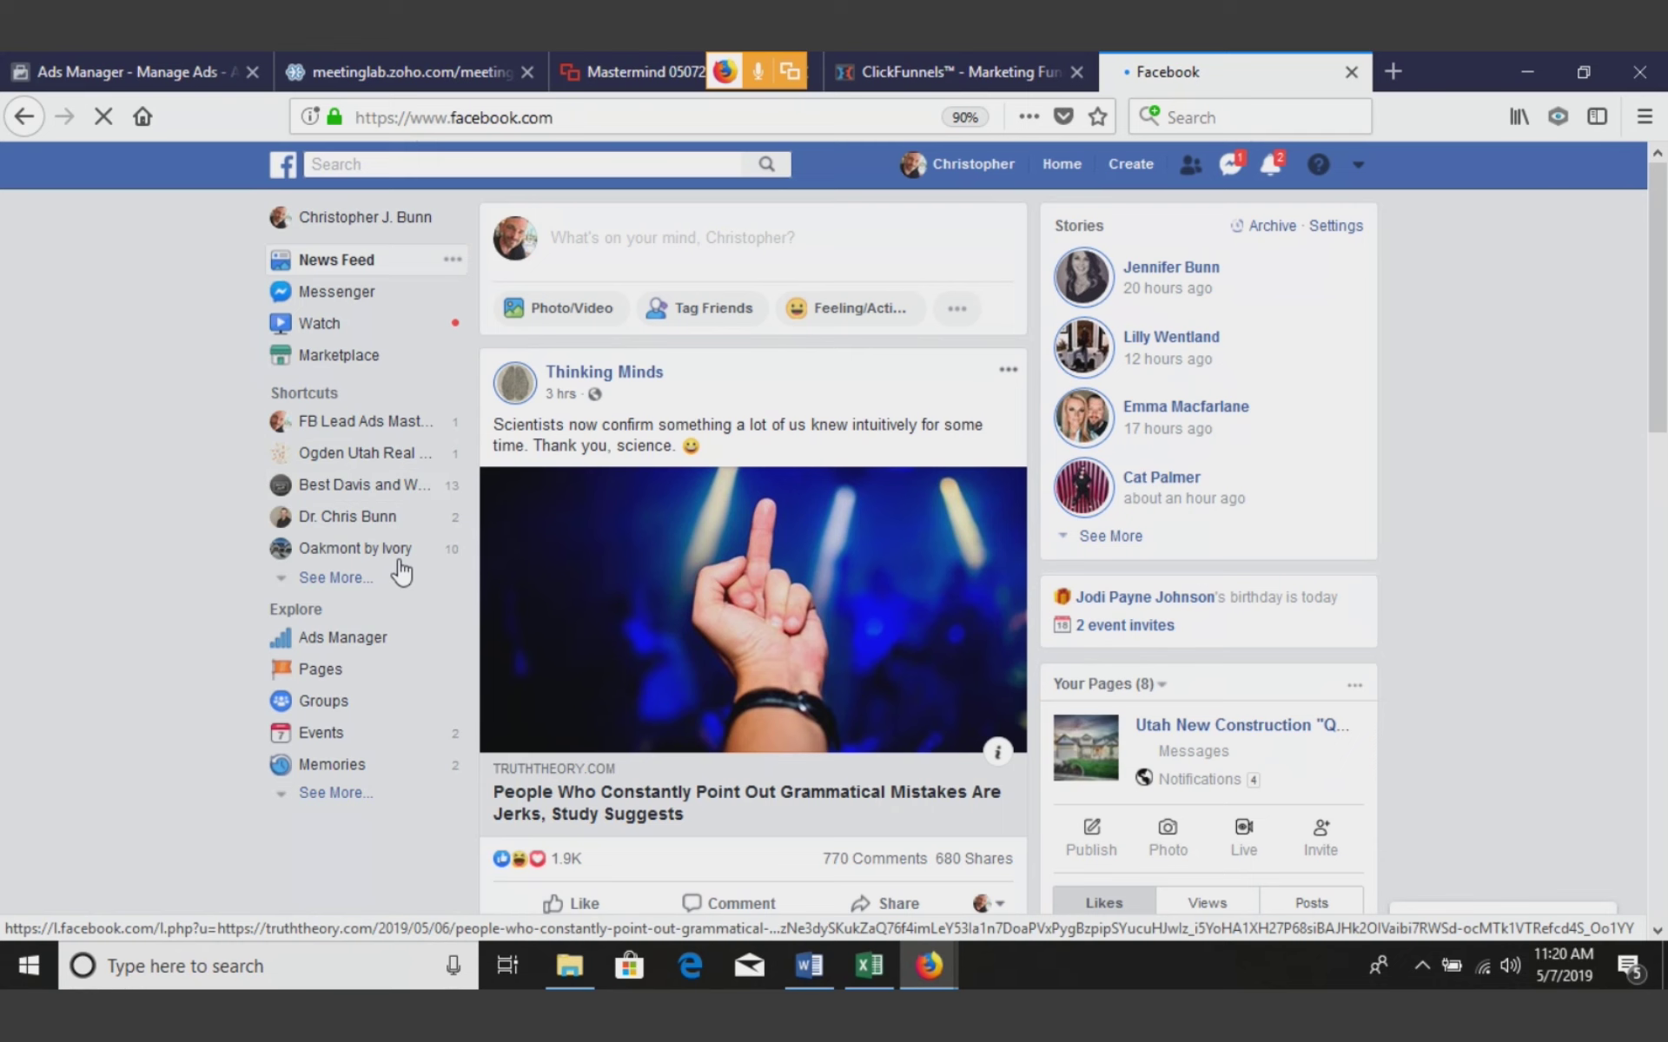
Use the Utah New Construction page's web address as the privacy policy Link URL
left_click(315, 579)
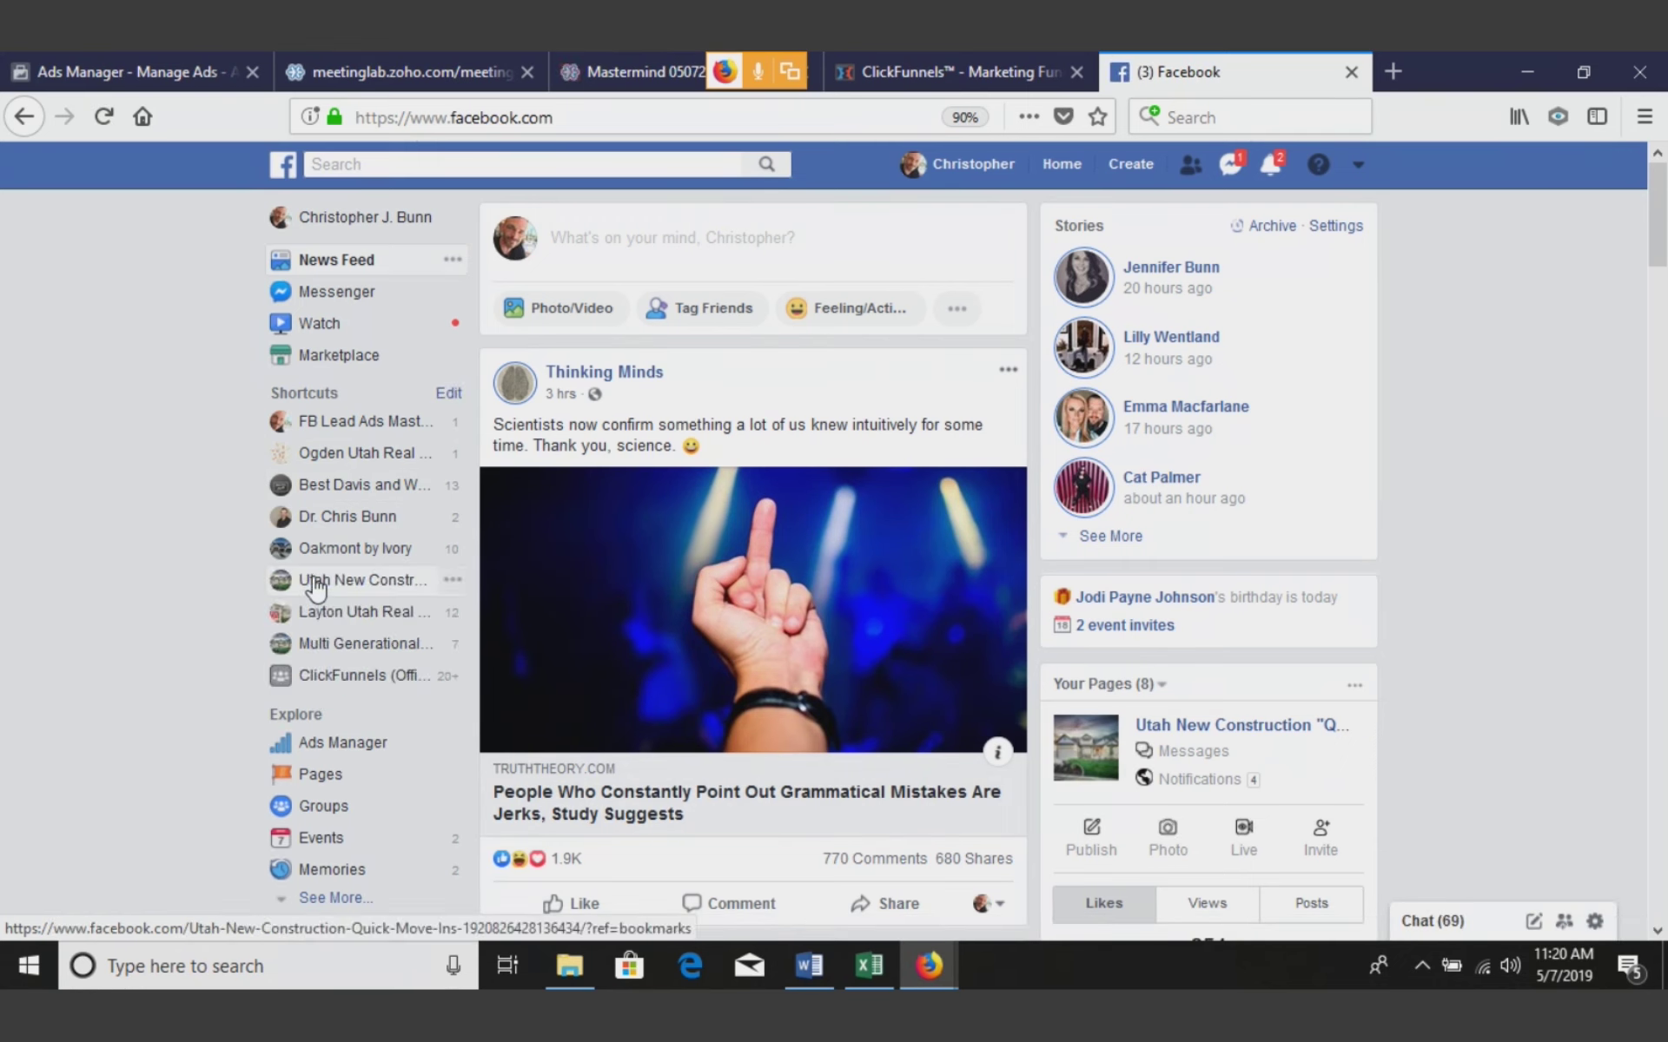
left_click(371, 582)
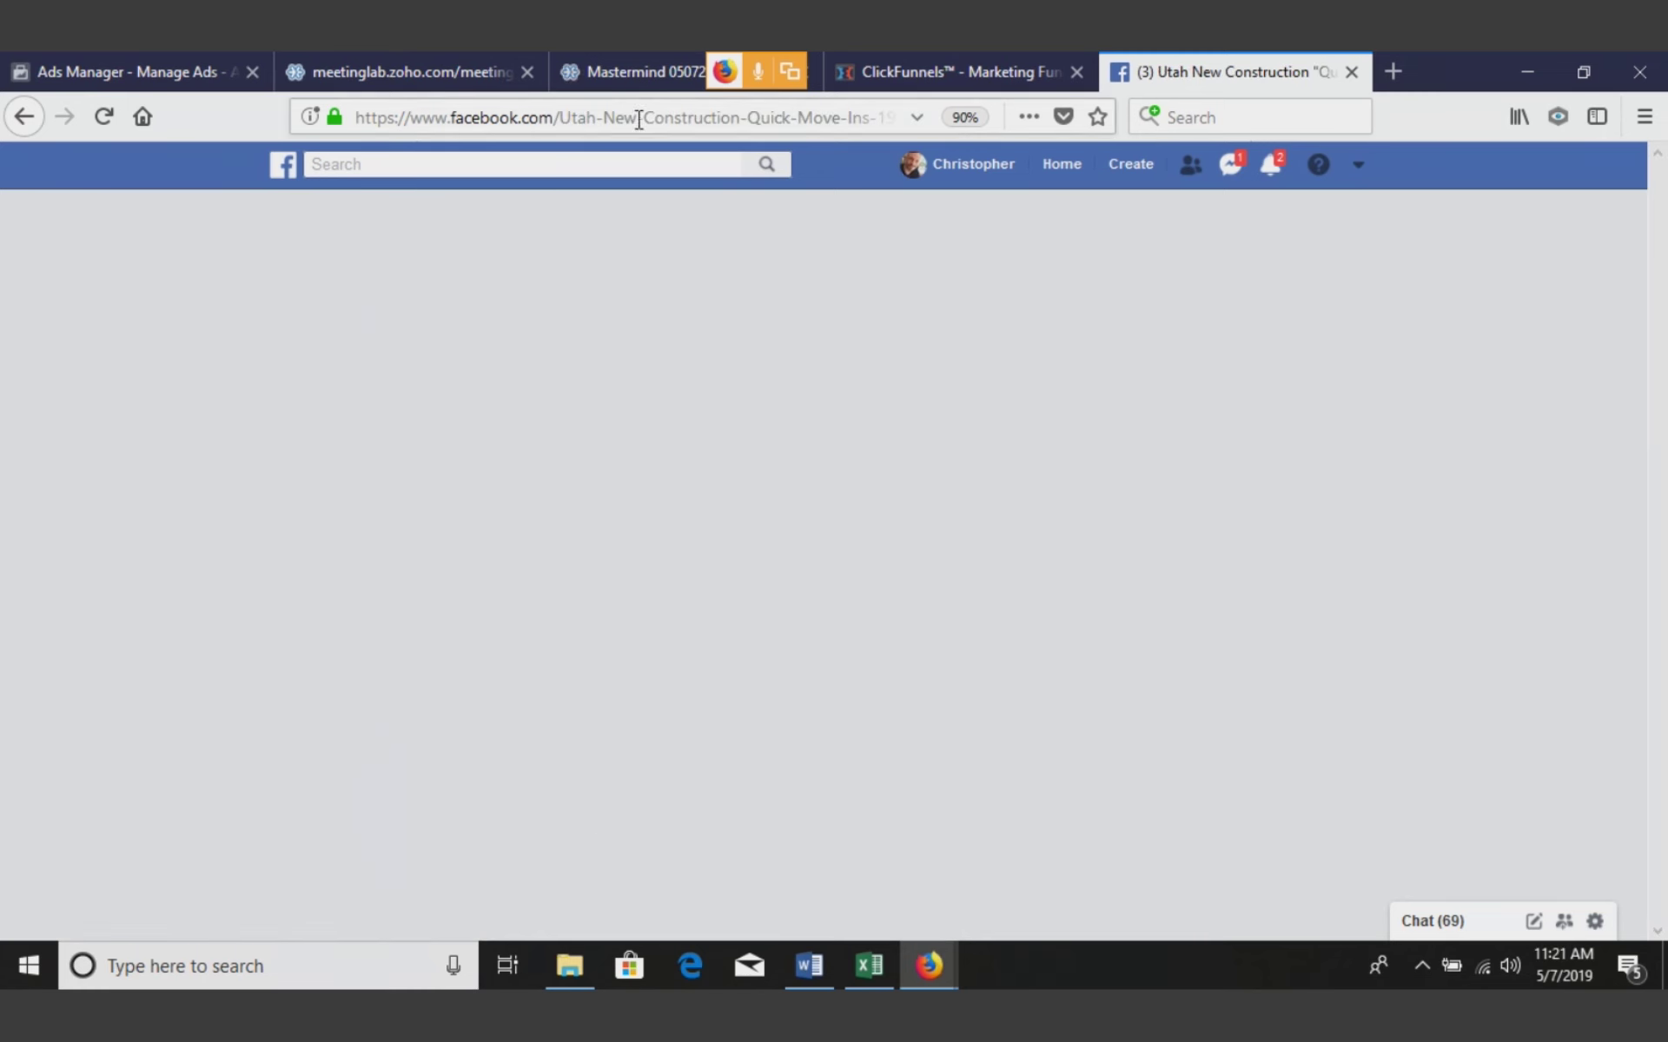
left_click(643, 118)
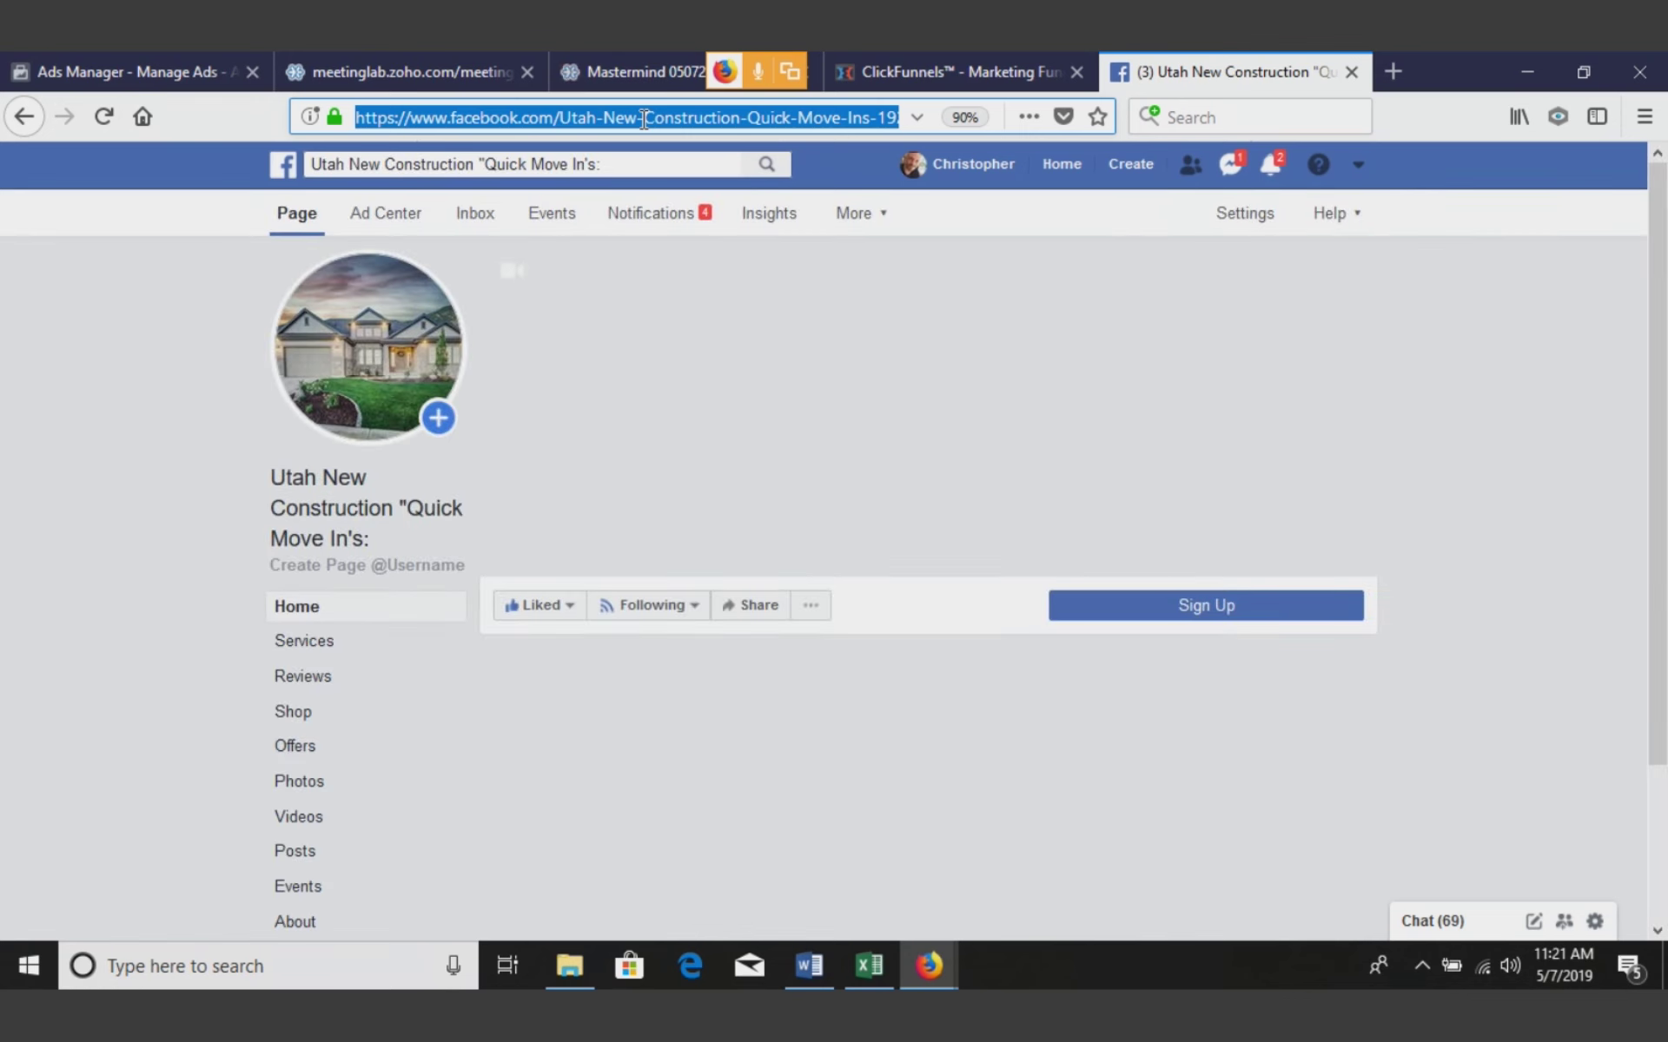
key("ctrl+Tab")
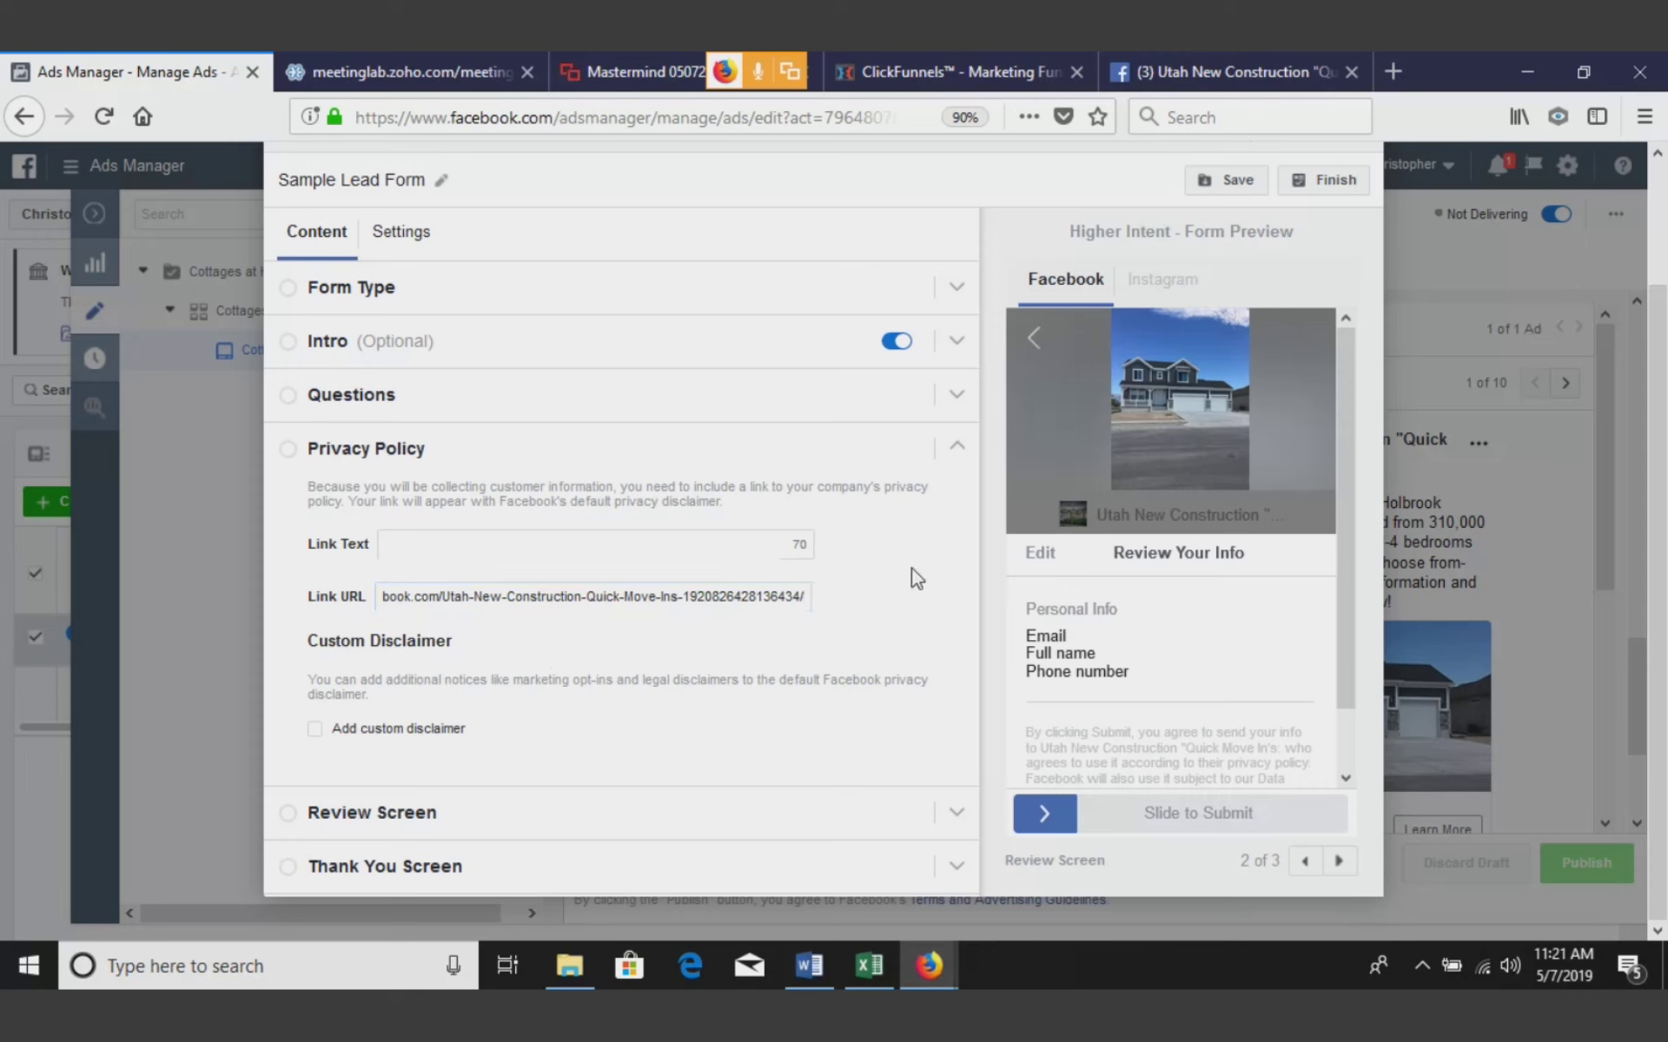
Set the privacy policy link text to 'privacy policy'
left_click(457, 549)
type("privact")
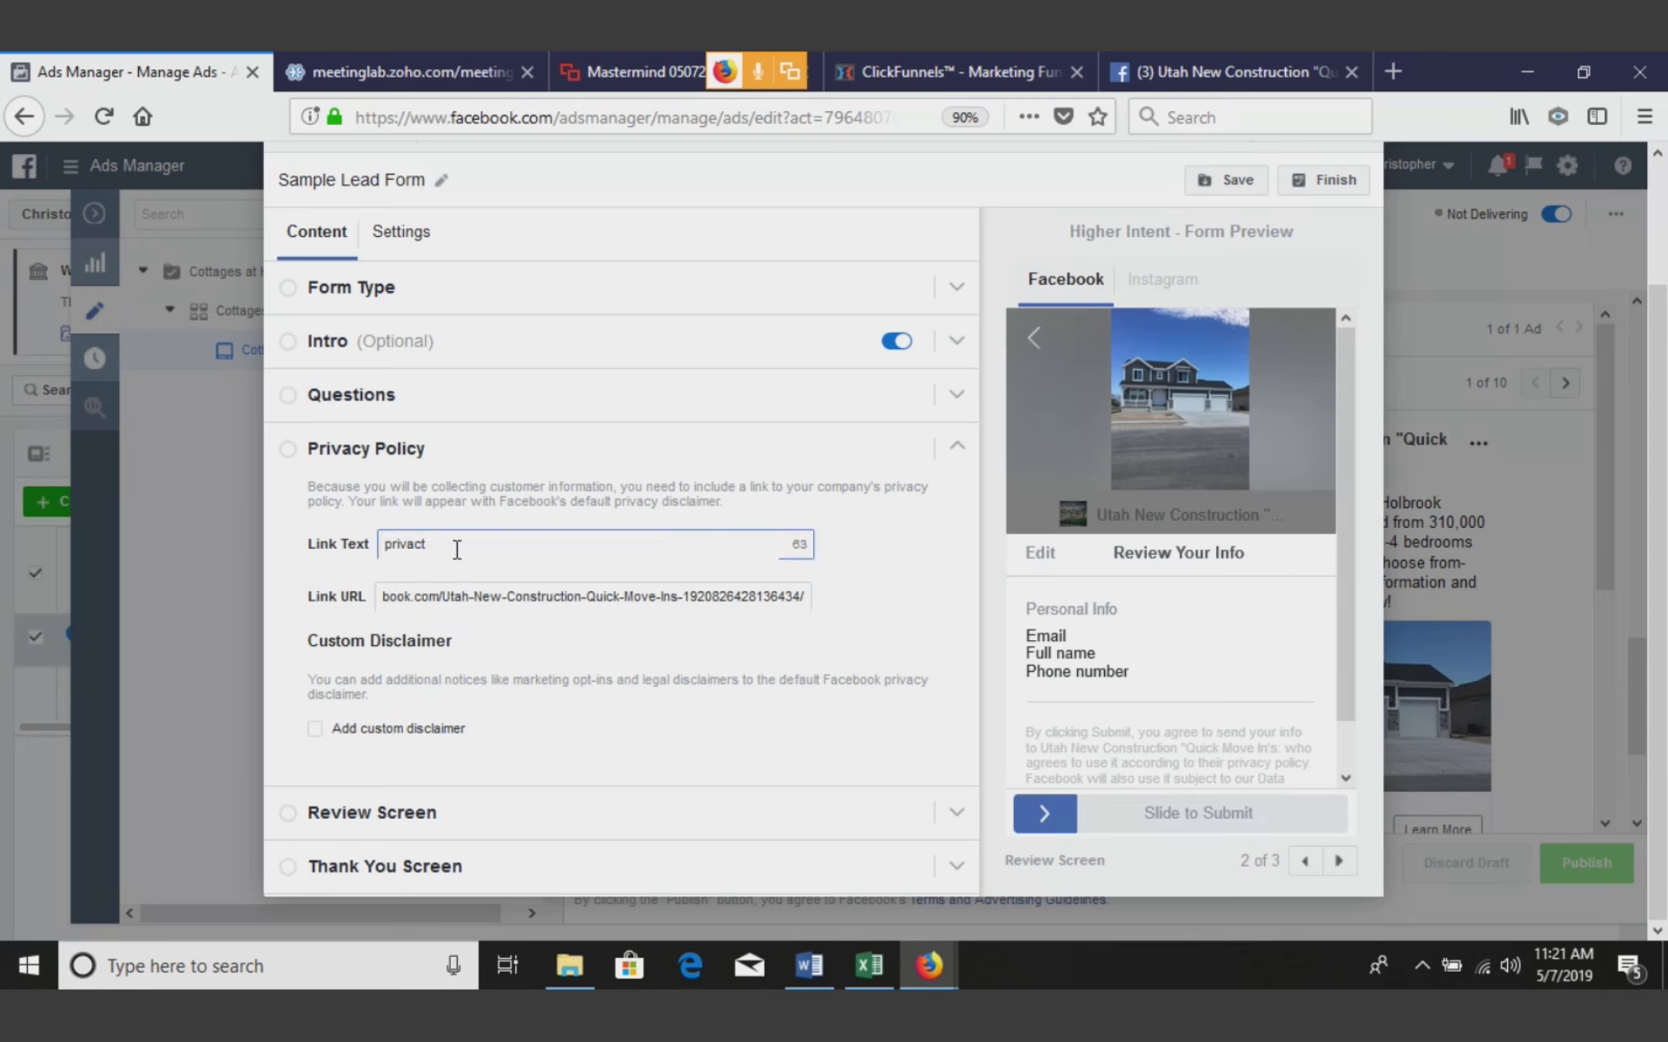
key("BackSpace")
type("y policy")
scroll(1340, 524, "down", 1)
scroll(1339, 525, "down", 1)
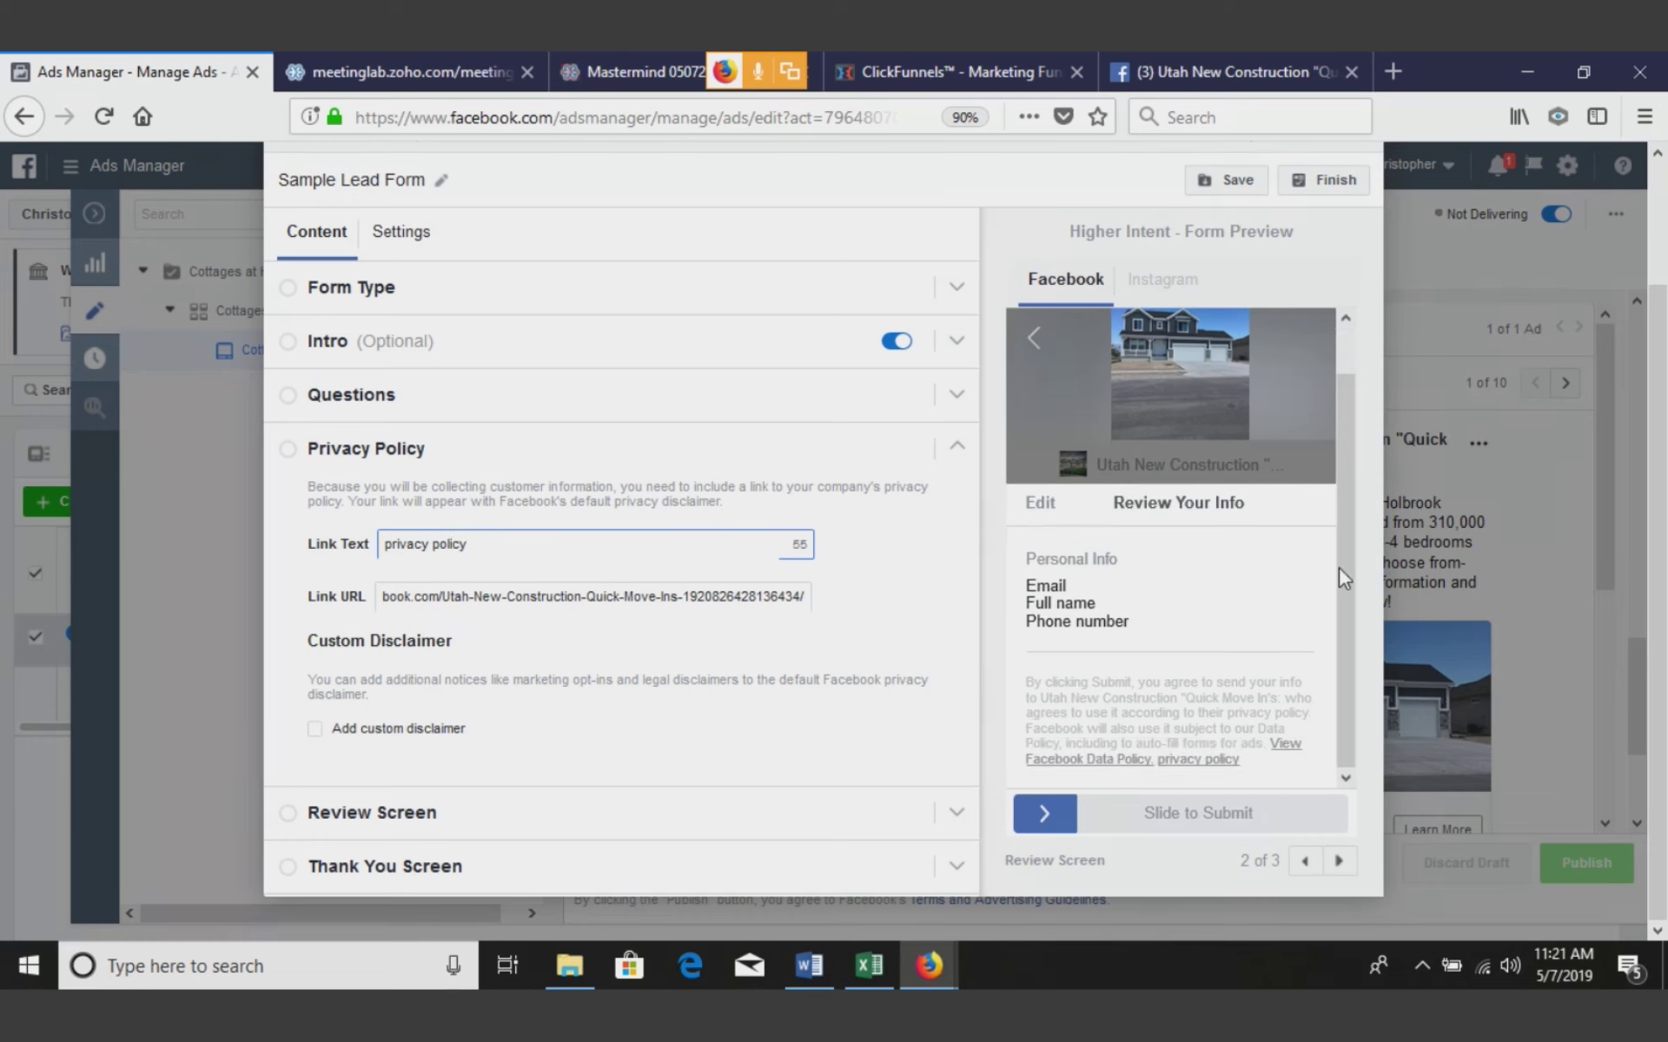
left_click(498, 826)
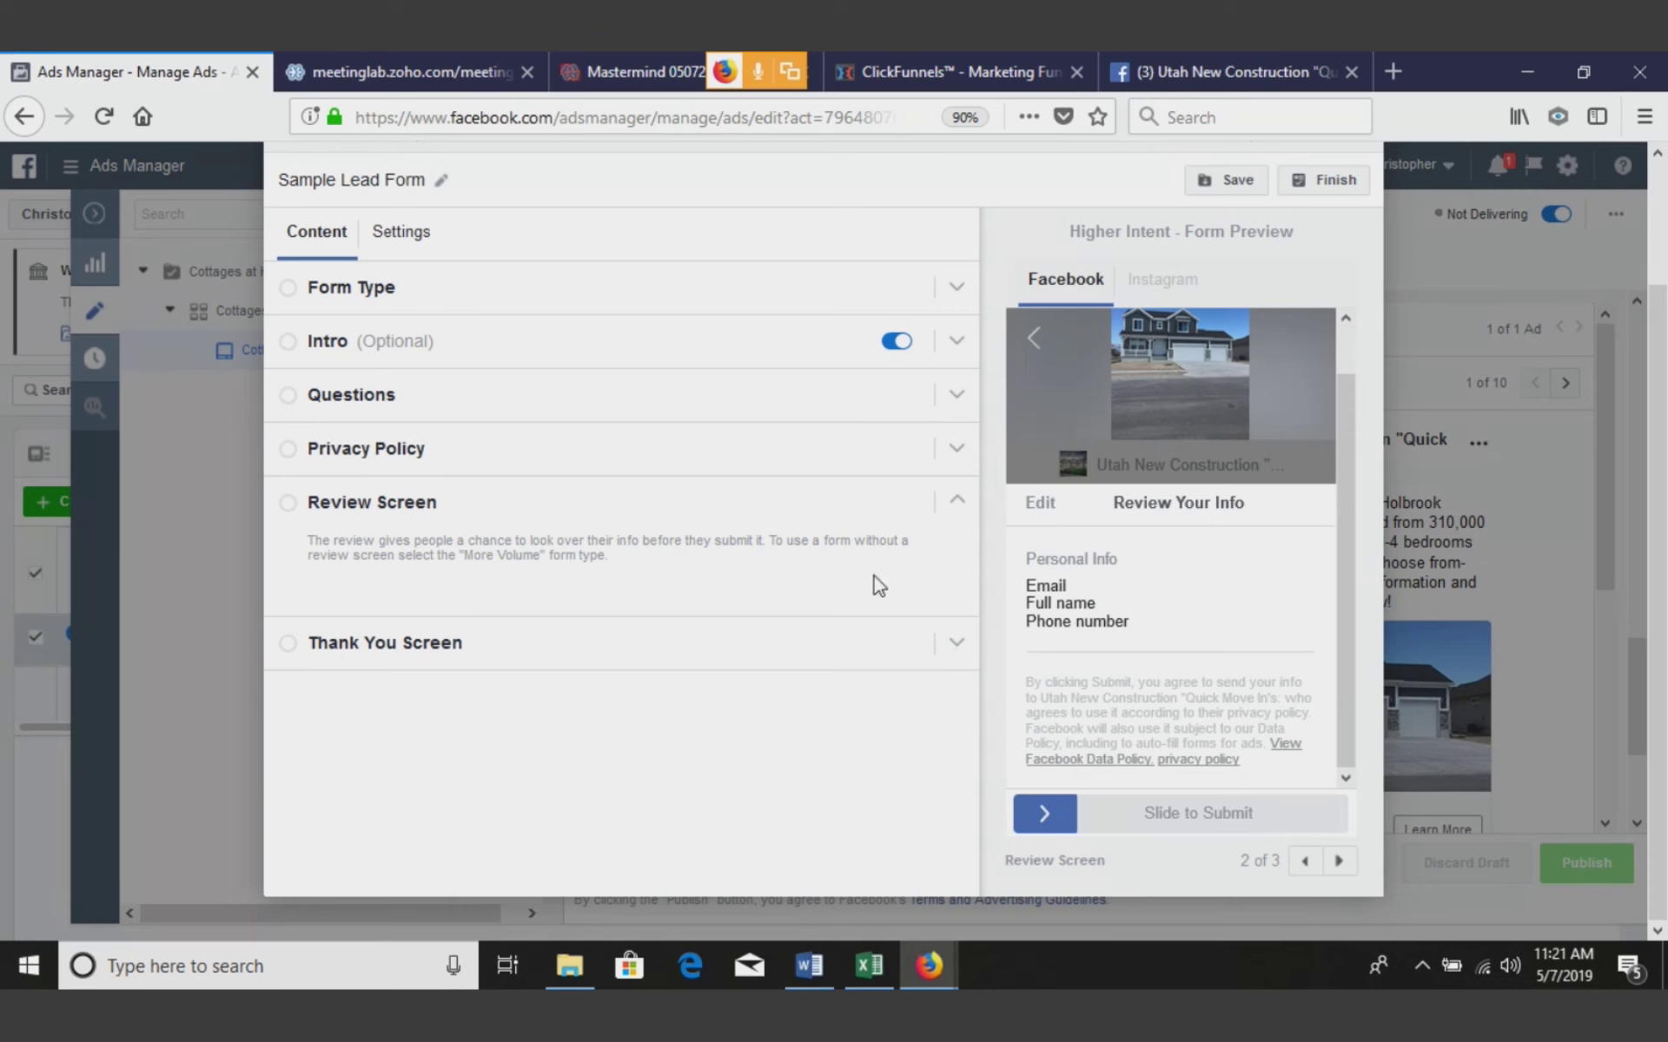
Set the thank-you screen's Website Link to the Utah New Construction page and save the form draft
left_click(429, 655)
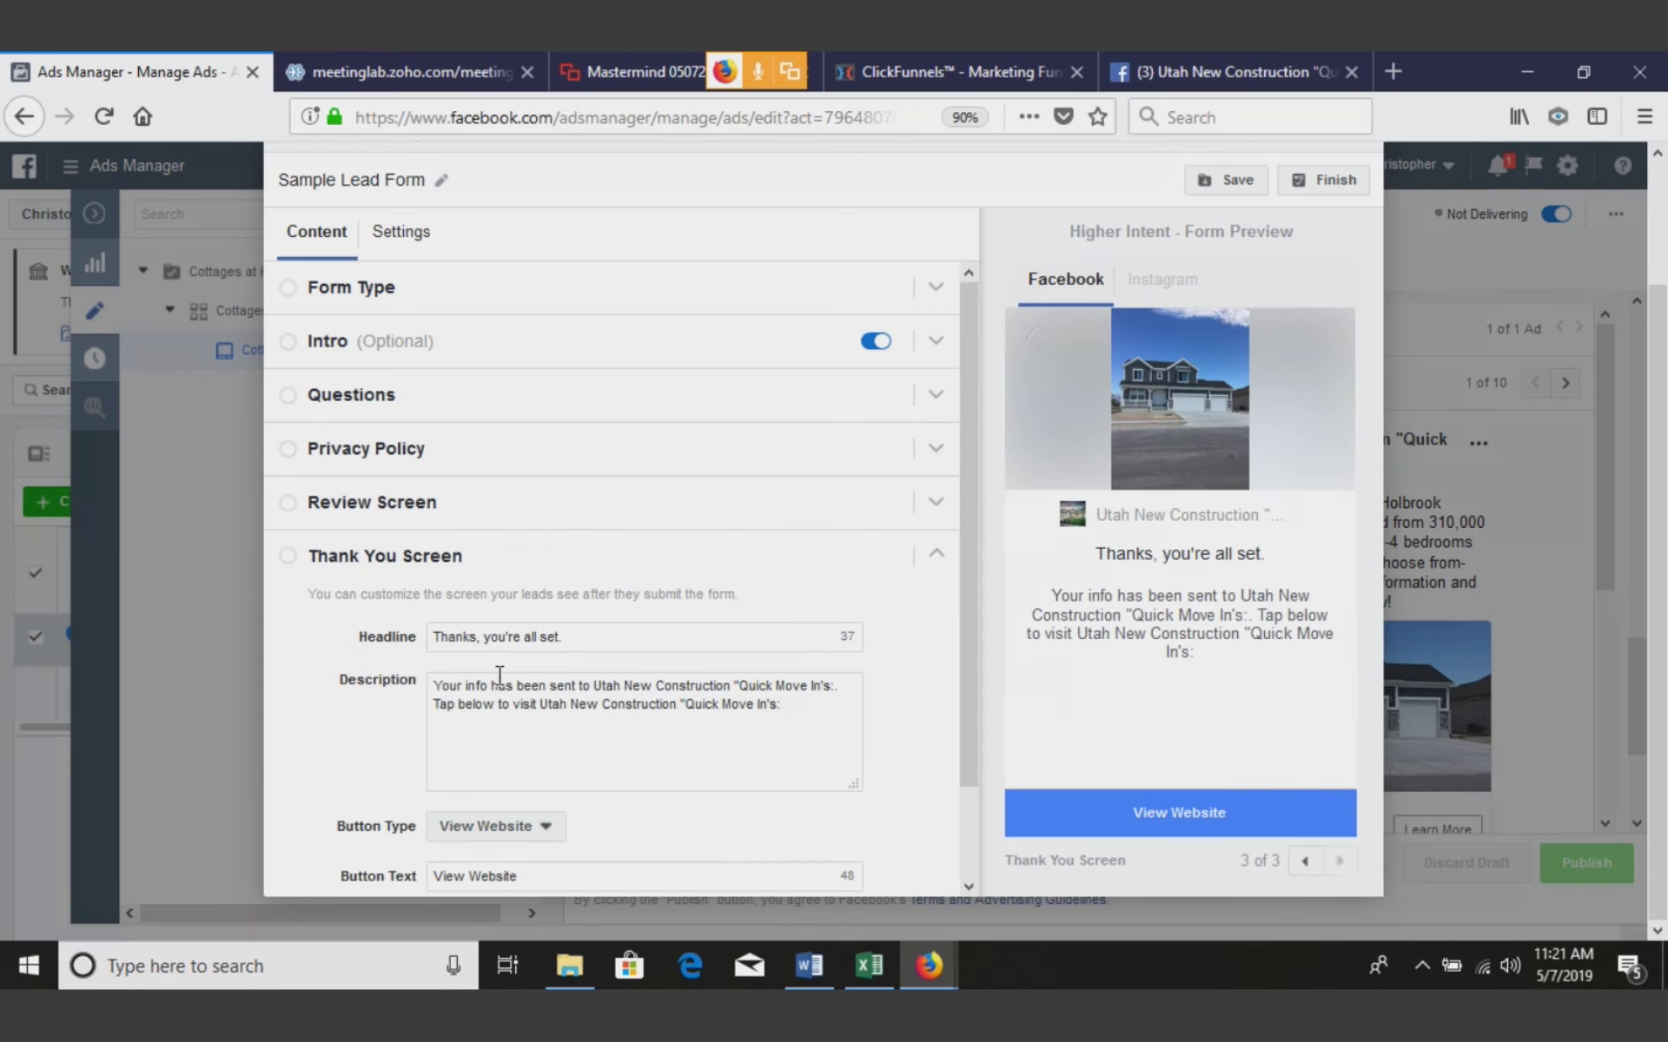
left_click_drag(964, 515, 964, 609)
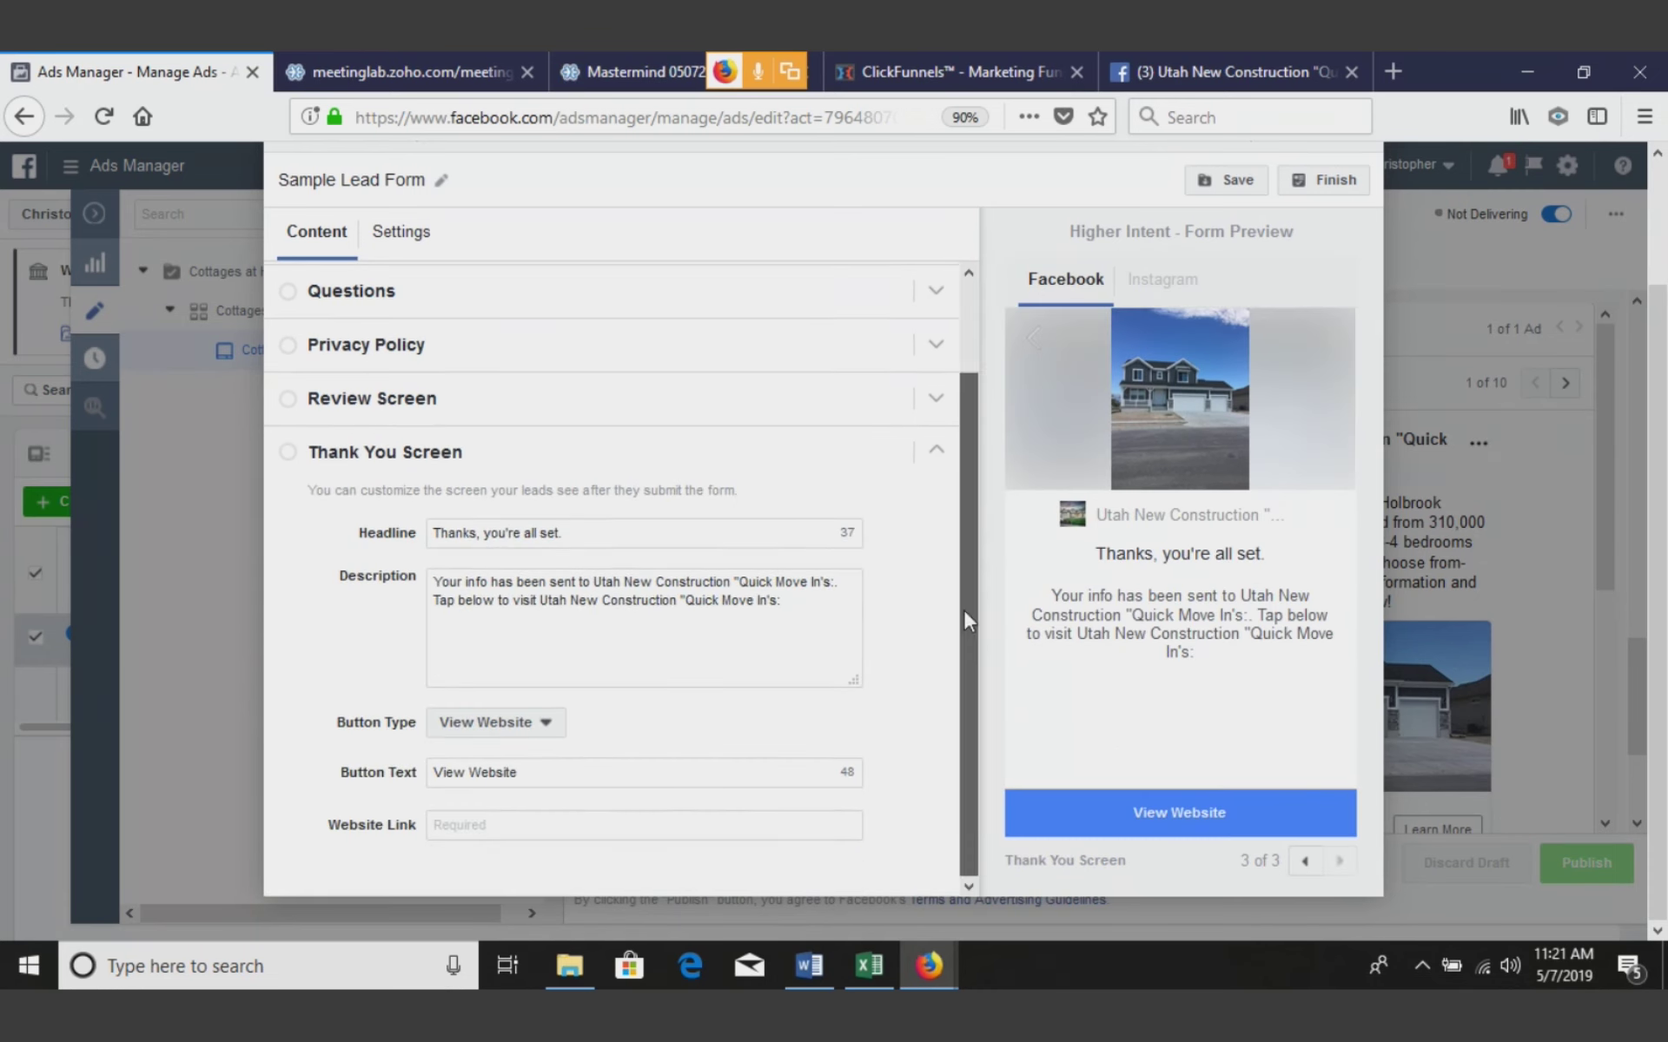
left_click(545, 825)
key("ctrl+v")
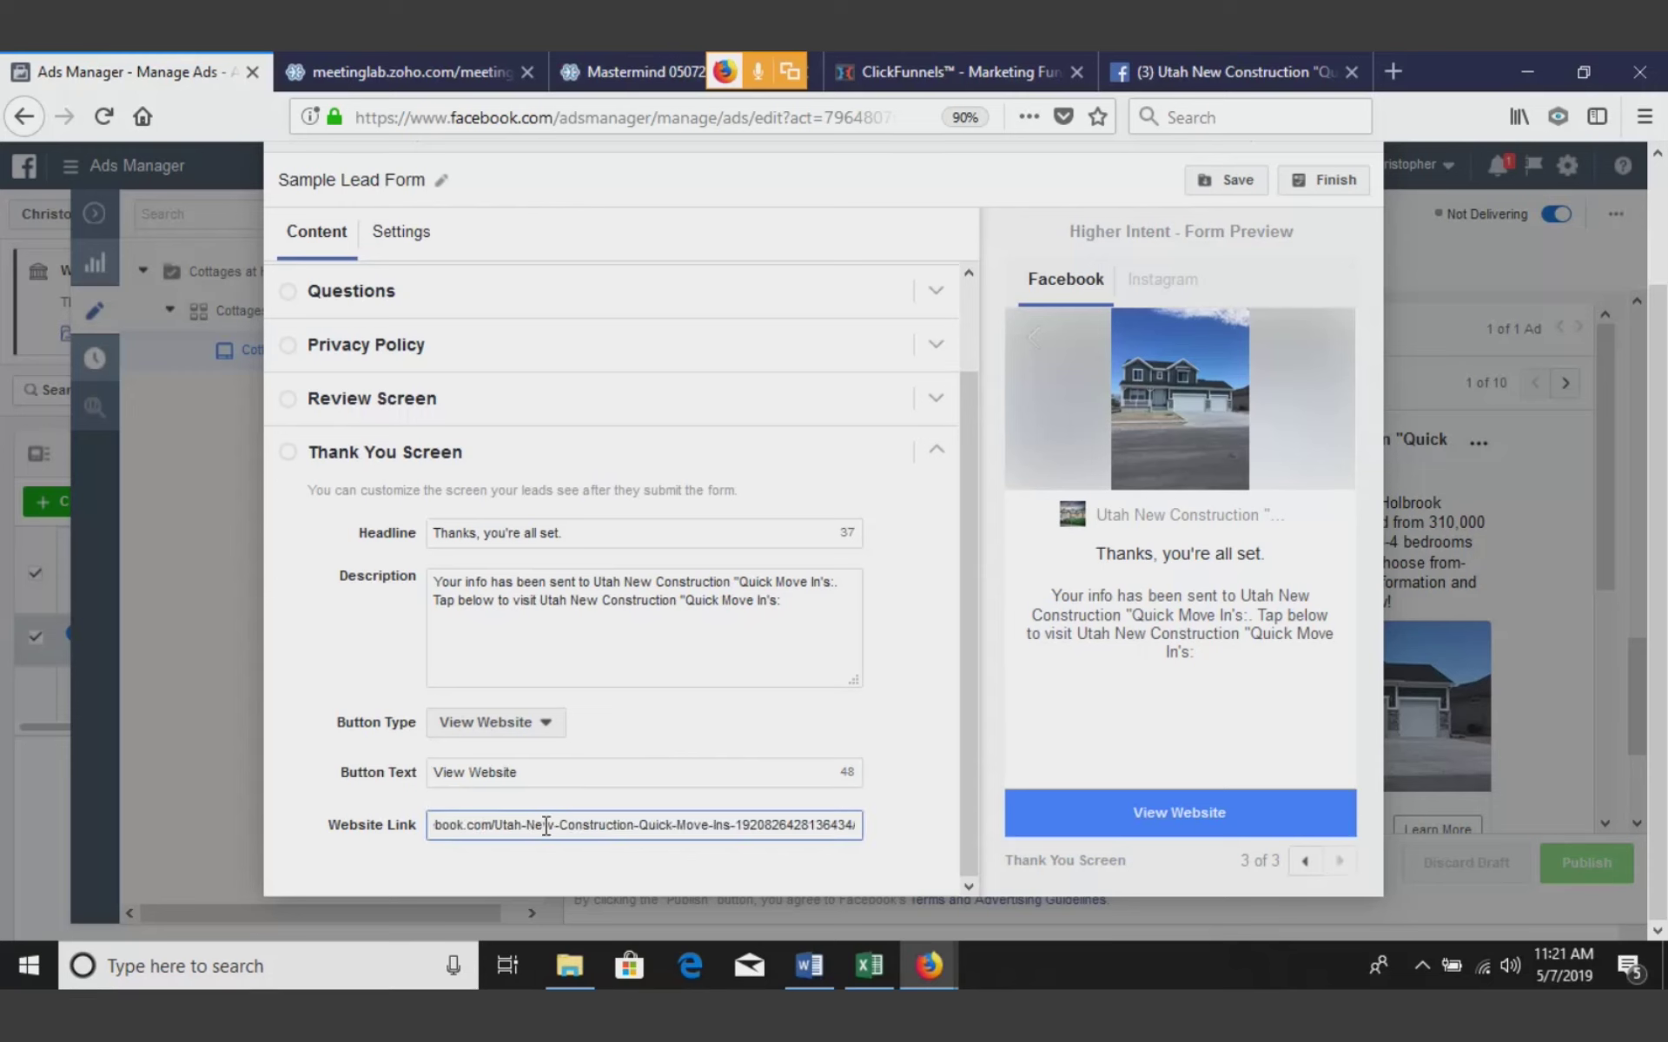
left_click(919, 748)
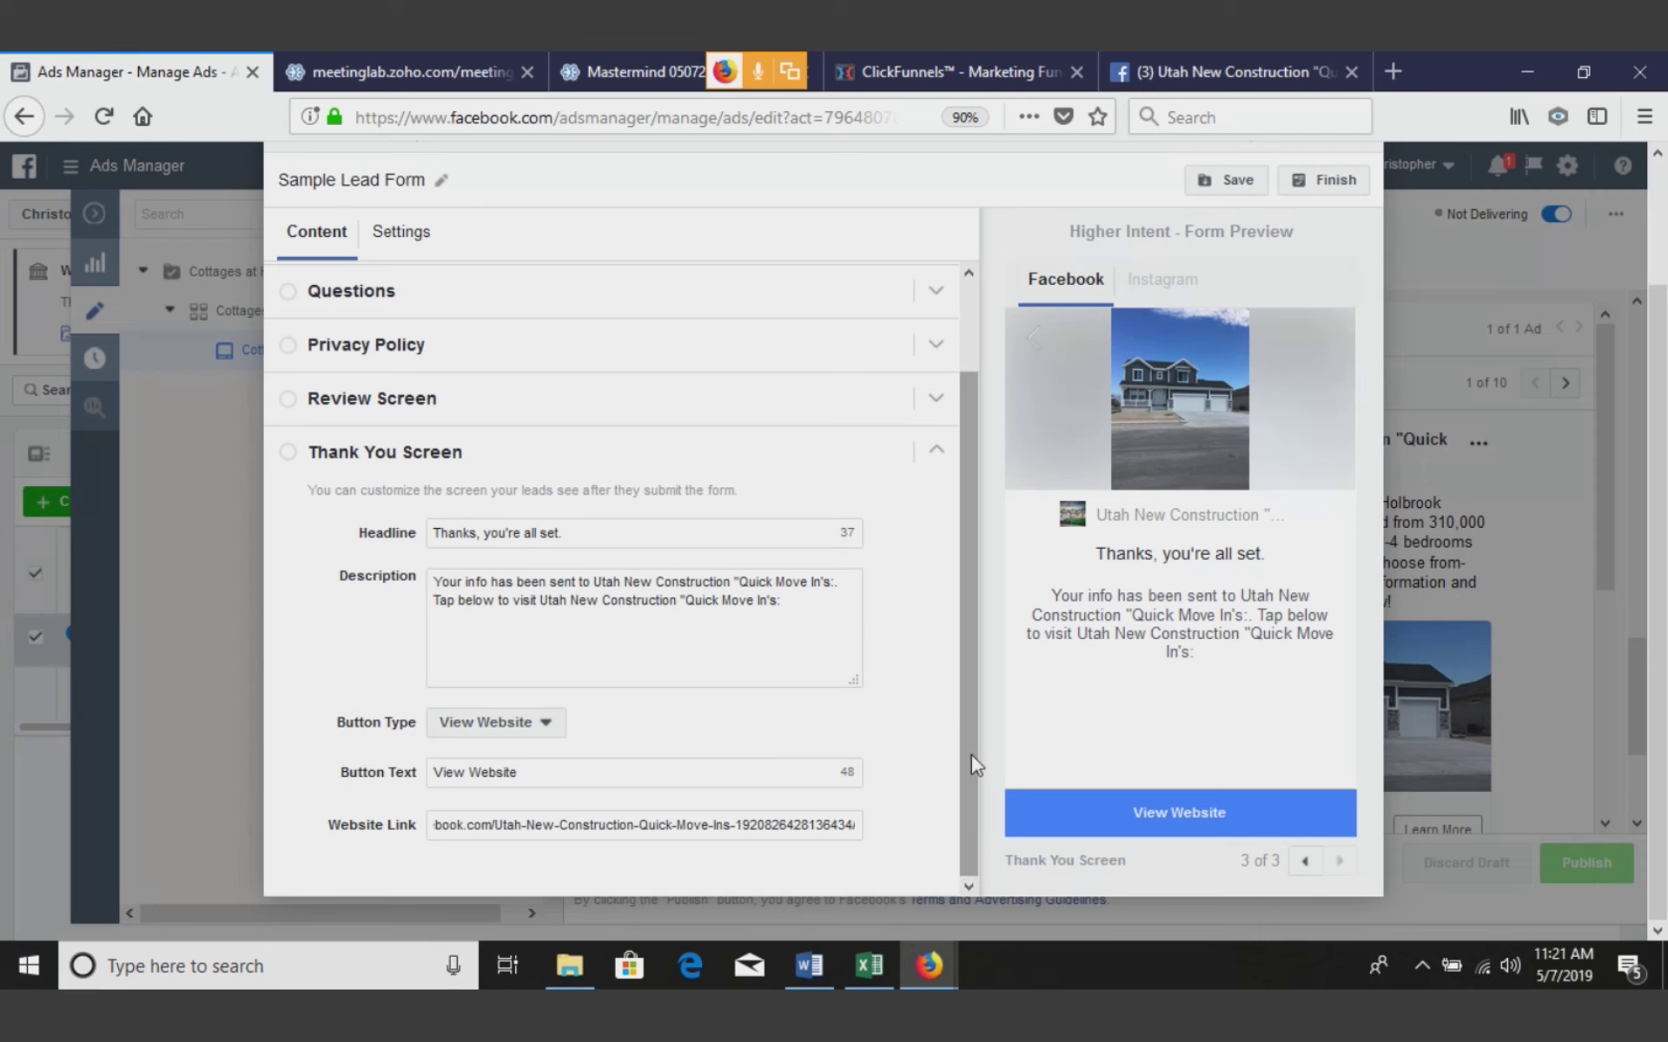
left_click_drag(971, 754, 966, 570)
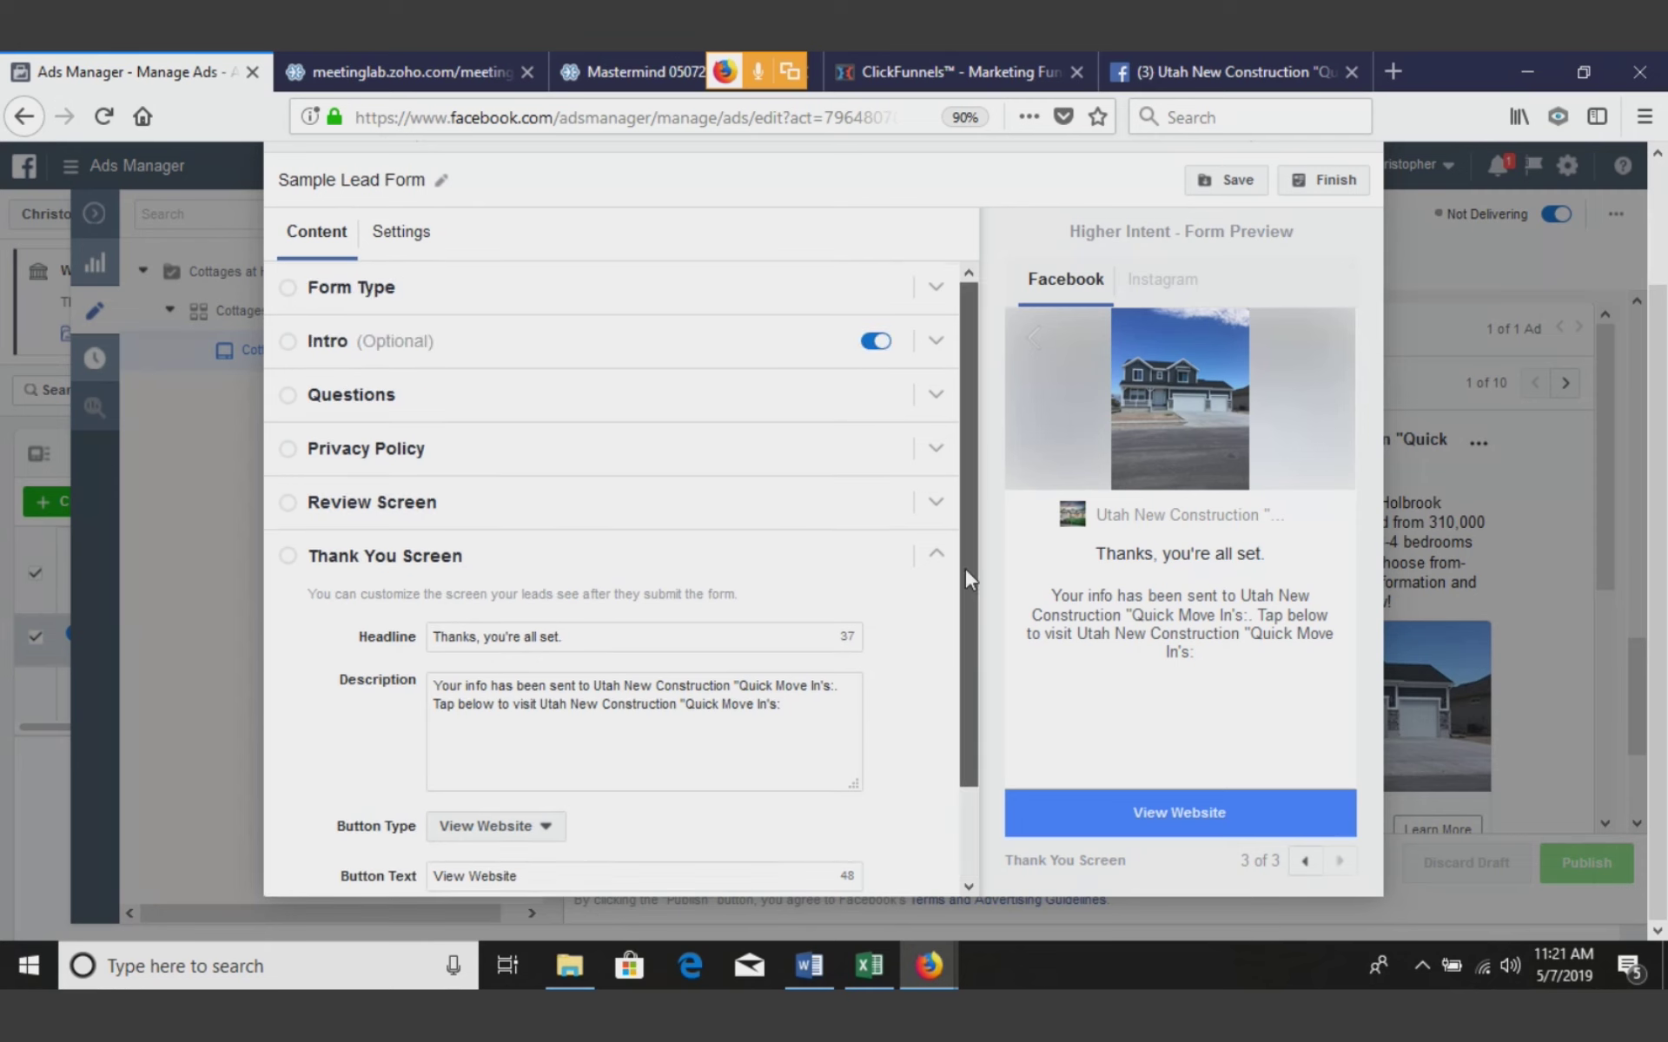
left_click(1226, 182)
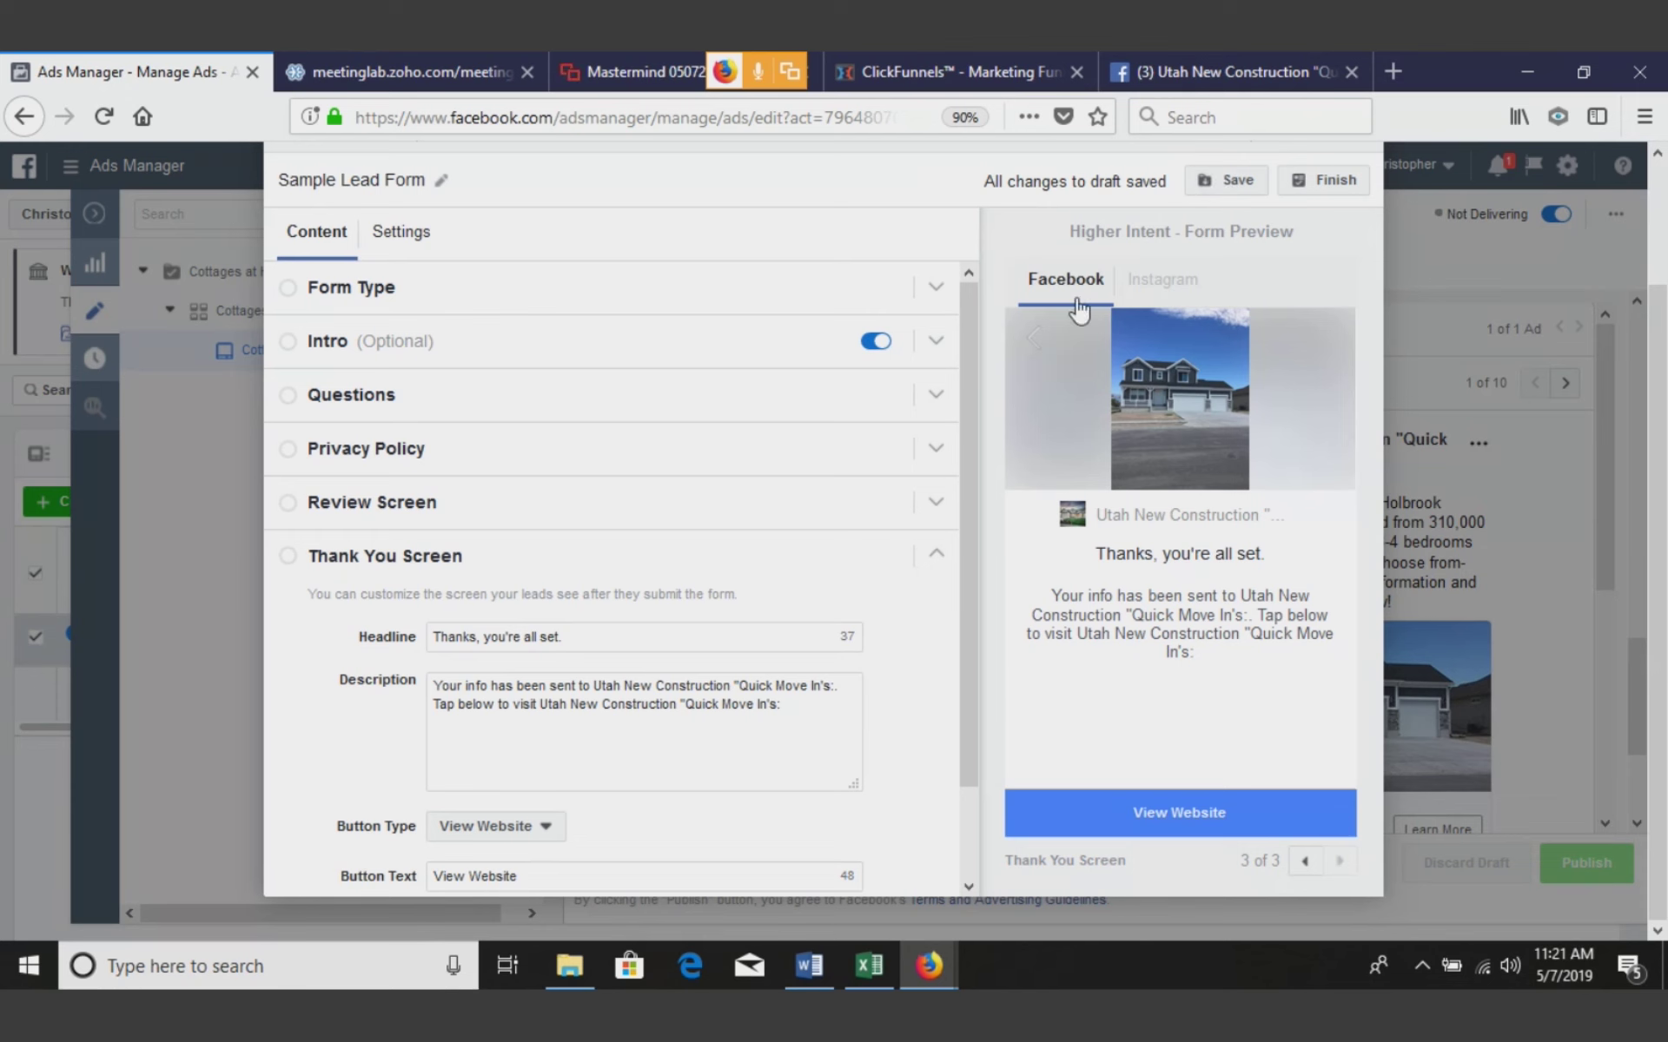
left_click_drag(969, 330, 962, 564)
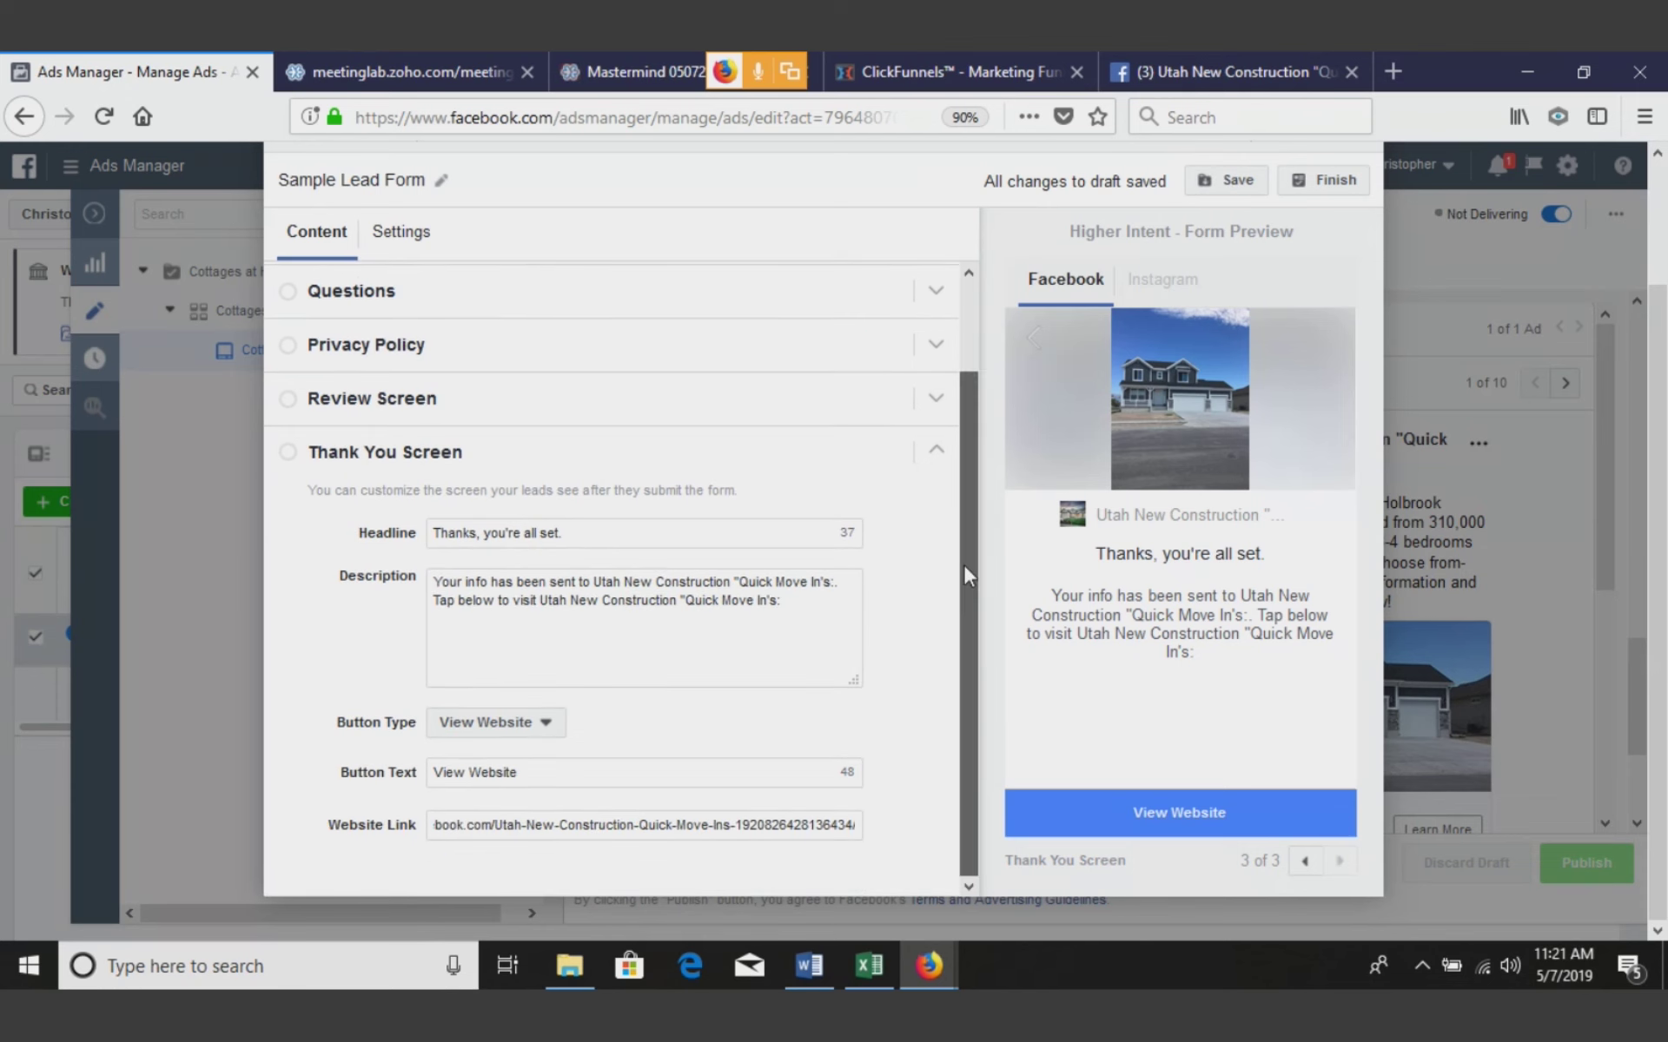
Finish the Sample Lead Form to attach it to the ad, then publish the ad's draft changes
left_click(1329, 183)
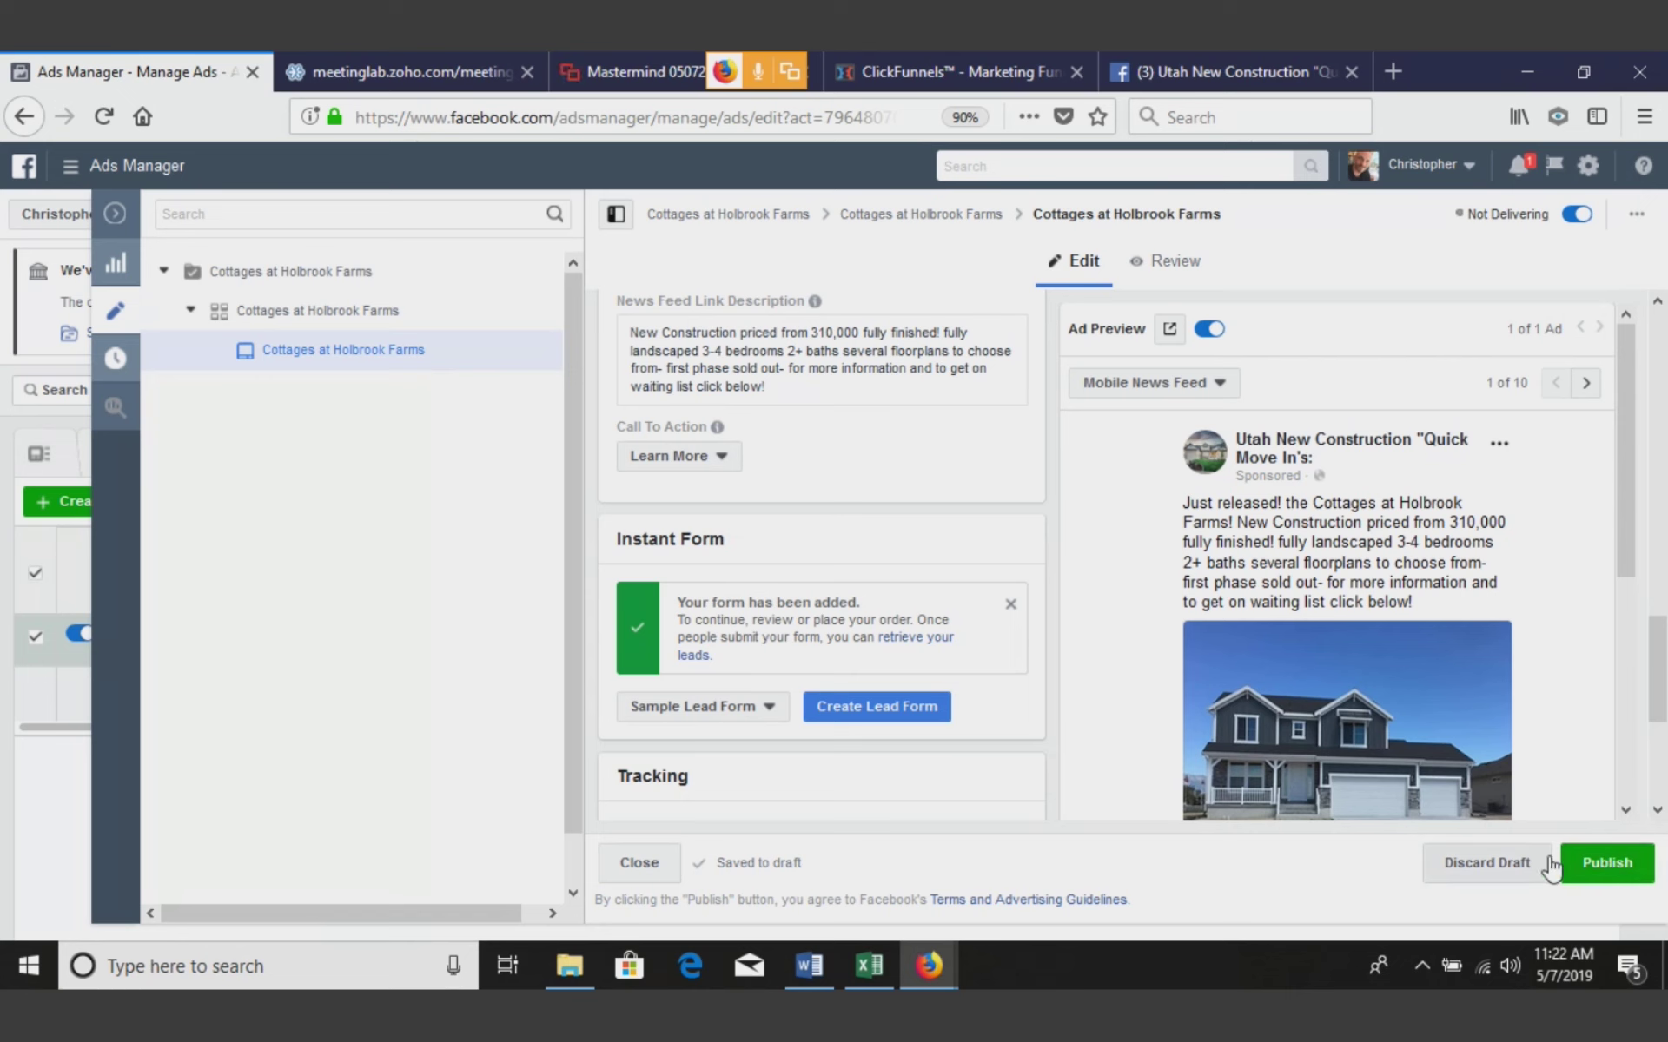
left_click(113, 224)
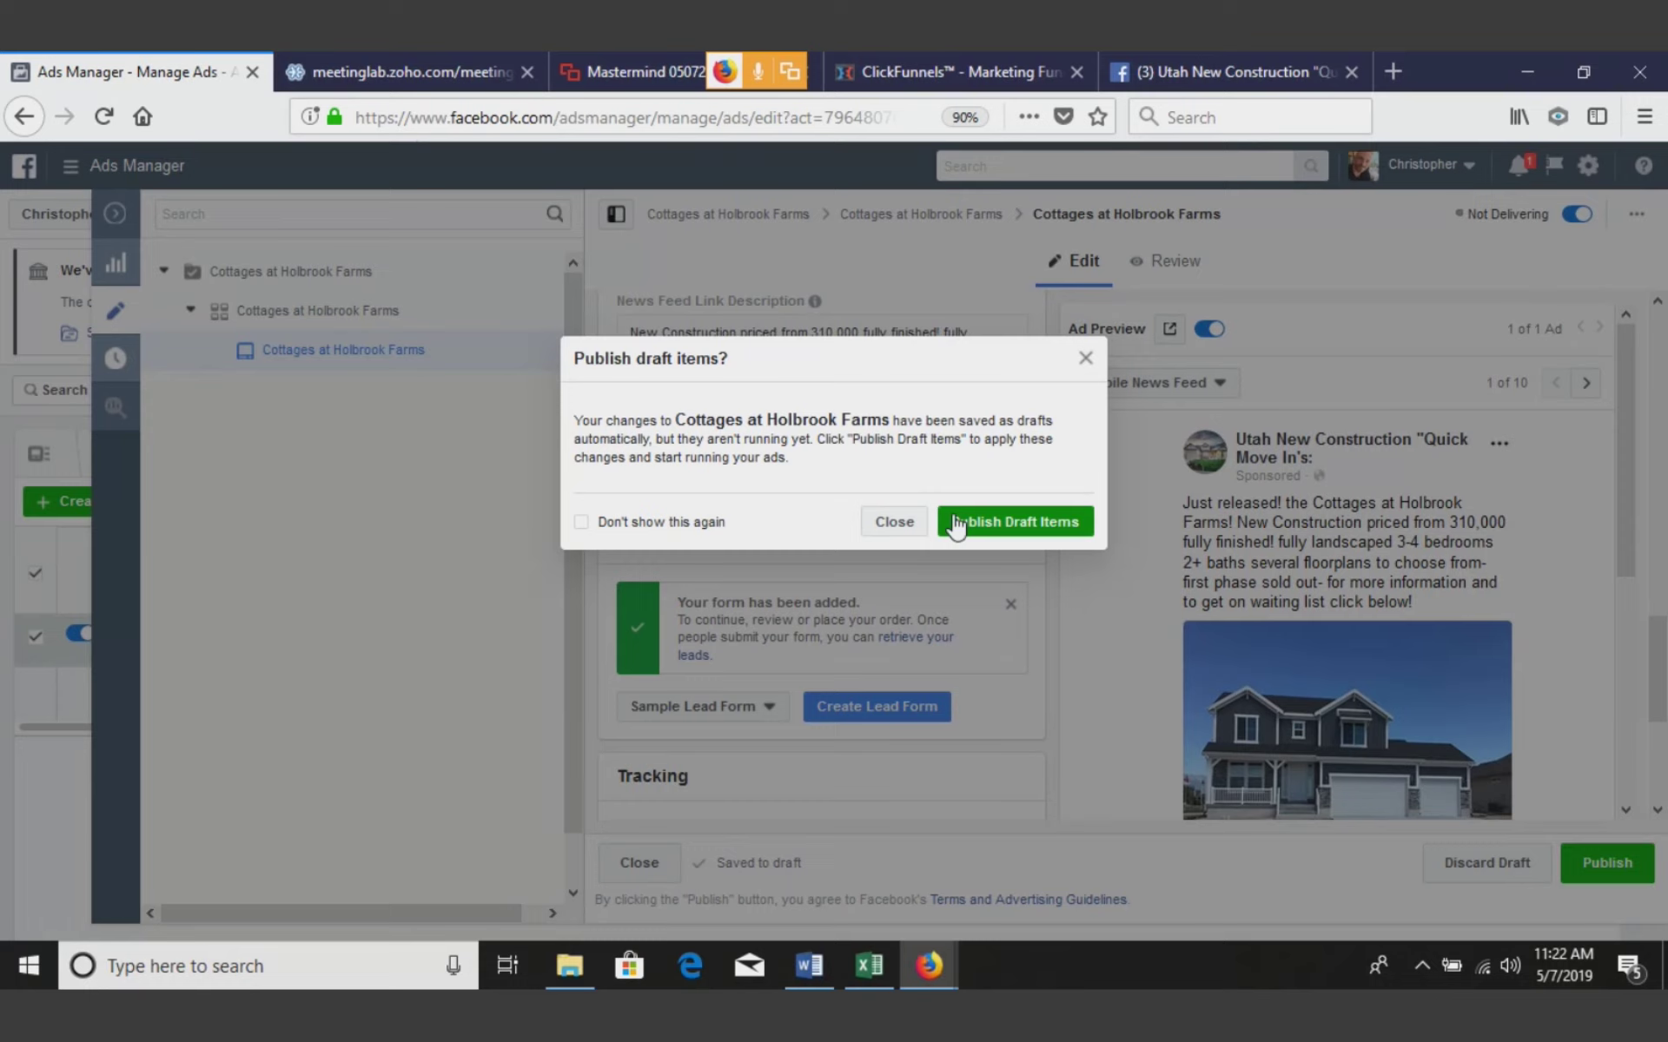
Close the publish dialog to return to the Ads table listing Cottages at Holbrook Farms
left_click(887, 527)
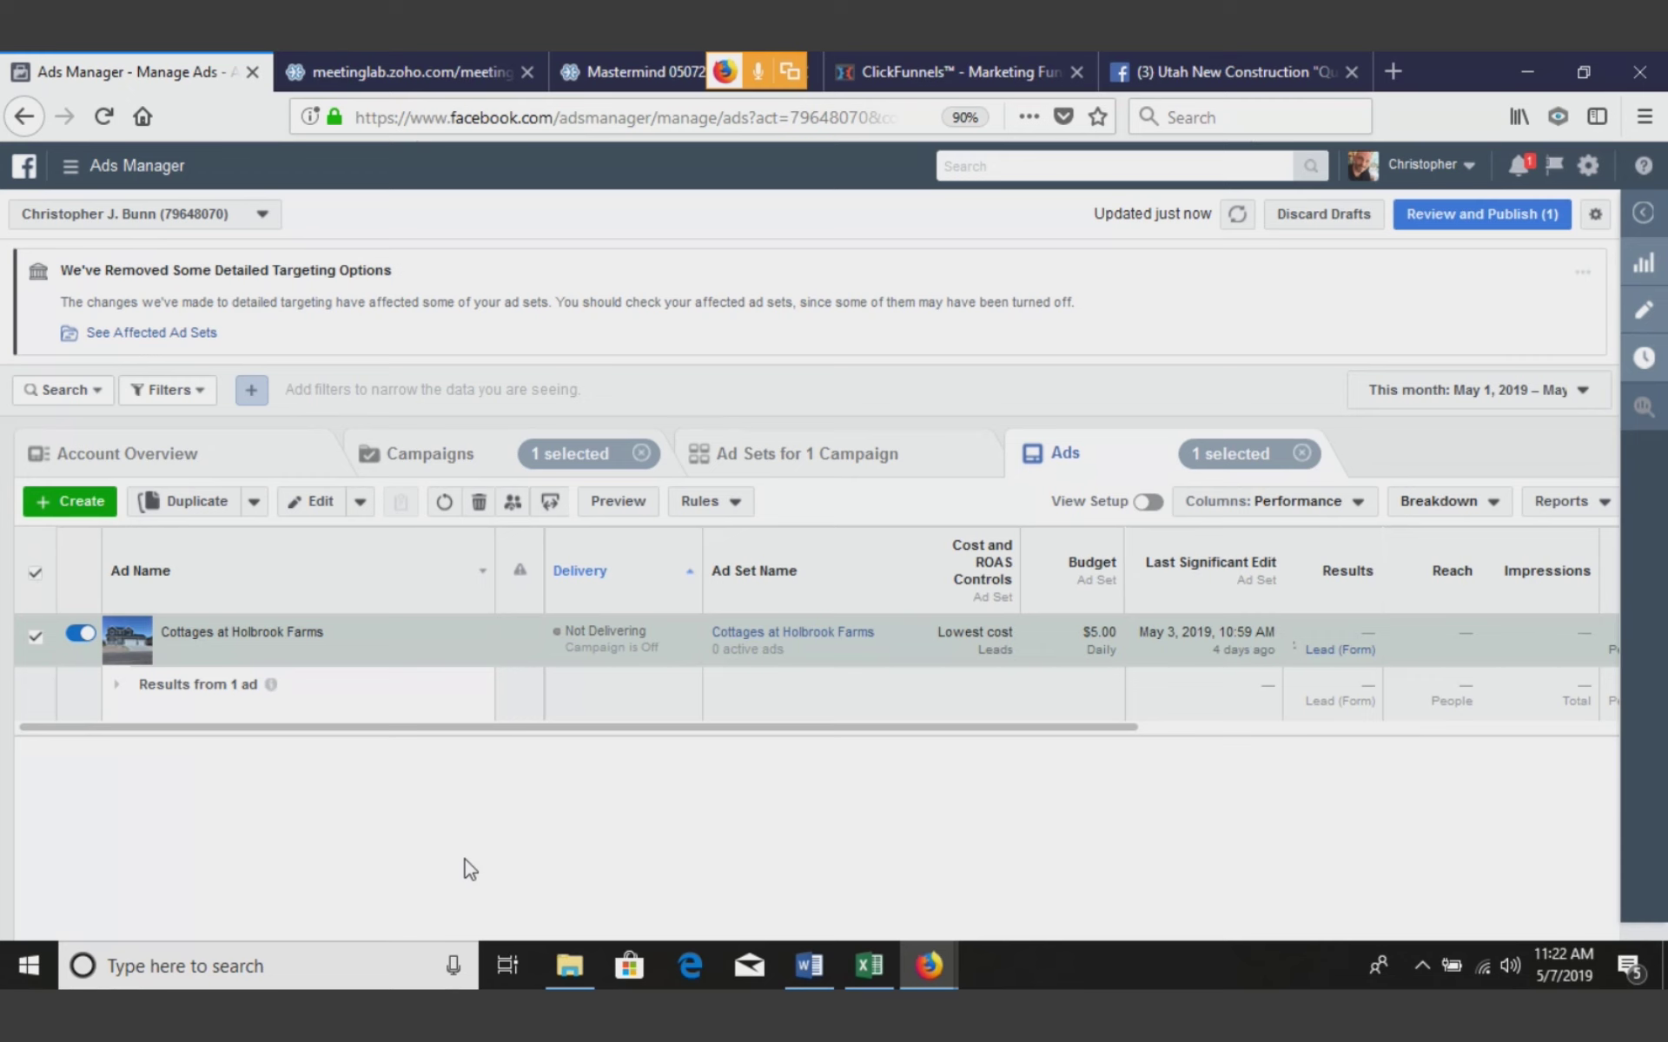
Close the Utah New Construction and ClickFunnels tabs, then briefly check and hide Zoho Meeting's attendee list
left_click(1221, 89)
key("ctrl+w")
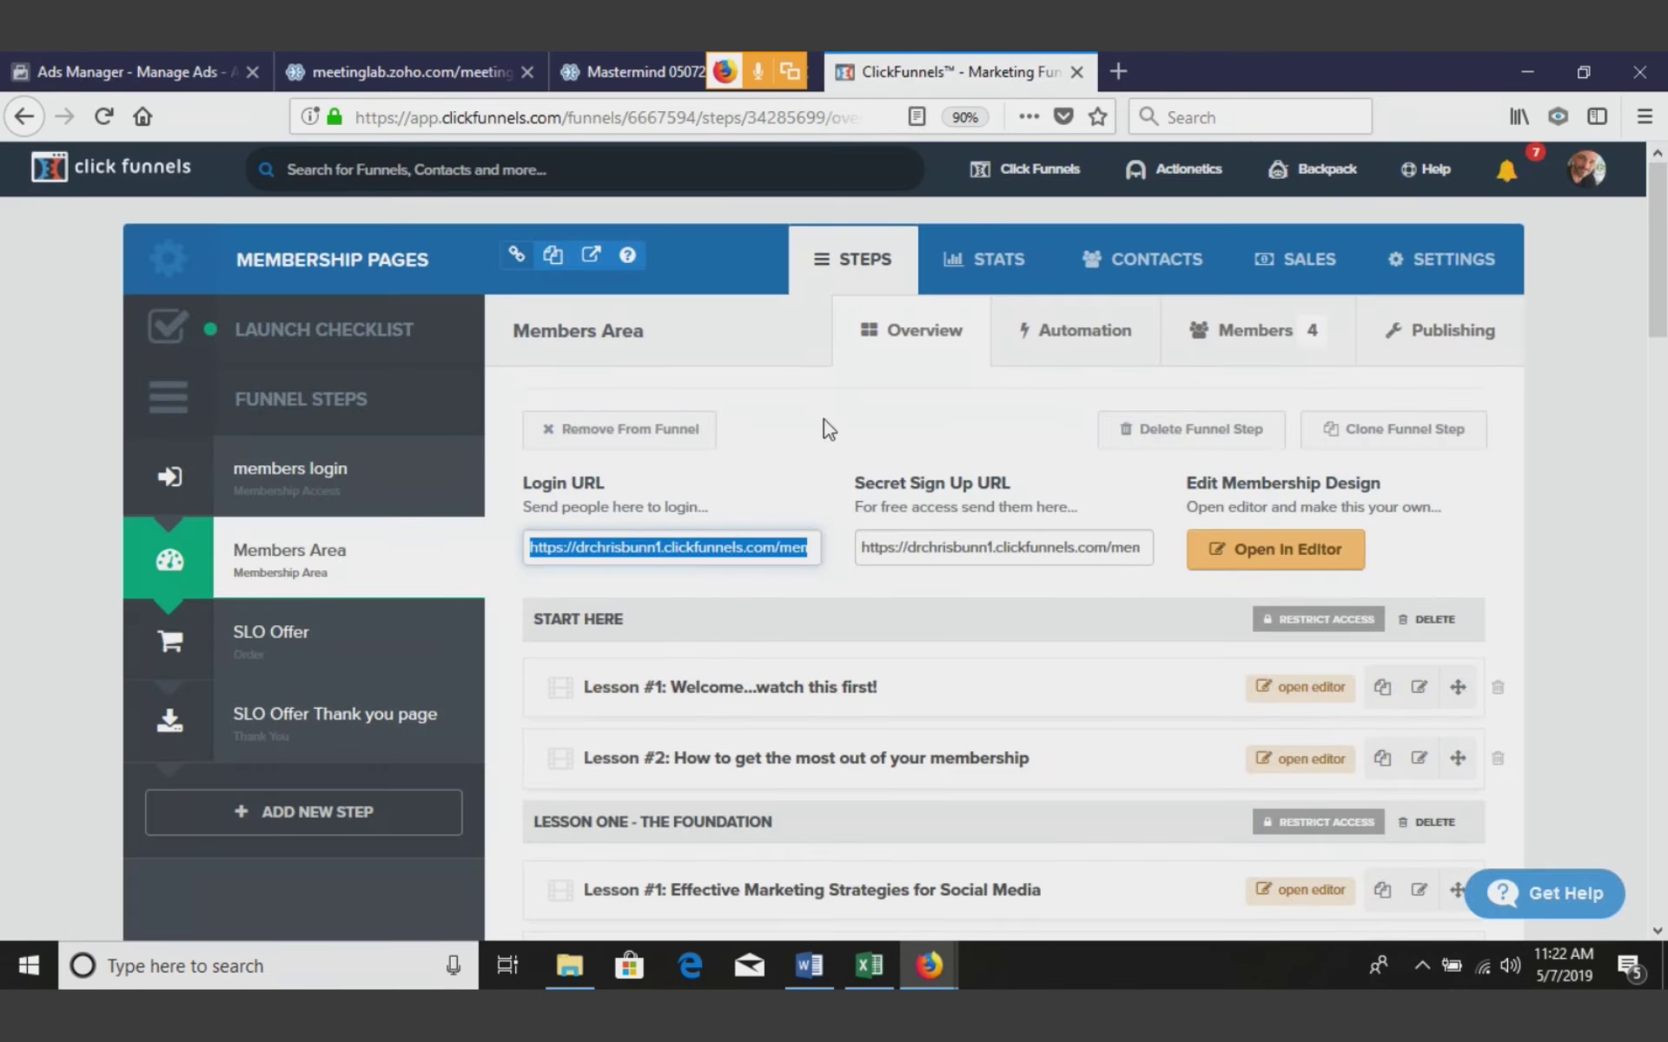
left_click(1075, 71)
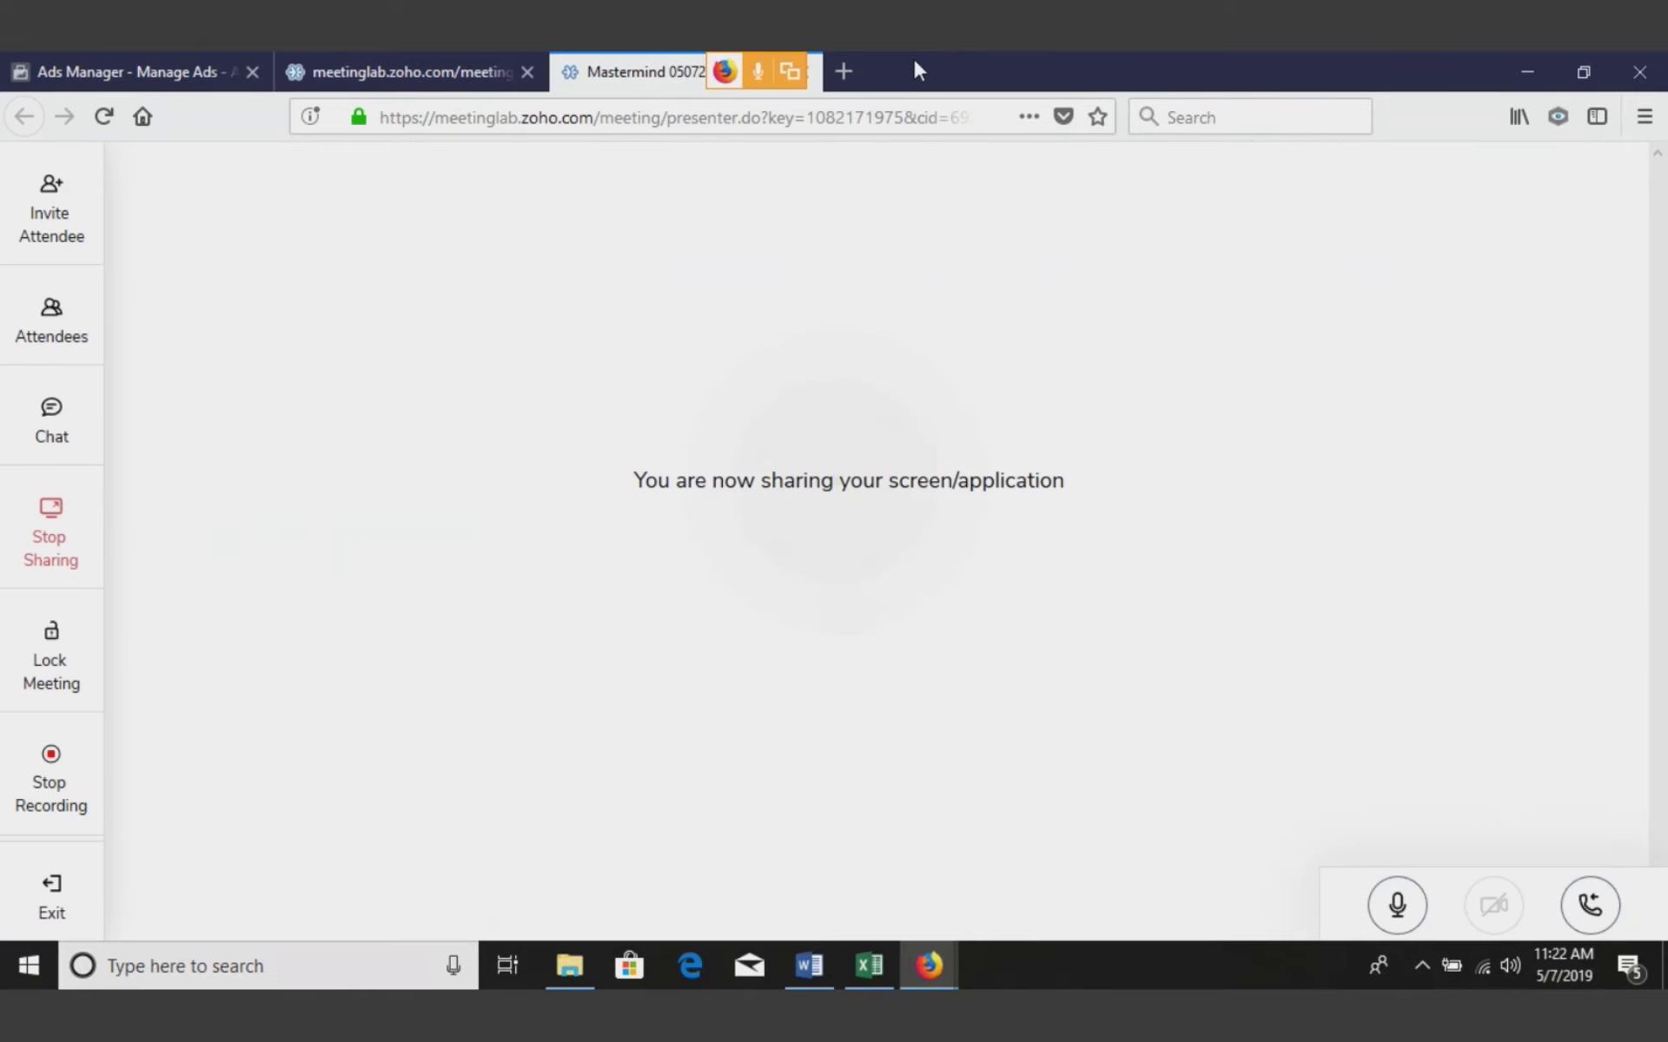
left_click(58, 347)
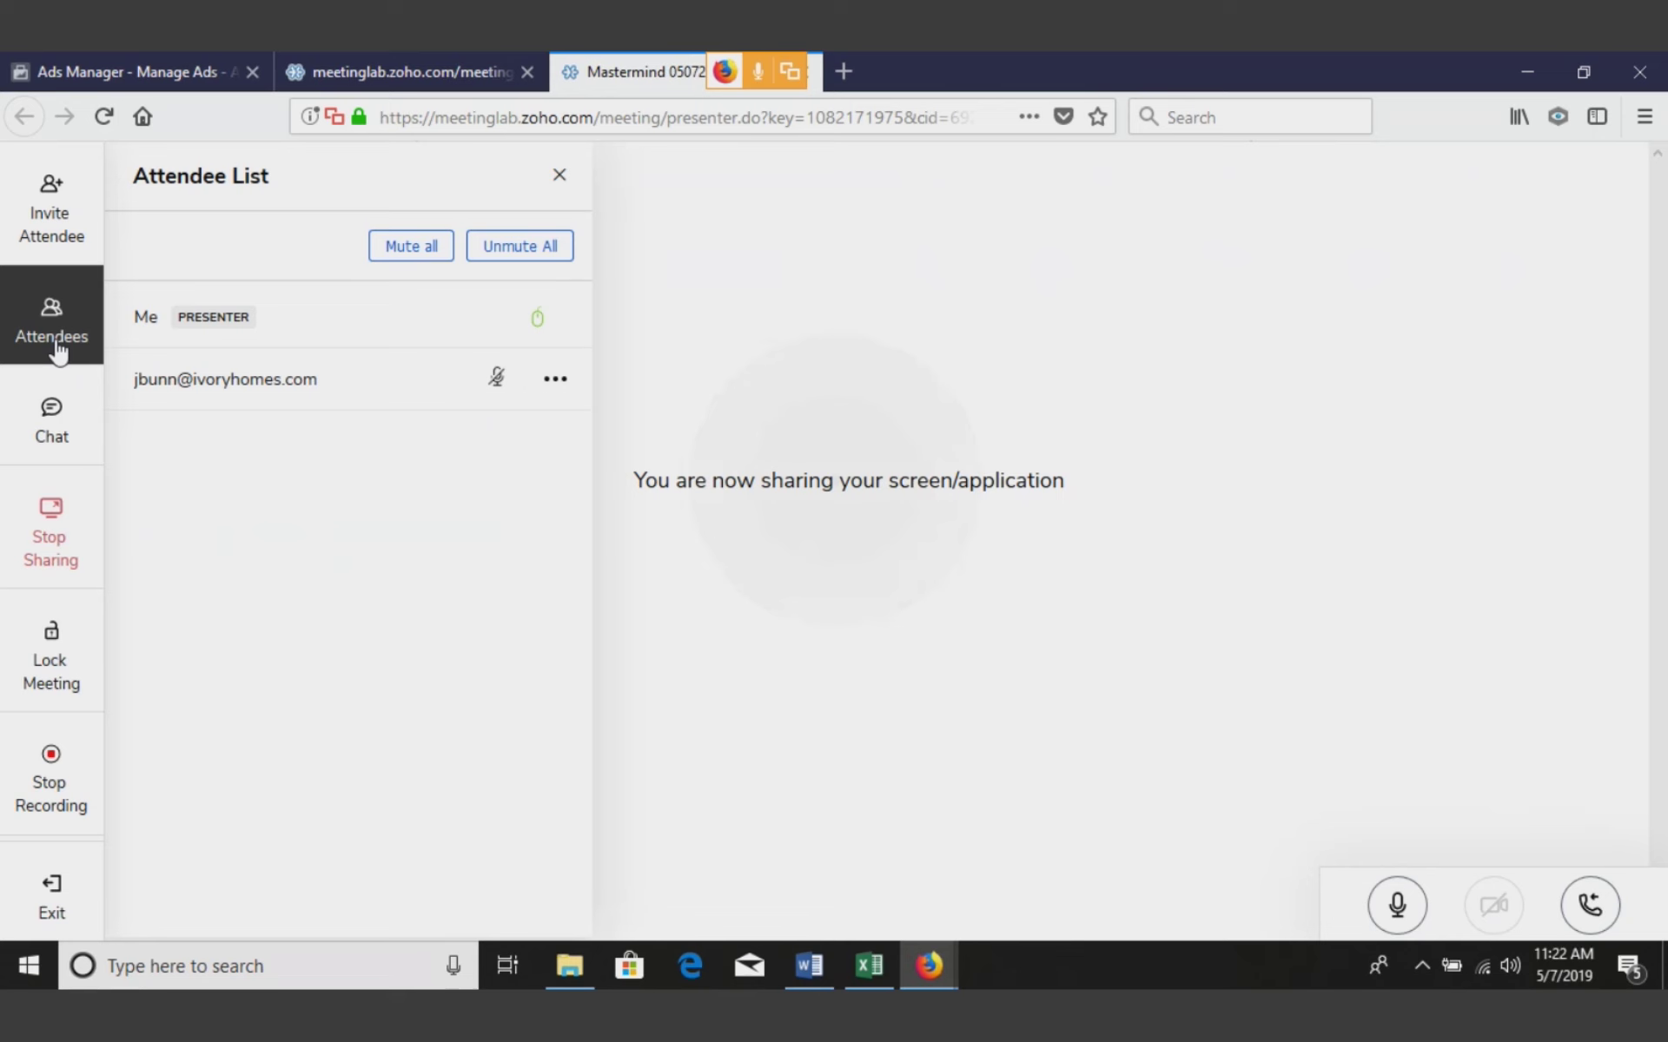
left_click(559, 176)
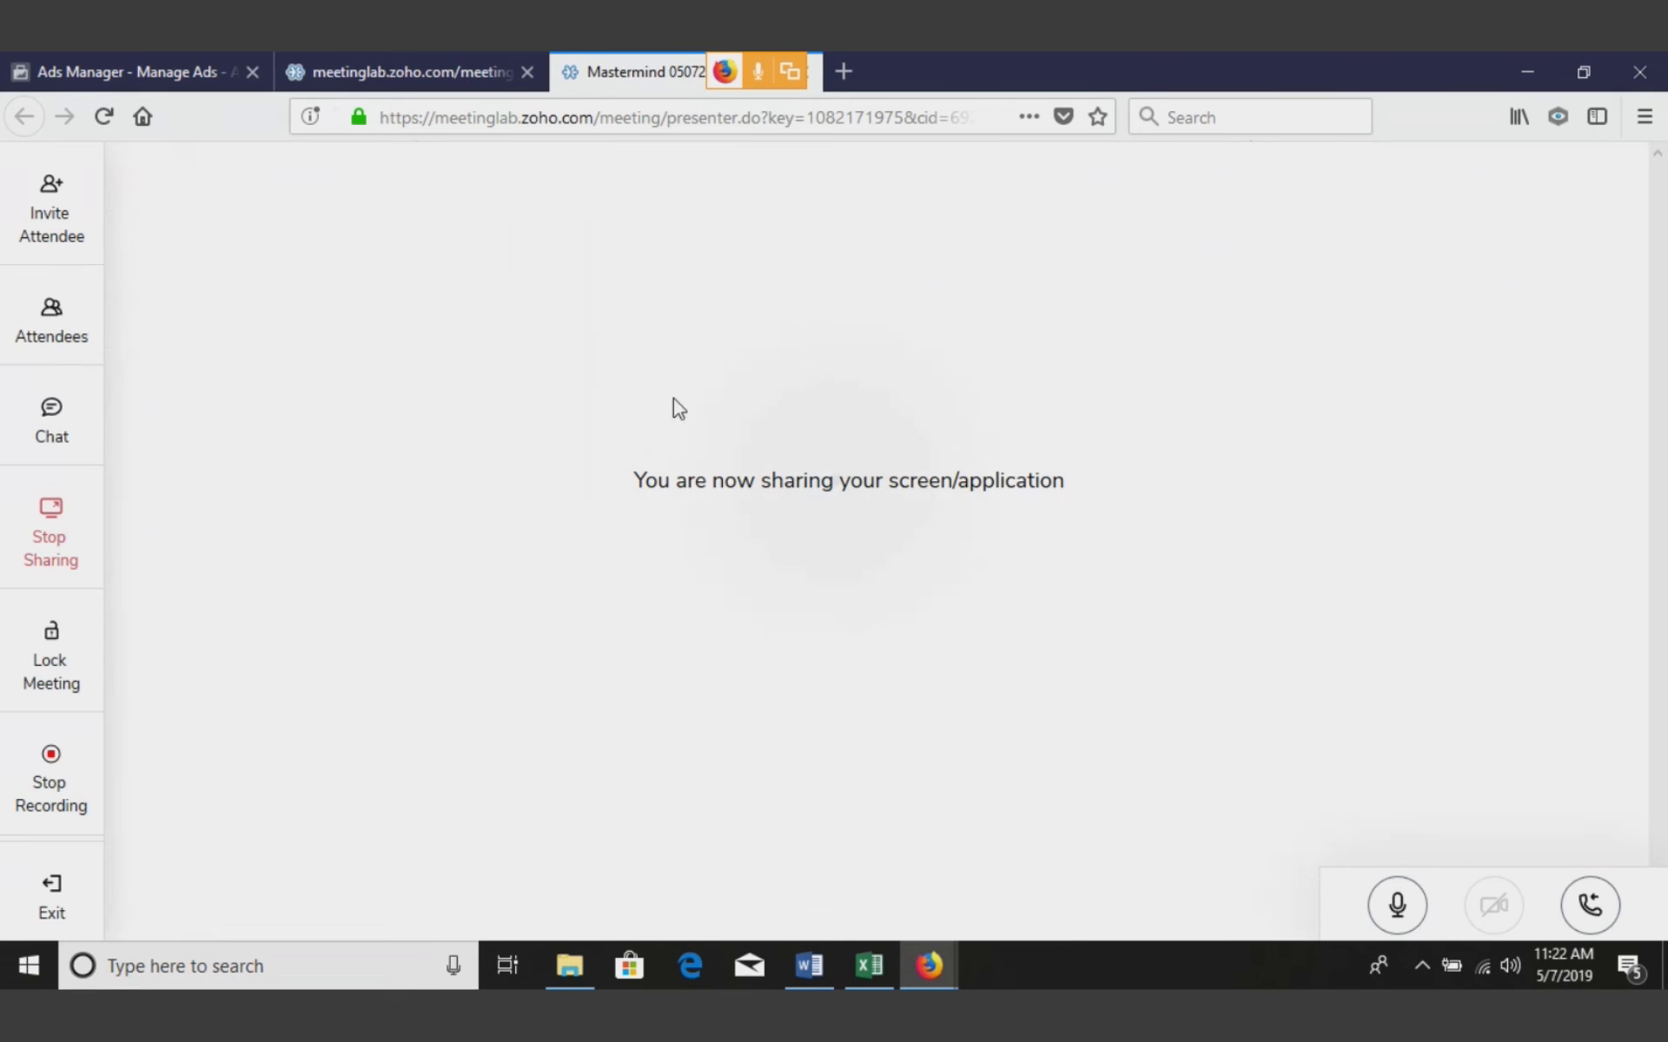